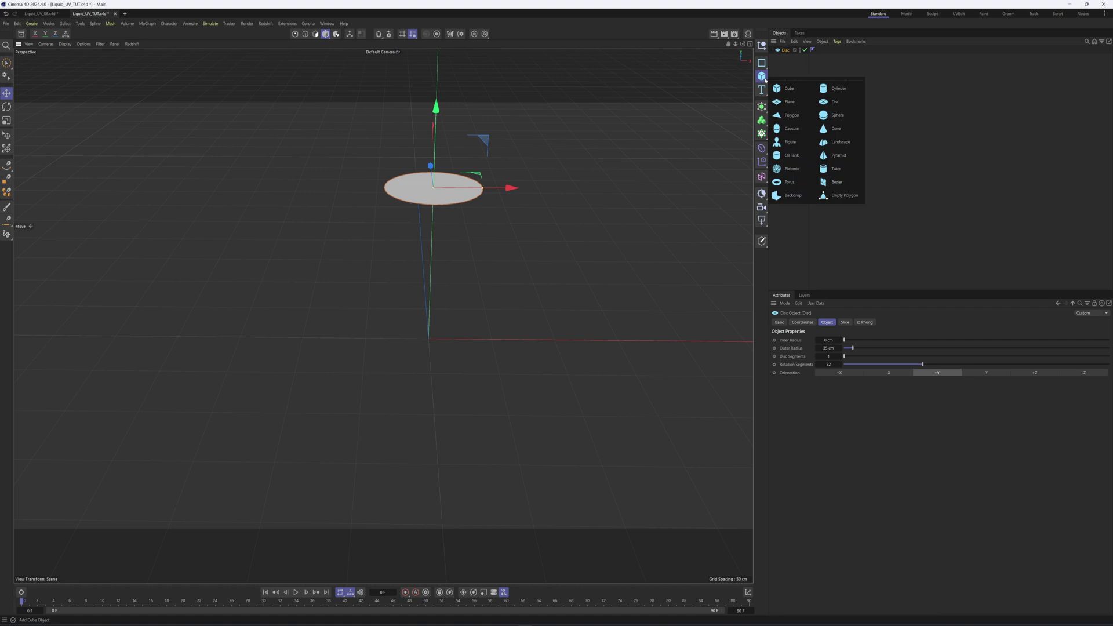
Step: Add a Landscape object below the disc and disable its Borders At Sea Level option
{"action": "left_click", "coordinate": [838, 142]}
{"action": "left_click_drag", "start_coordinate": [489, 363], "coordinate": [458, 345], "text": "alt"}
{"action": "left_click_drag", "start_coordinate": [516, 389], "coordinate": [510, 376], "text": "alt"}
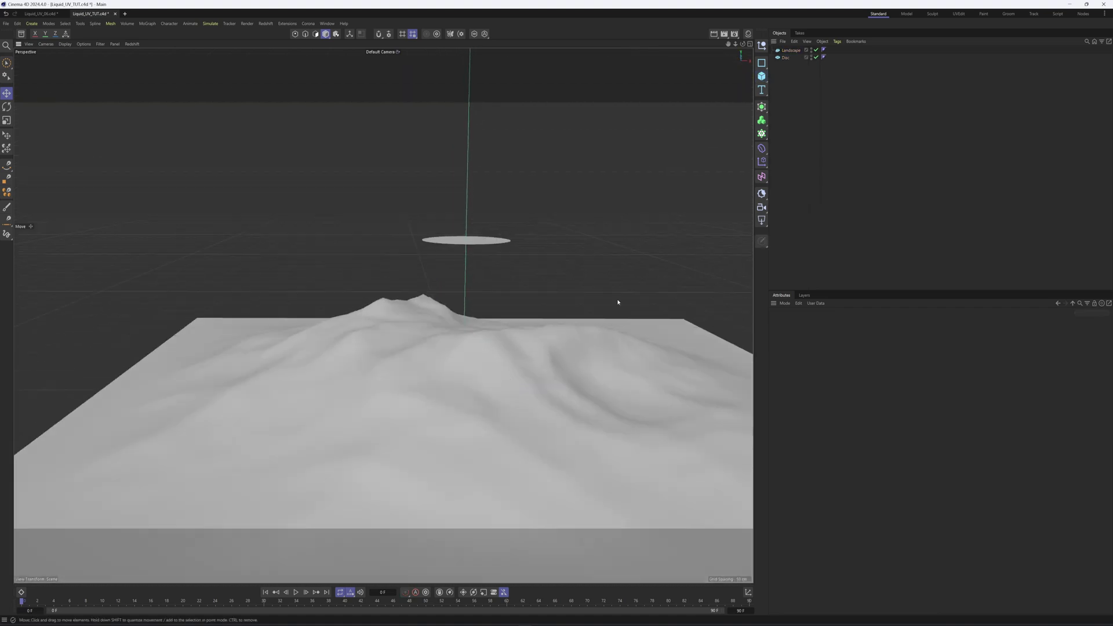
{"action": "left_click", "coordinate": [791, 51]}
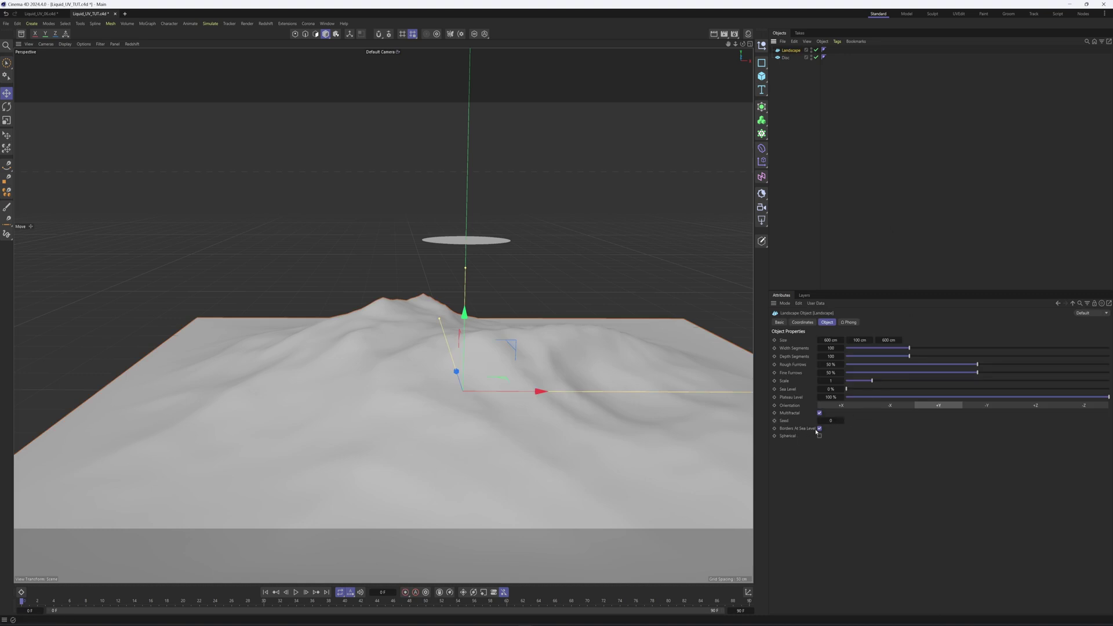
{"action": "left_click", "coordinate": [819, 428]}
Step: Reduce the landscape's height and rotate the terrain so that it slopes downhill
{"action": "left_click_drag", "start_coordinate": [465, 268], "coordinate": [511, 363]}
{"action": "key", "text": "r"}
{"action": "left_click_drag", "start_coordinate": [397, 309], "coordinate": [365, 324], "text": "alt"}
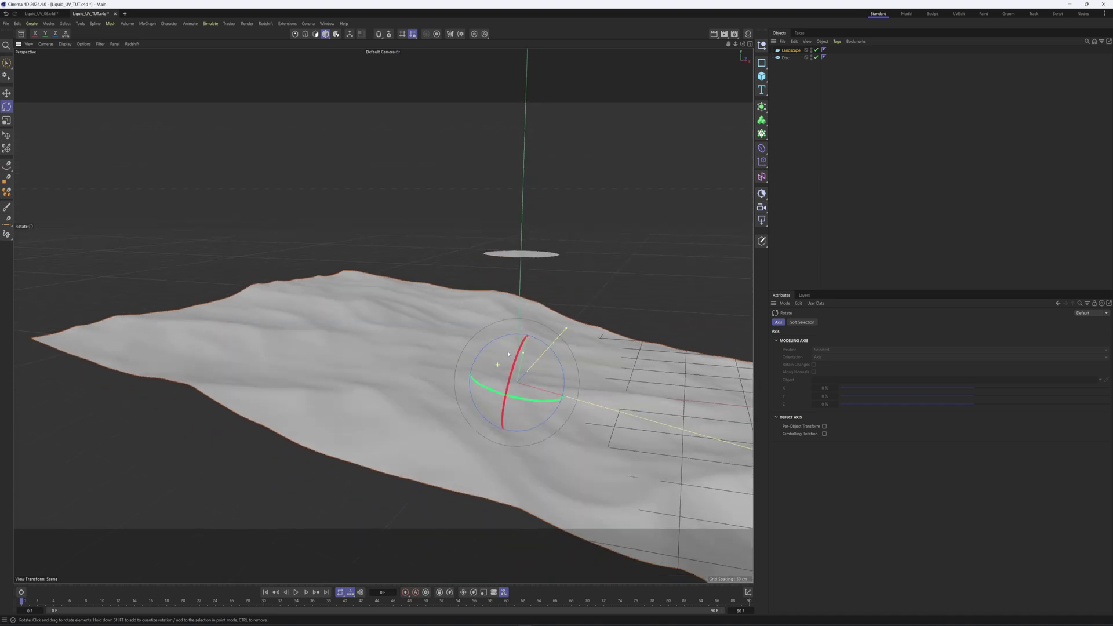
{"action": "left_click_drag", "start_coordinate": [522, 356], "coordinate": [526, 348]}
Step: Move the disc sideways over the higher end of the landscape and lower it close to the terrain
{"action": "left_click", "coordinate": [559, 256]}
{"action": "left_click", "coordinate": [560, 263]}
{"action": "key", "text": "e"}
{"action": "left_click_drag", "start_coordinate": [619, 271], "coordinate": [474, 264]}
{"action": "left_click_drag", "start_coordinate": [457, 339], "coordinate": [426, 299], "text": "alt"}
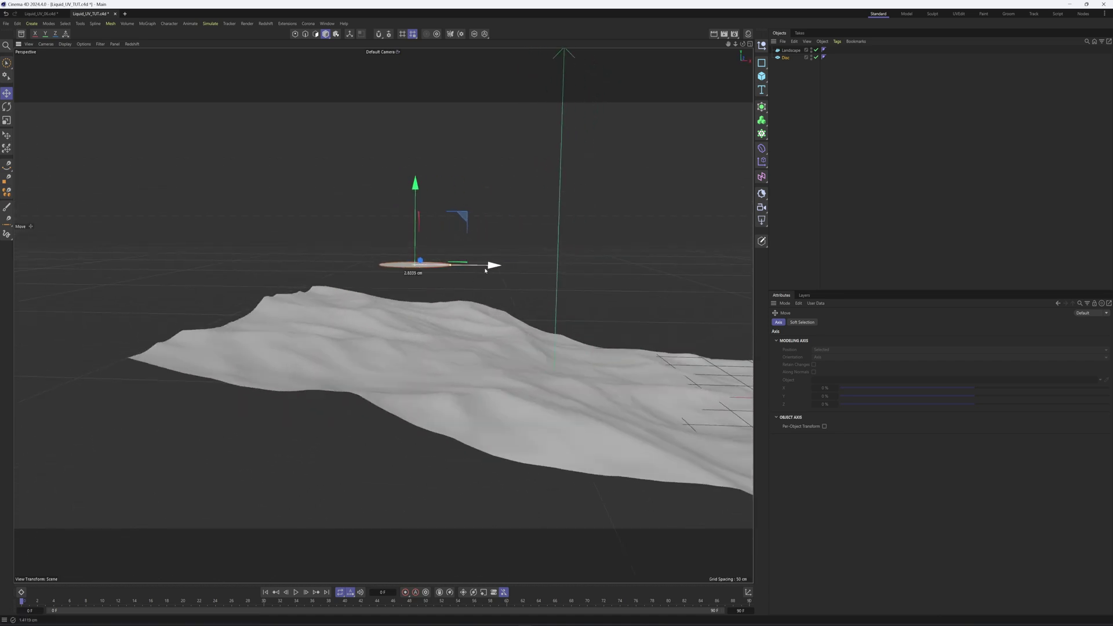
{"action": "left_click_drag", "start_coordinate": [415, 198], "coordinate": [415, 230]}
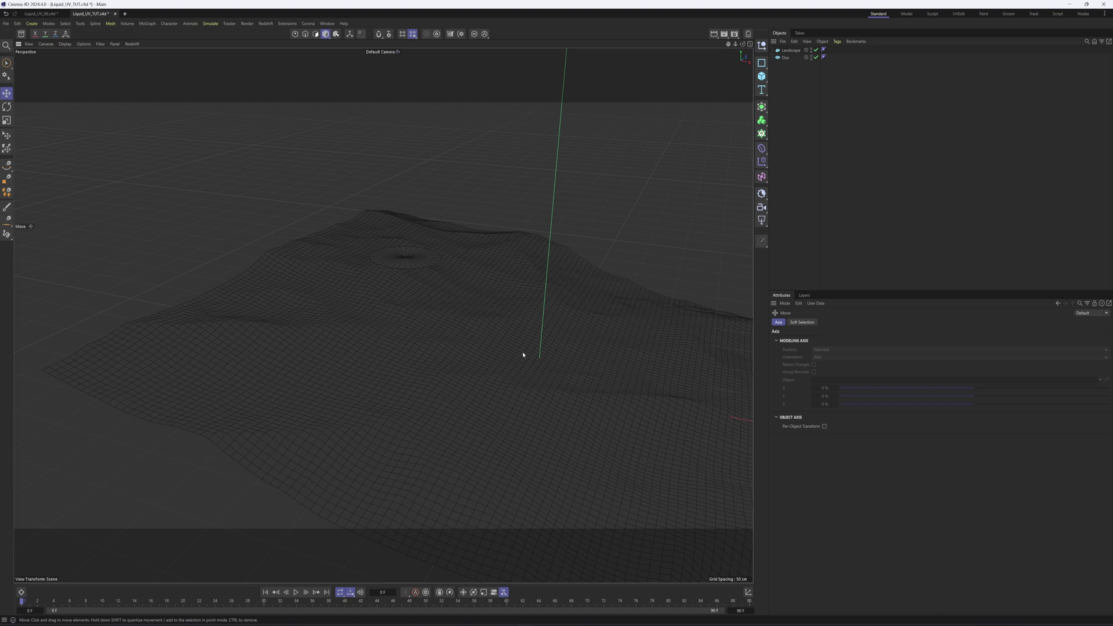
{"action": "left_click_drag", "start_coordinate": [472, 347], "coordinate": [514, 311], "text": "alt"}
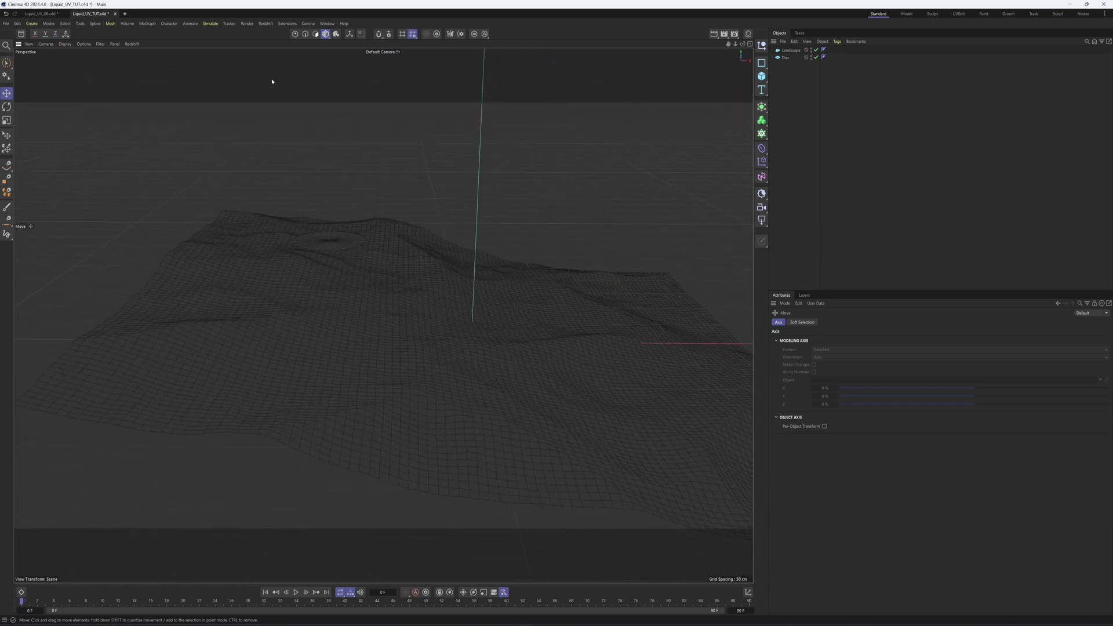
Step: Add a Mesh Emitter and assign the Disc as its emission geometry
{"action": "left_click", "coordinate": [210, 23]}
{"action": "mouse_move", "coordinate": [223, 97]}
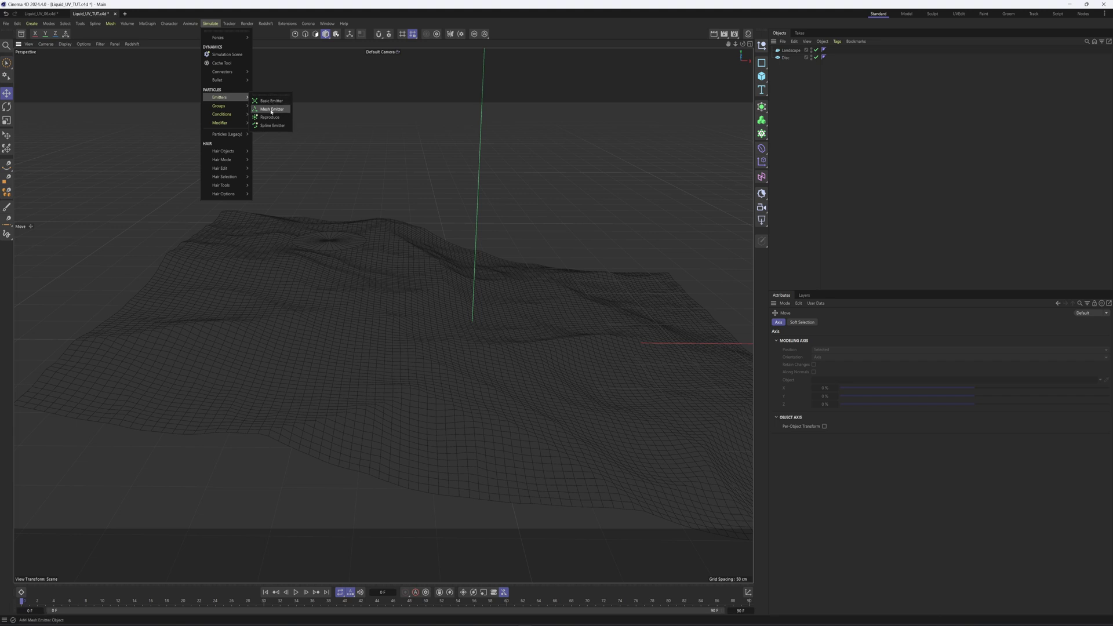
{"action": "left_click", "coordinate": [271, 110]}
{"action": "left_click_drag", "start_coordinate": [779, 73], "coordinate": [829, 330]}
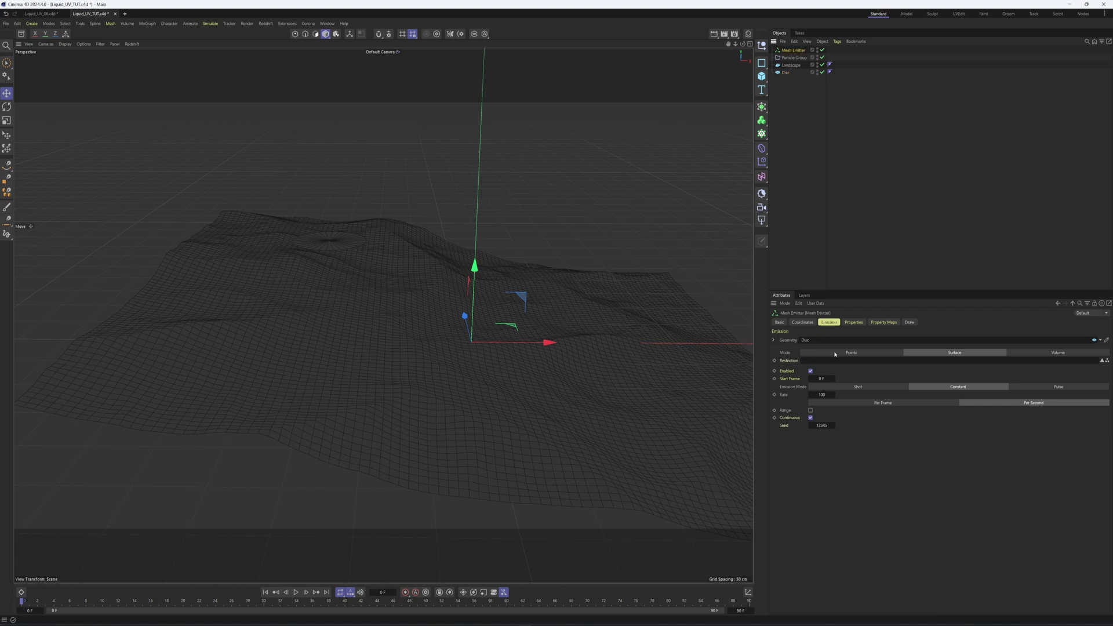
Step: Adjust the Mesh Emitter's emission rate and particle speed, and save the project
{"action": "left_click", "coordinate": [816, 396]}
{"action": "left_click", "coordinate": [853, 322]}
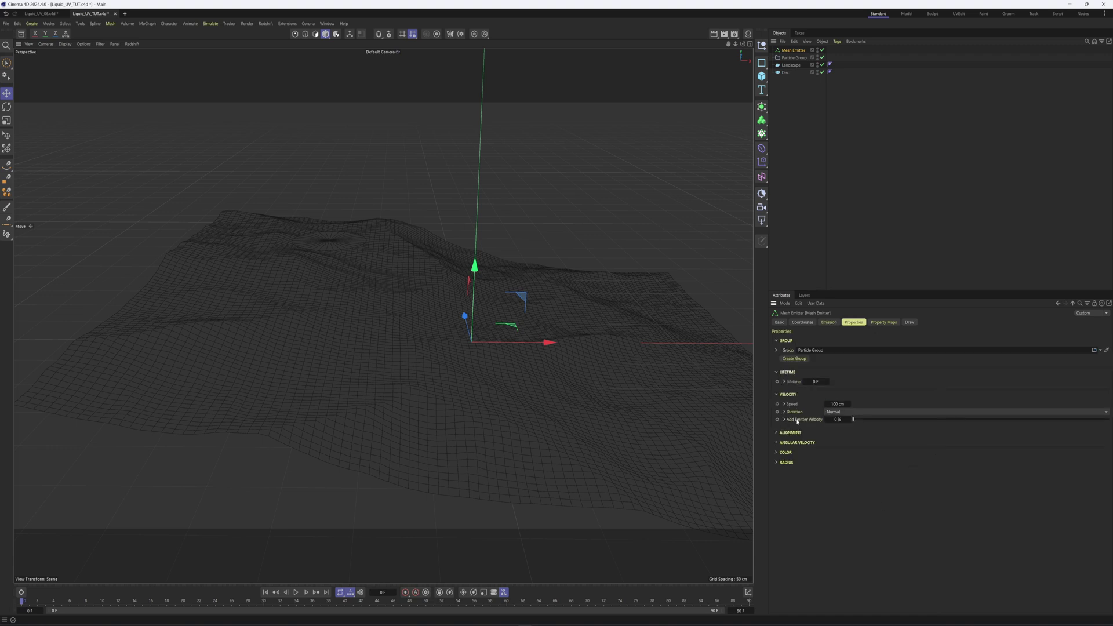
{"action": "left_click", "coordinate": [834, 403]}
{"action": "left_click", "coordinate": [874, 208]}
{"action": "key", "text": "ctrl+s"}
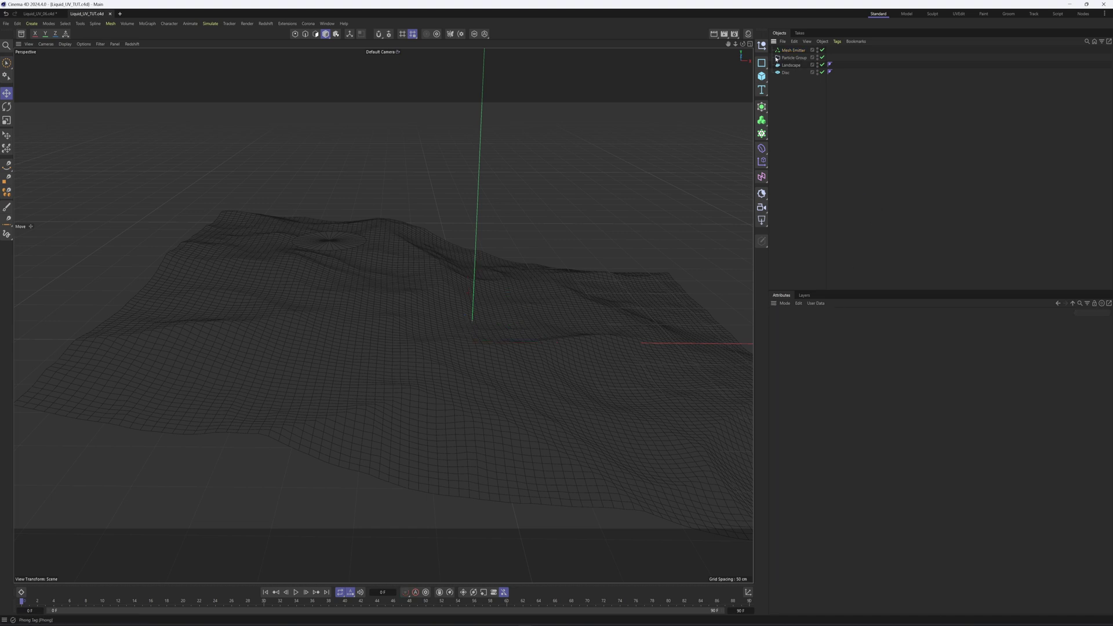
Step: Play the simulation to inspect the particles emitted from the disc, and return to the first frame
{"action": "left_click", "coordinate": [297, 594]}
{"action": "right_click_drag", "start_coordinate": [319, 248], "coordinate": [490, 214], "text": "alt"}
{"action": "left_click_drag", "start_coordinate": [438, 250], "coordinate": [433, 212], "text": "alt"}
{"action": "right_click_drag", "start_coordinate": [434, 210], "coordinate": [266, 286], "text": "alt"}
{"action": "left_click_drag", "start_coordinate": [490, 284], "coordinate": [487, 291], "text": "alt"}
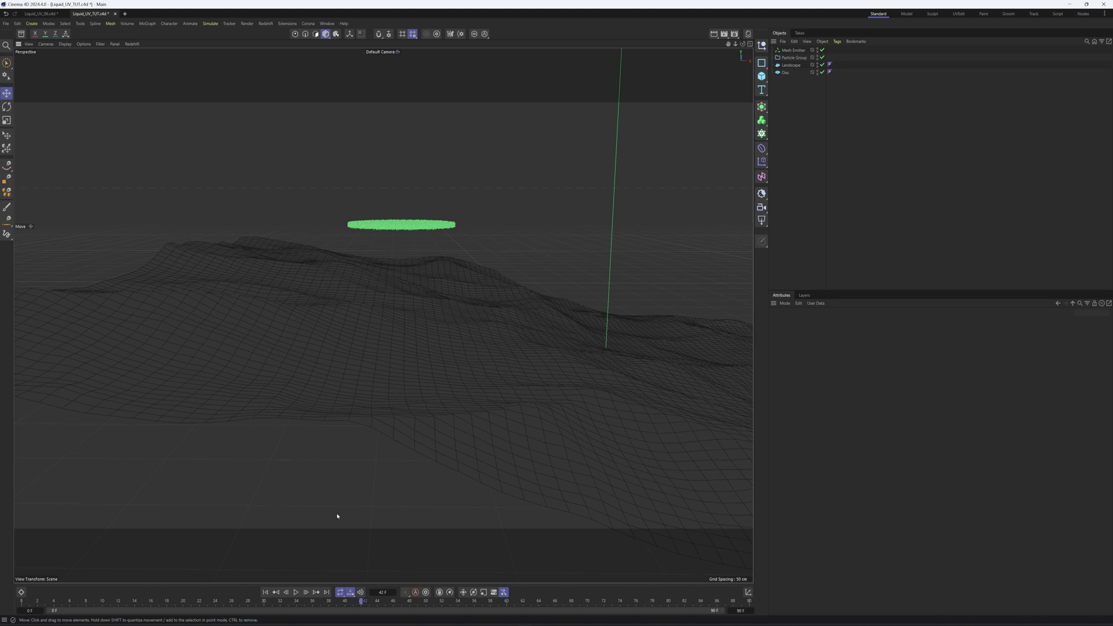
{"action": "key", "text": "shift+f"}
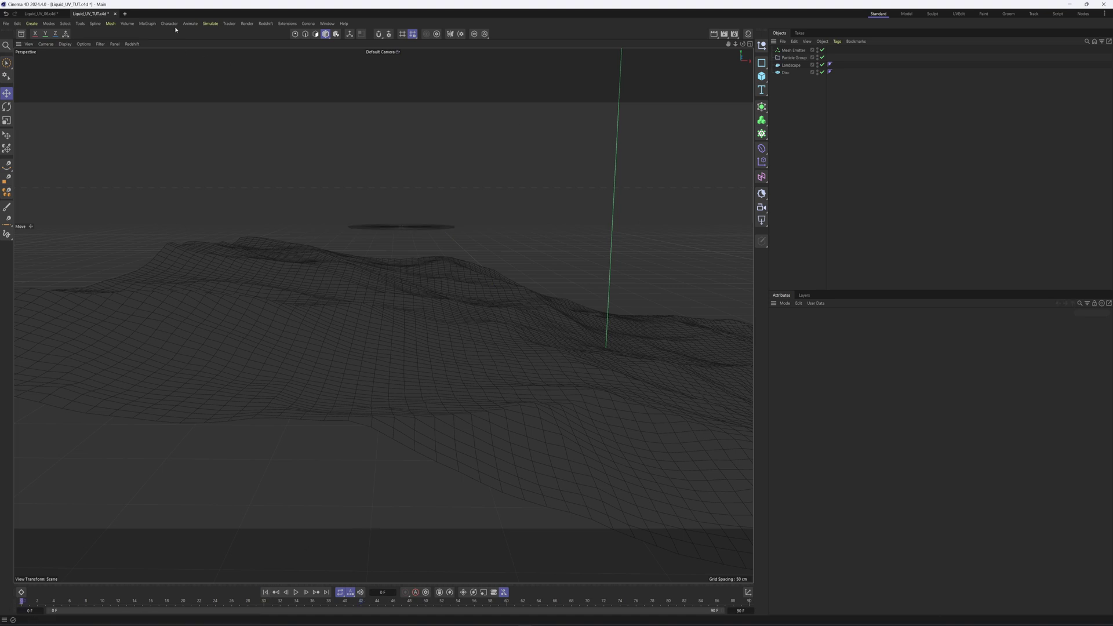
Step: Add a Gravity force and set its acceleration to 300 cm
{"action": "left_click", "coordinate": [210, 23]}
{"action": "mouse_move", "coordinate": [220, 38]}
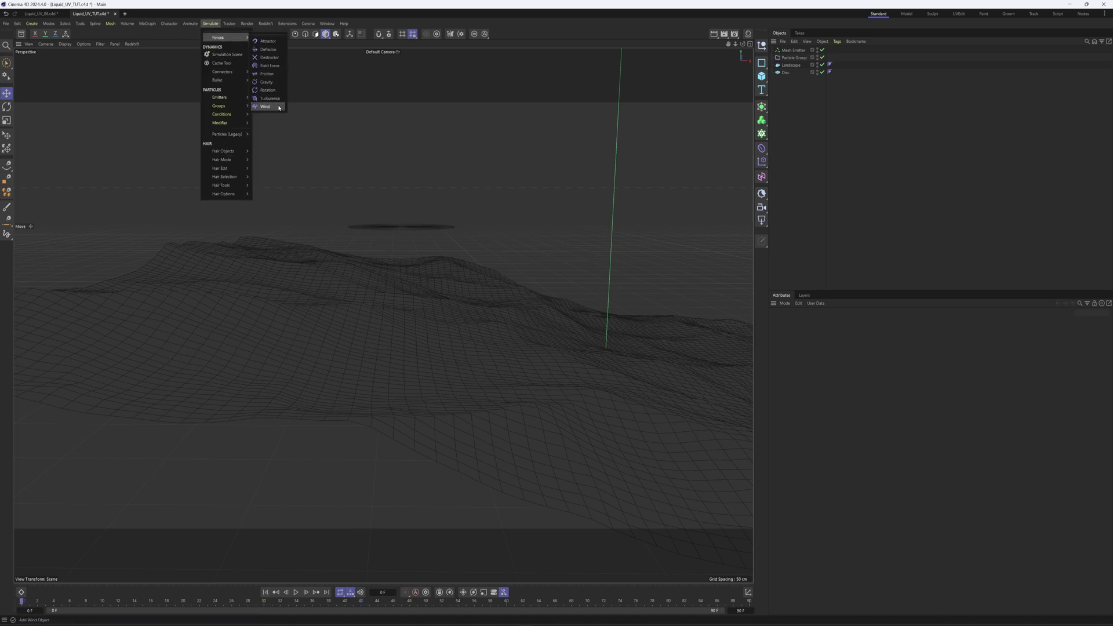
{"action": "left_click", "coordinate": [266, 82]}
{"action": "left_click", "coordinate": [822, 339]}
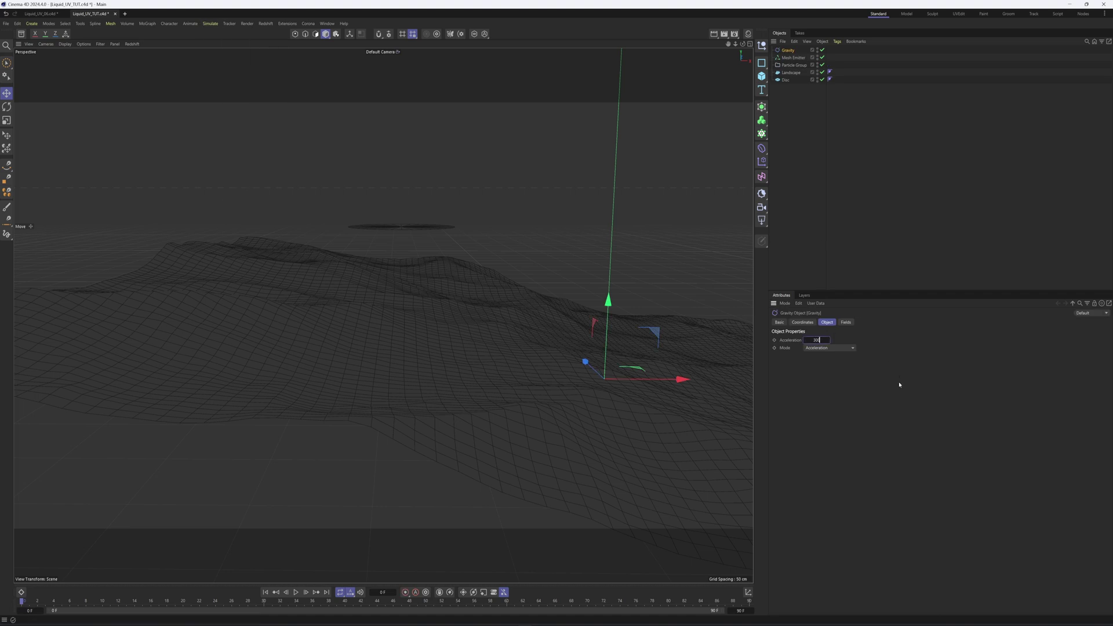
Step: Add a Collide particle modifier to the scene
{"action": "left_click", "coordinate": [209, 23]}
{"action": "mouse_move", "coordinate": [230, 127]}
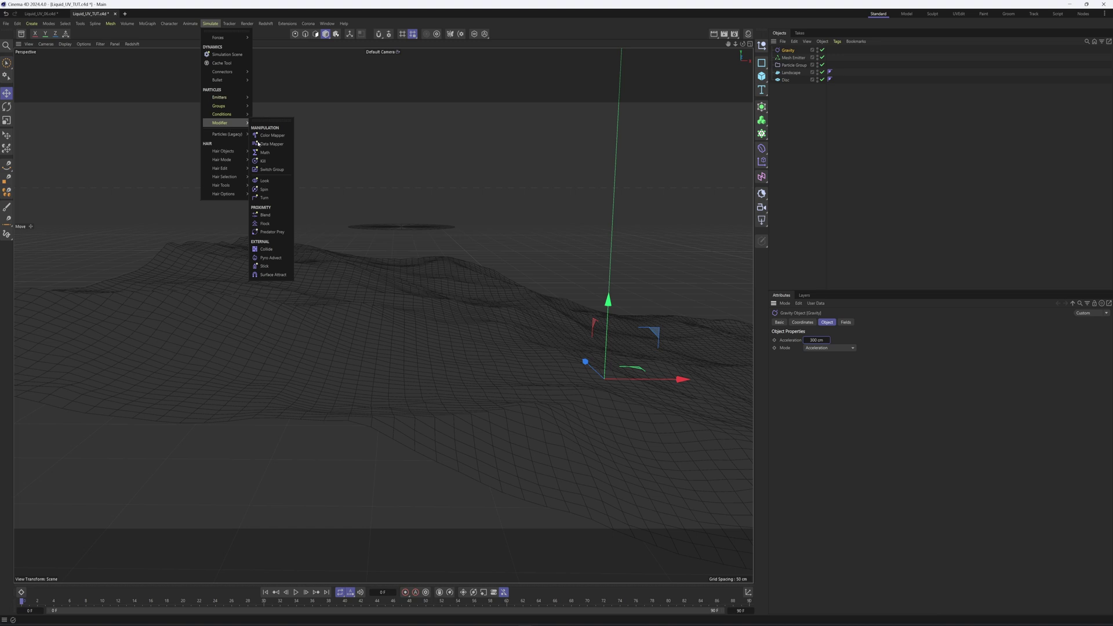
{"action": "left_click", "coordinate": [267, 249]}
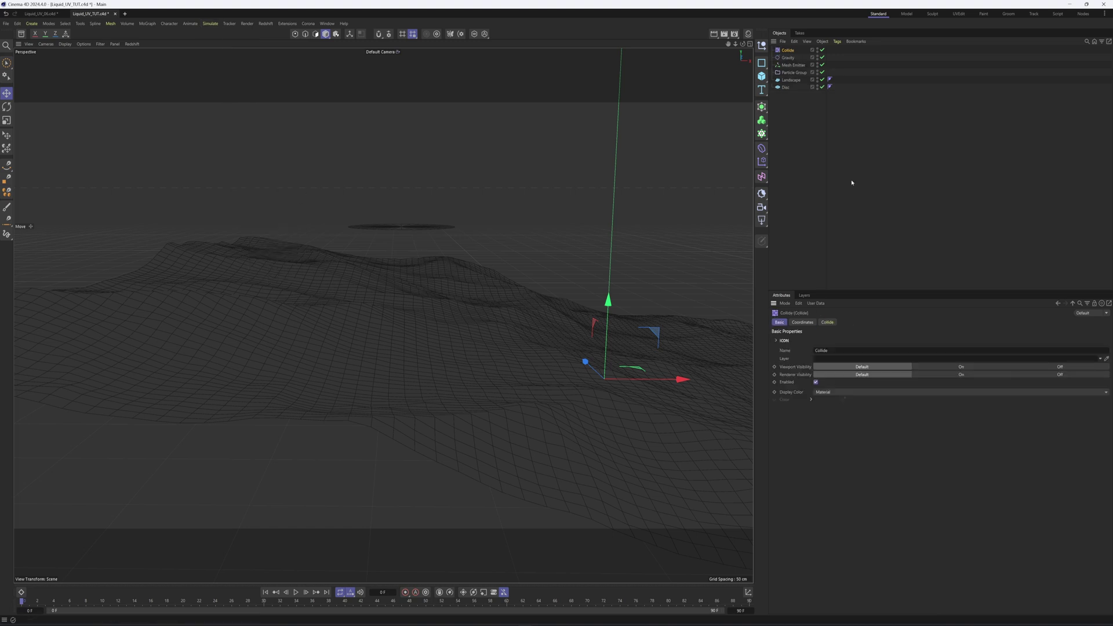
Step: Give the landscape a Collider tag with Bounce 1, Friction 0 and Collider Side set to Both
{"action": "right_click", "coordinate": [789, 82]}
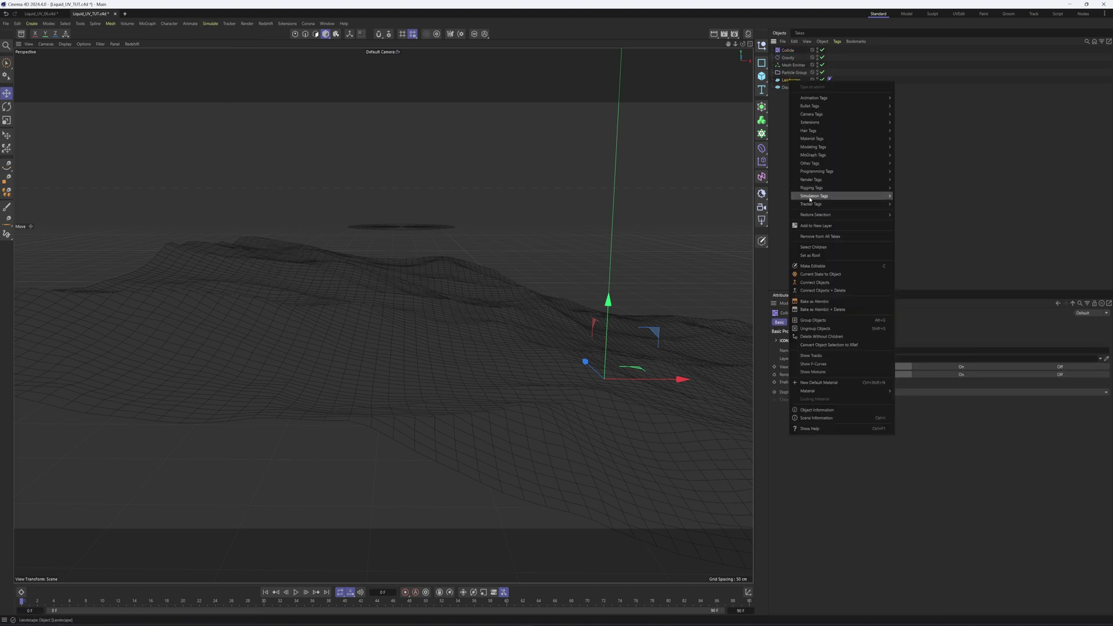
{"action": "mouse_move", "coordinate": [811, 200]}
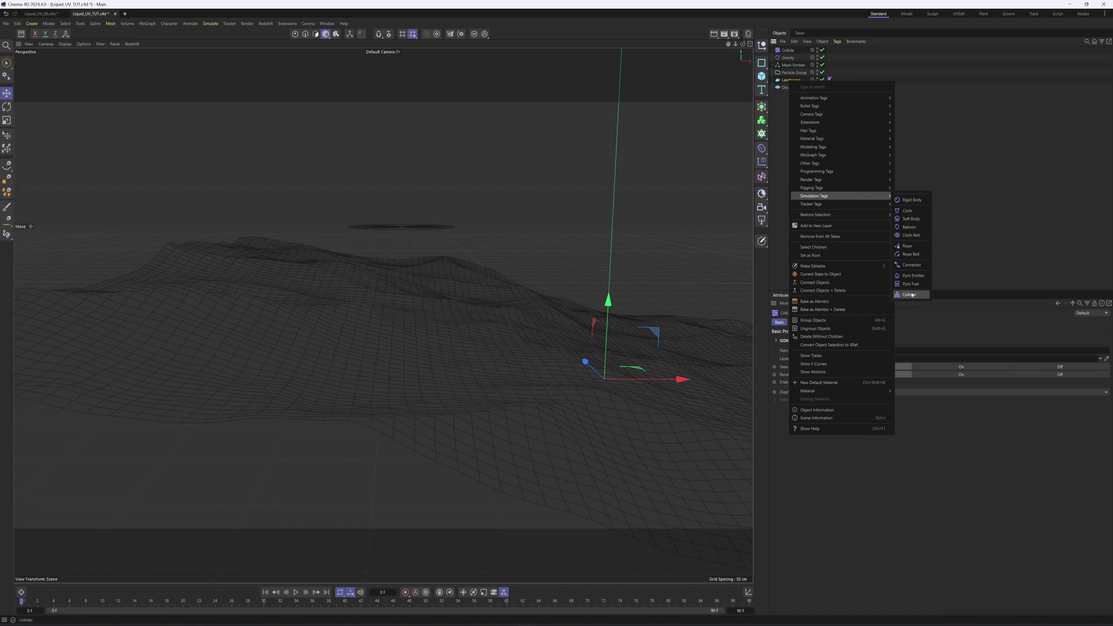
{"action": "left_click", "coordinate": [909, 295]}
{"action": "left_click_drag", "start_coordinate": [891, 363], "coordinate": [790, 368]}
{"action": "left_click_drag", "start_coordinate": [887, 357], "coordinate": [1109, 355]}
{"action": "left_click", "coordinate": [1061, 380]}
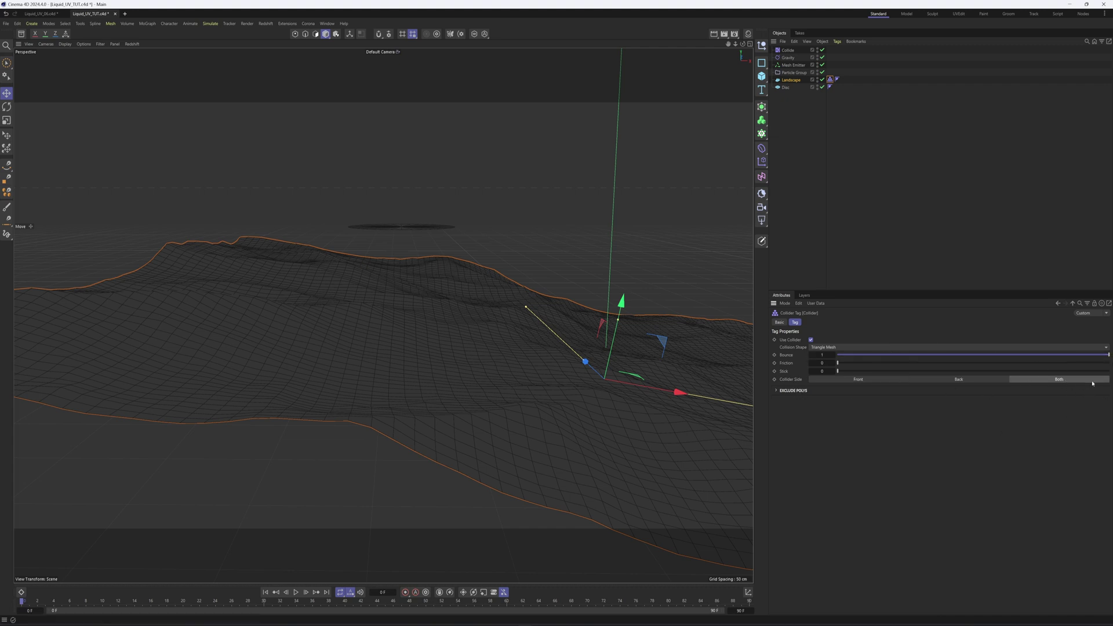
{"action": "left_click", "coordinate": [863, 131]}
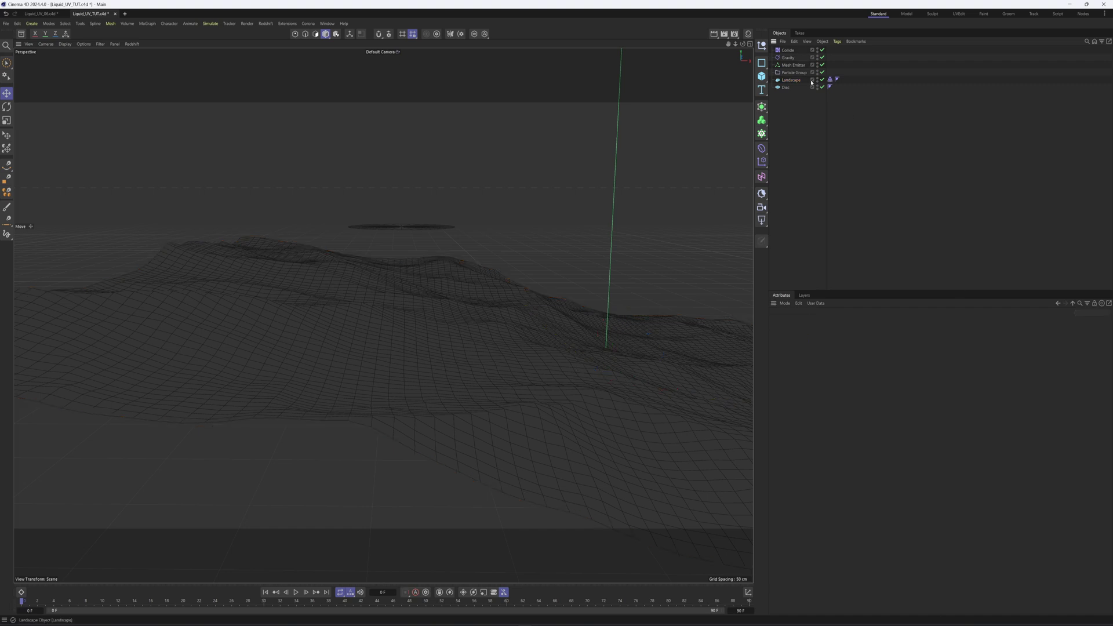
Step: Set the Collide modifier to 25 % bounce, contact on Both and a radius of 2 cm
{"action": "left_click", "coordinate": [787, 51]}
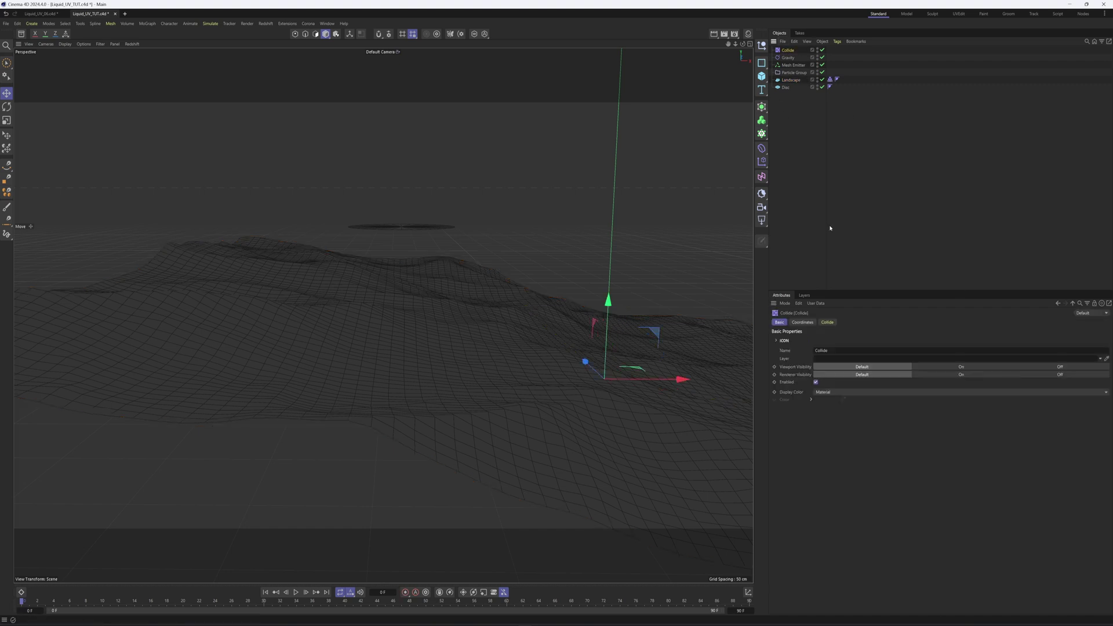
{"action": "left_click", "coordinate": [833, 322]}
{"action": "left_click", "coordinate": [825, 363]}
{"action": "type", "text": "25"}
{"action": "key", "text": "Return"}
{"action": "left_click", "coordinate": [1081, 348]}
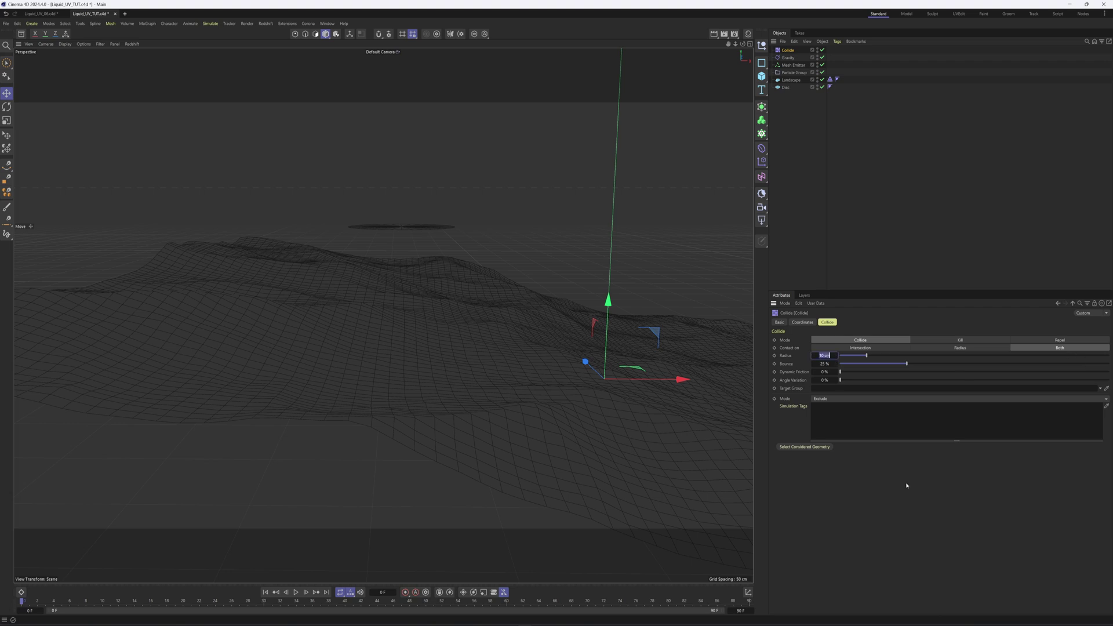
{"action": "type", "text": "2"}
{"action": "key", "text": "Return"}
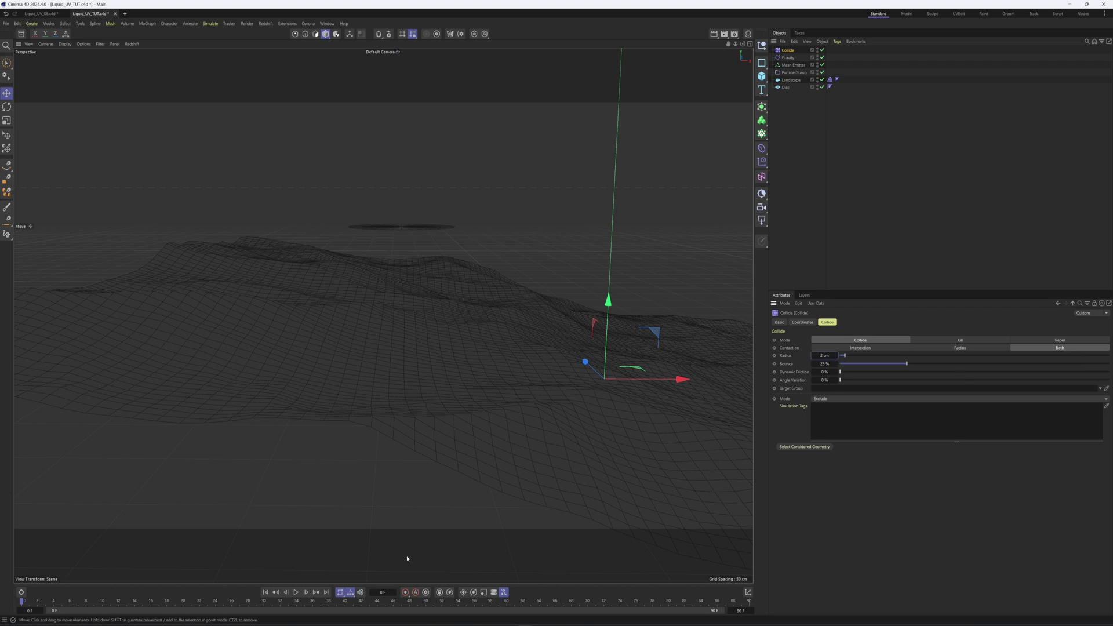
Step: Play the simulation to check how the particles collide with the landscape
{"action": "left_click", "coordinate": [295, 594]}
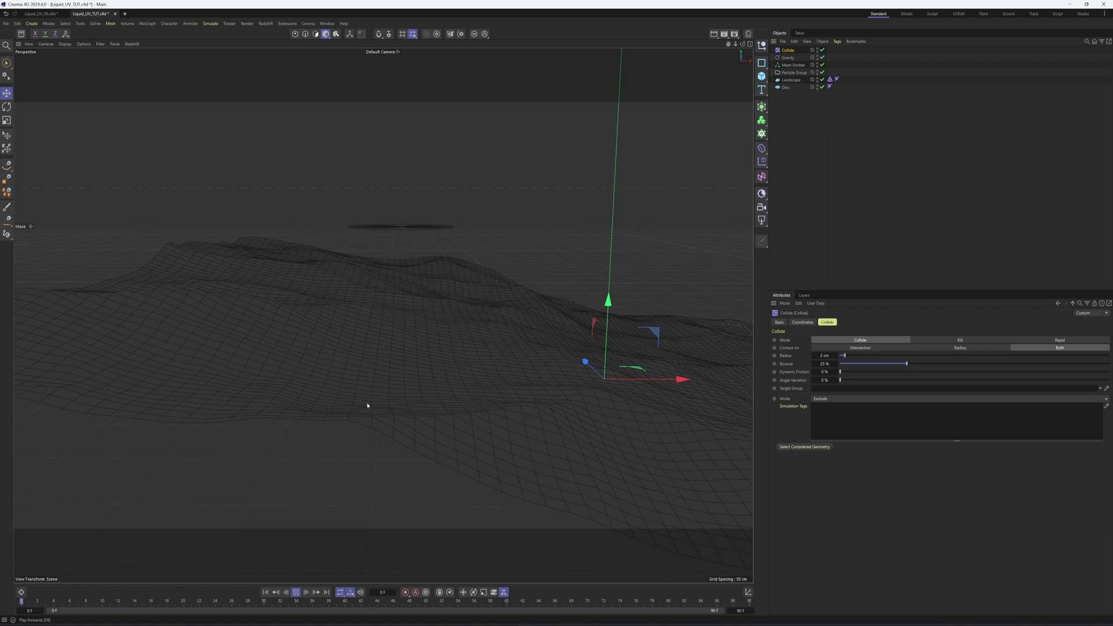
{"action": "left_click_drag", "start_coordinate": [391, 365], "coordinate": [278, 328], "text": "alt"}
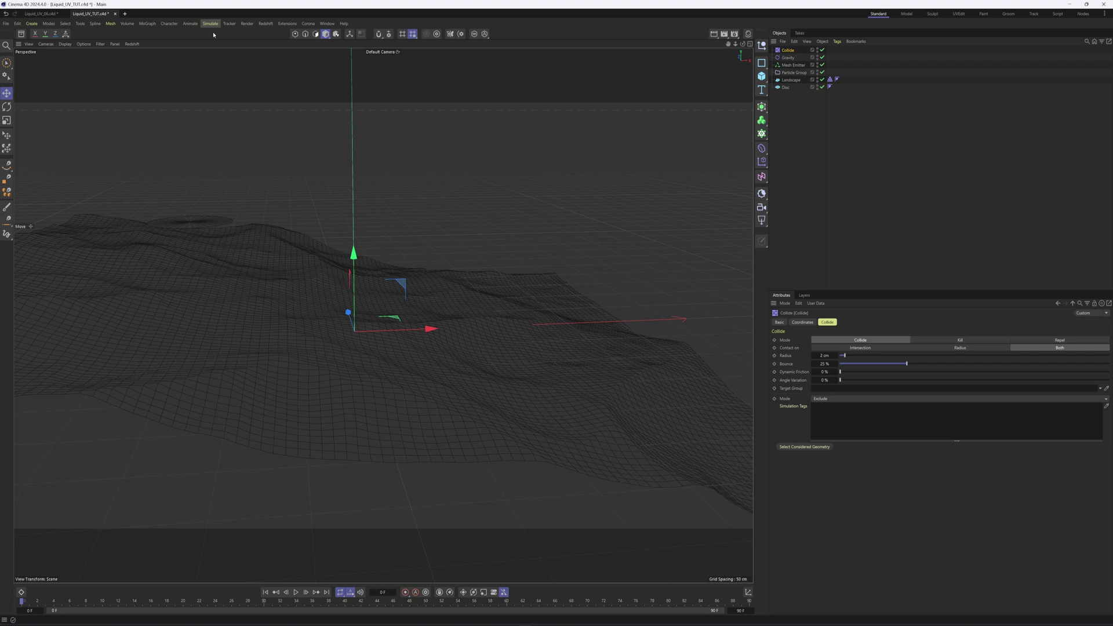
{"action": "left_click_drag", "start_coordinate": [328, 298], "coordinate": [275, 320], "text": "alt"}
Step: Add a Flock modifier and set its Maximum Speed to 100 cm
{"action": "left_click", "coordinate": [211, 24]}
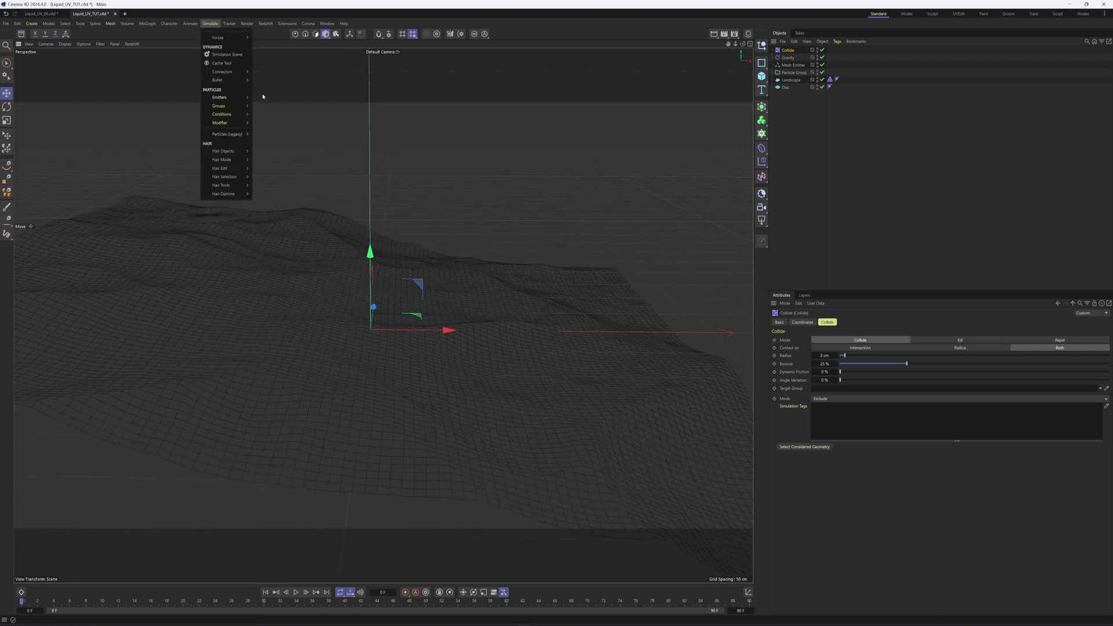
{"action": "mouse_move", "coordinate": [224, 122]}
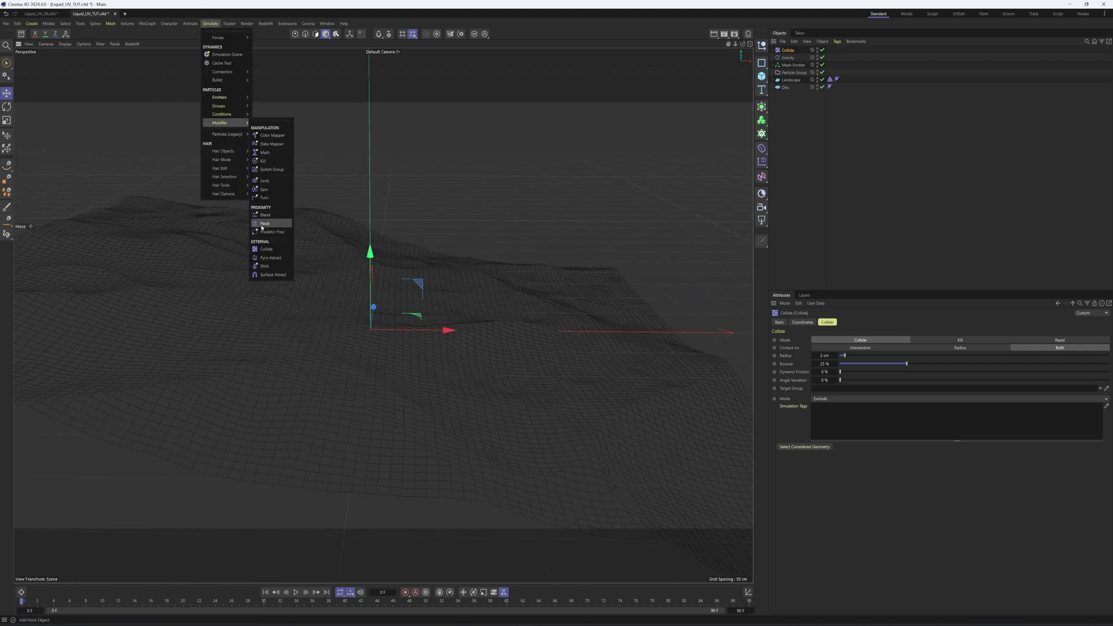
{"action": "left_click", "coordinate": [264, 224]}
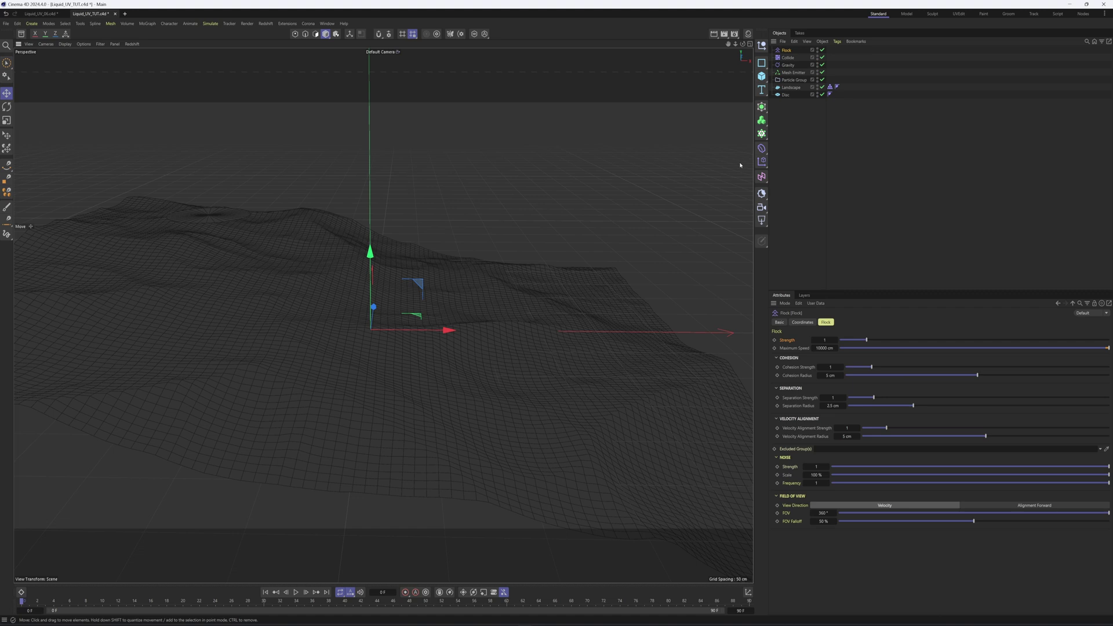
{"action": "left_click", "coordinate": [823, 348]}
{"action": "left_click", "coordinate": [828, 348]}
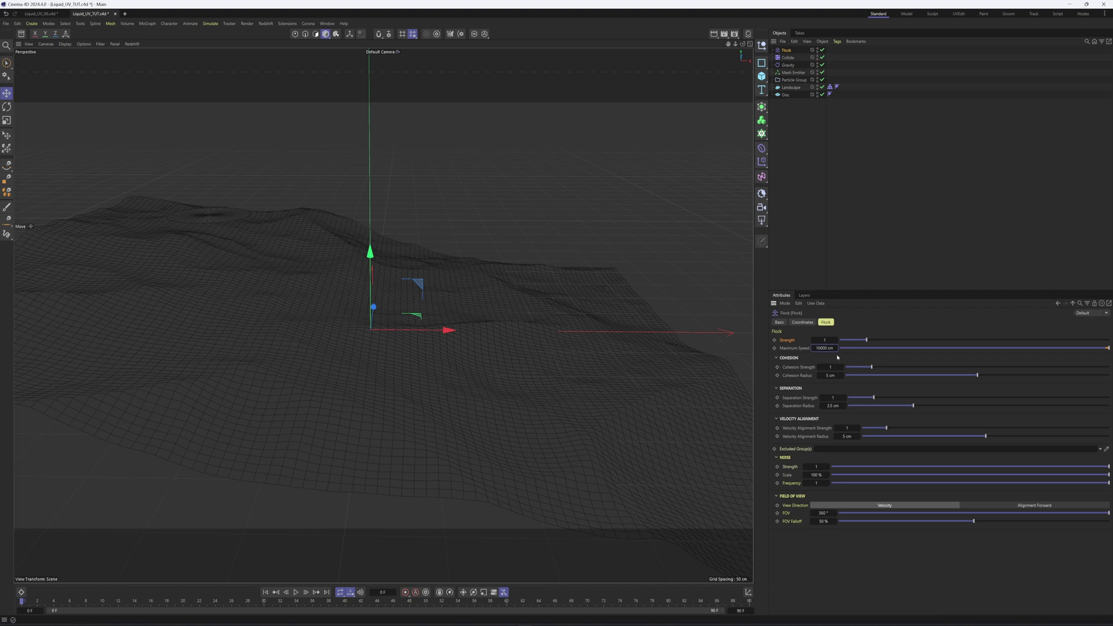
{"action": "key", "text": "Return"}
Step: Set the Flock modifier's Cohesion Strength to 50 and Cohesion Radius to 10 cm
{"action": "left_click", "coordinate": [838, 367]}
{"action": "type", "text": "50"}
{"action": "left_click", "coordinate": [833, 375]}
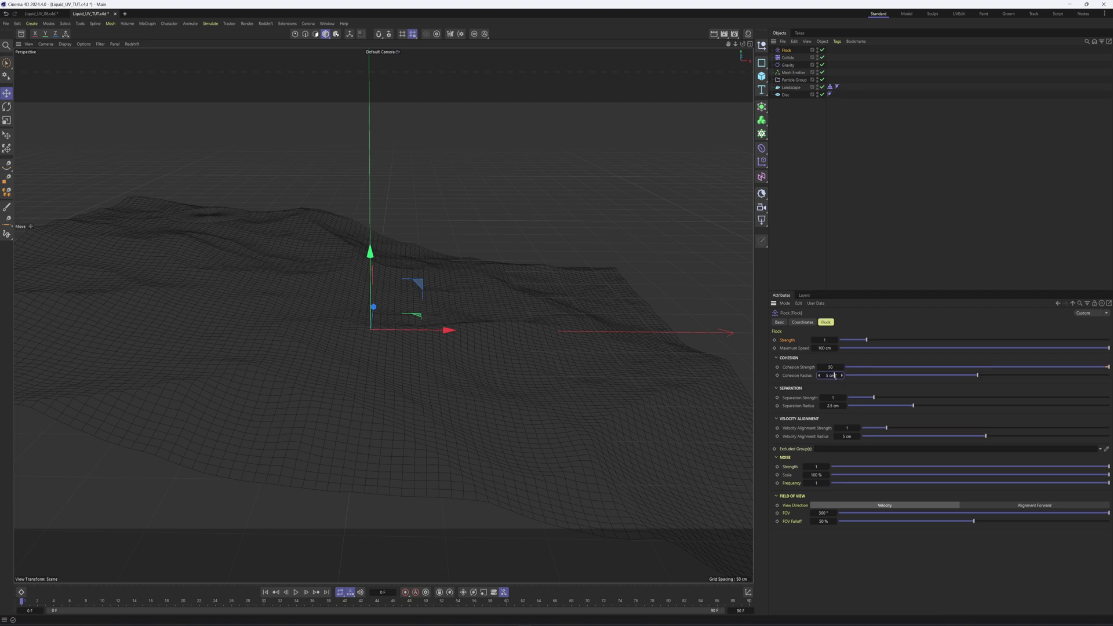
{"action": "type", "text": "10"}
{"action": "key", "text": "Return"}
Step: Set the Flock modifier's Separation Strength to 15 and play the simulation
{"action": "left_click", "coordinate": [830, 398]}
{"action": "type", "text": "15"}
{"action": "key", "text": "Return"}
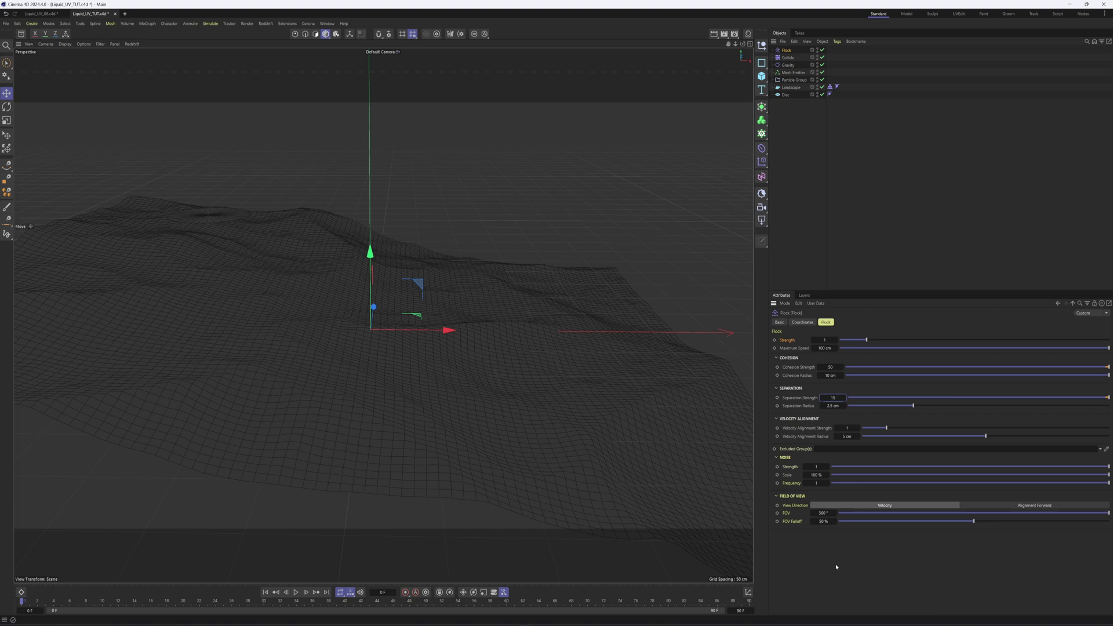
{"action": "key", "text": "F8"}
{"action": "left_click_drag", "start_coordinate": [231, 379], "coordinate": [359, 280], "text": "alt"}
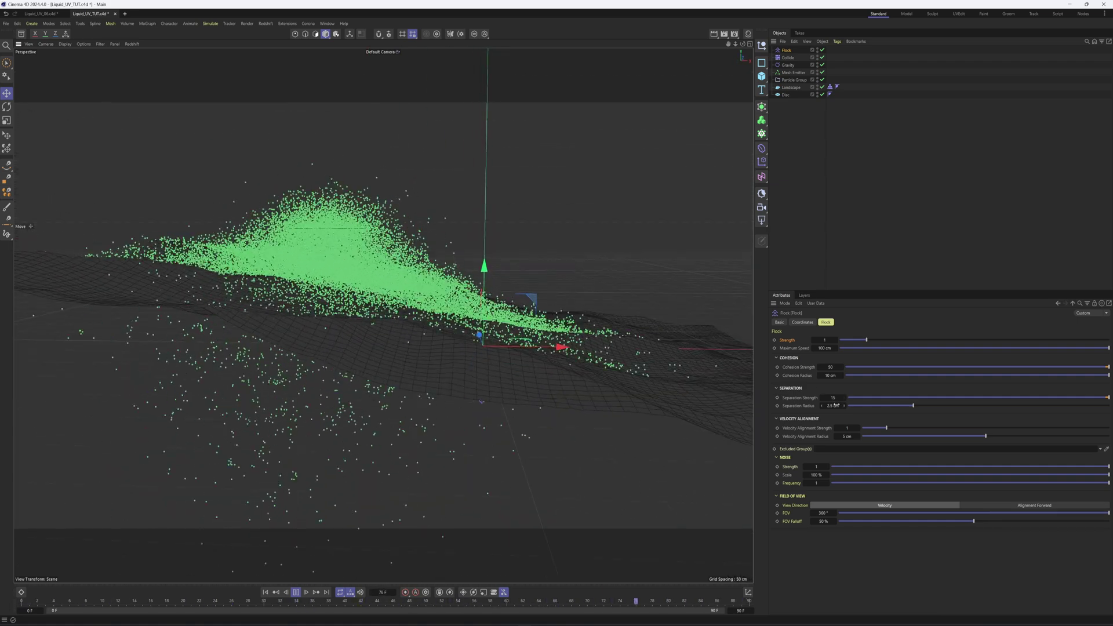
Step: Set the Flock modifier's Separation Radius to 2 cm while the simulation is playing
{"action": "left_click", "coordinate": [835, 406]}
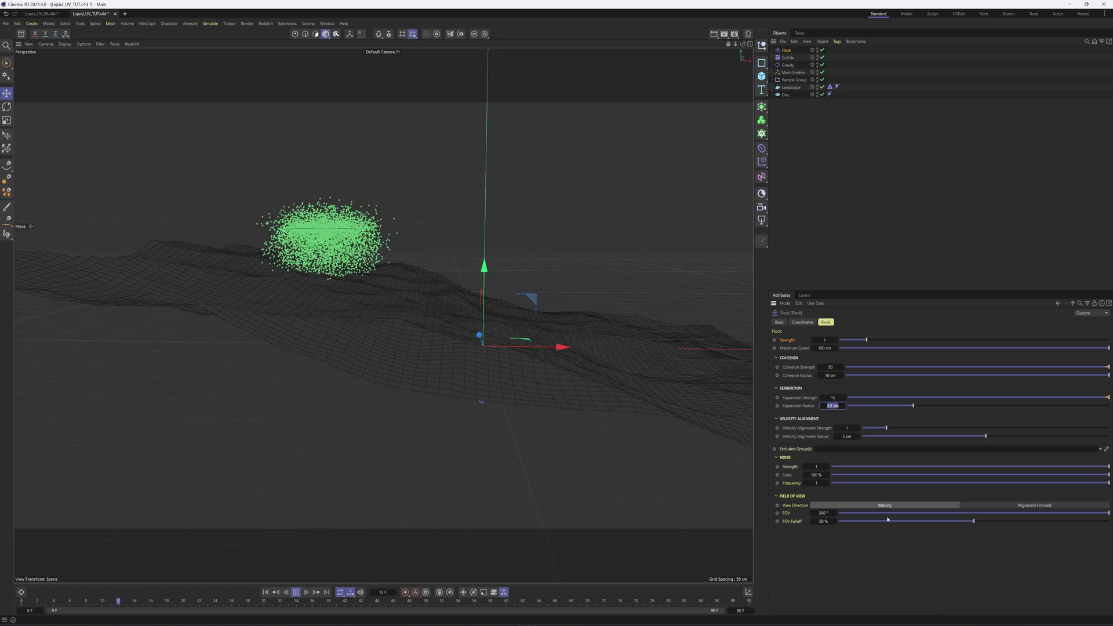
{"action": "type", "text": "2"}
{"action": "key", "text": "Return"}
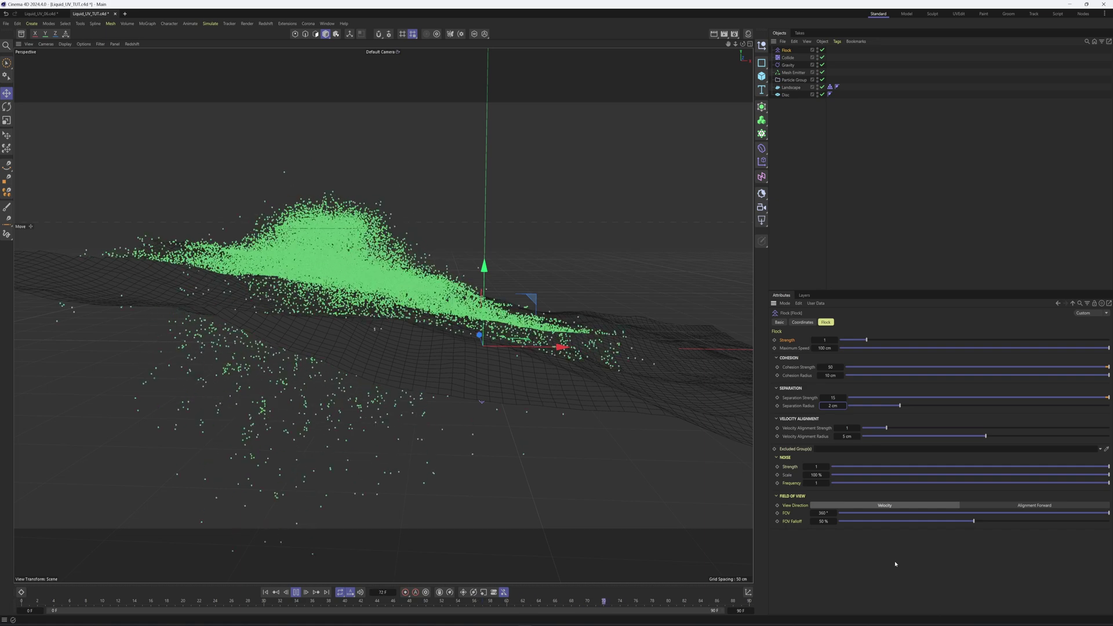
Step: Set the Flock modifier's overall Strength to 0.5
{"action": "left_click", "coordinate": [828, 340]}
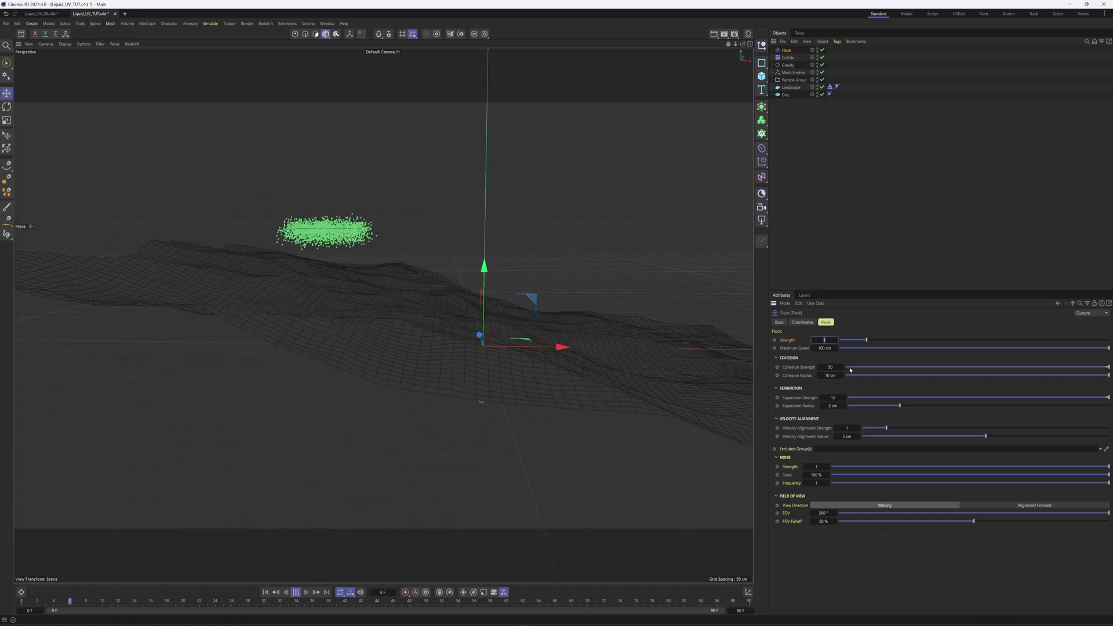
{"action": "type", "text": "0.5"}
{"action": "key", "text": "Return"}
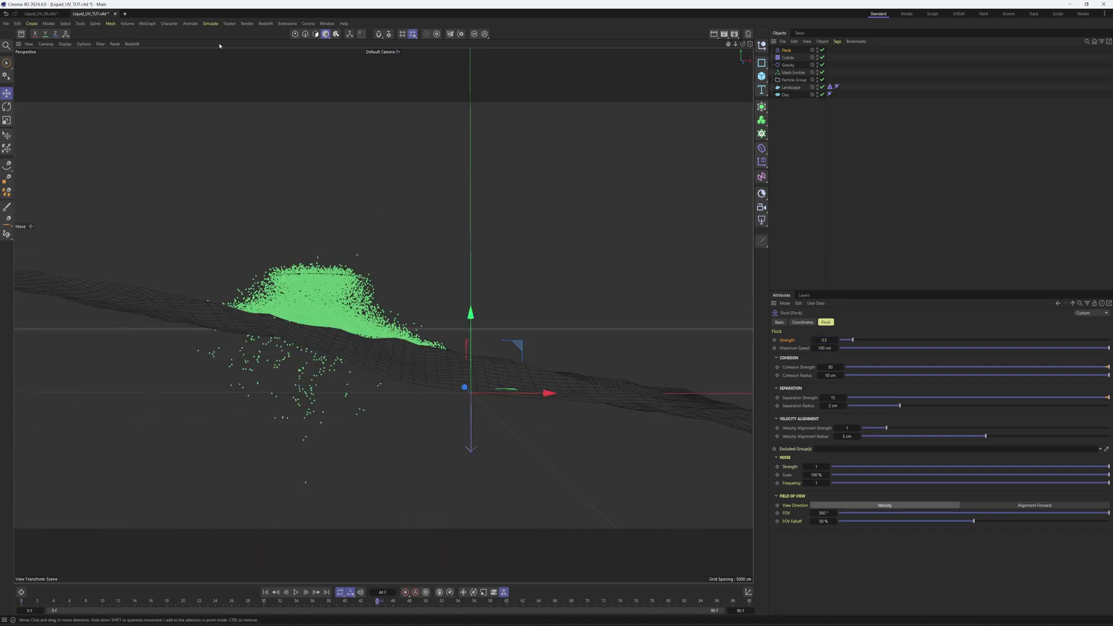
Step: Add a Friction force with a Strength of 55 and play the simulation to check its effect on the particles
{"action": "left_click", "coordinate": [210, 23]}
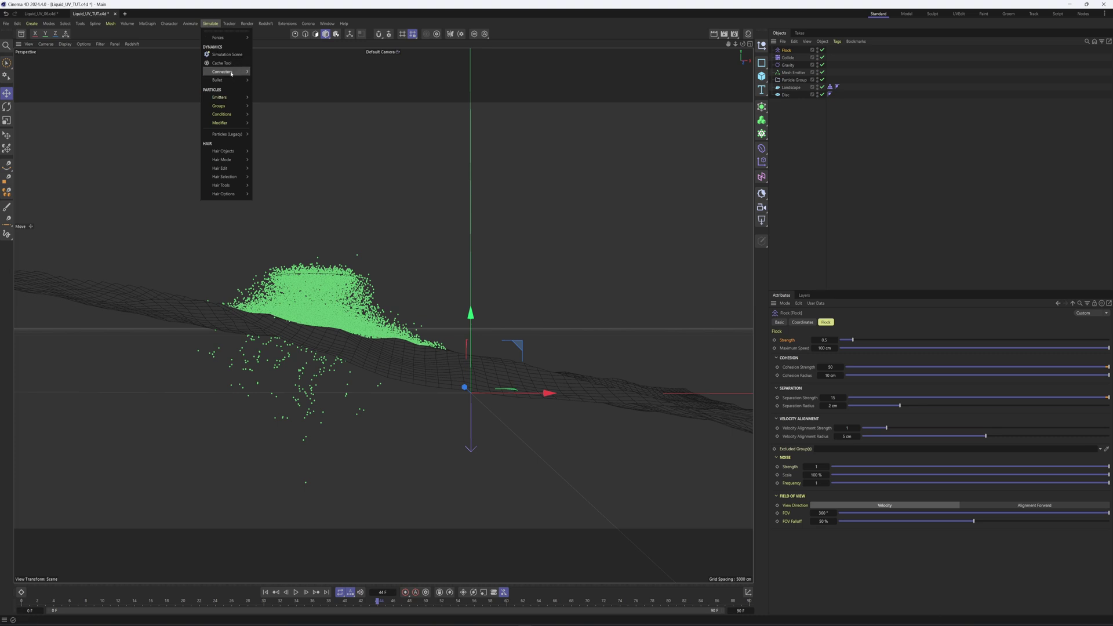
{"action": "mouse_move", "coordinate": [237, 40]}
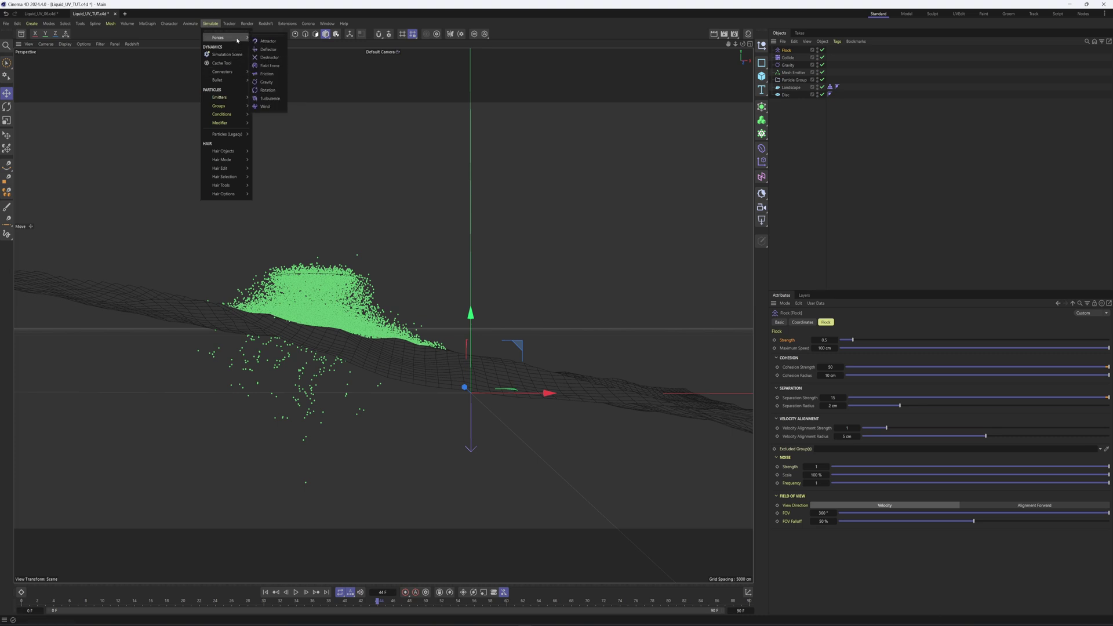
{"action": "left_click", "coordinate": [267, 74]}
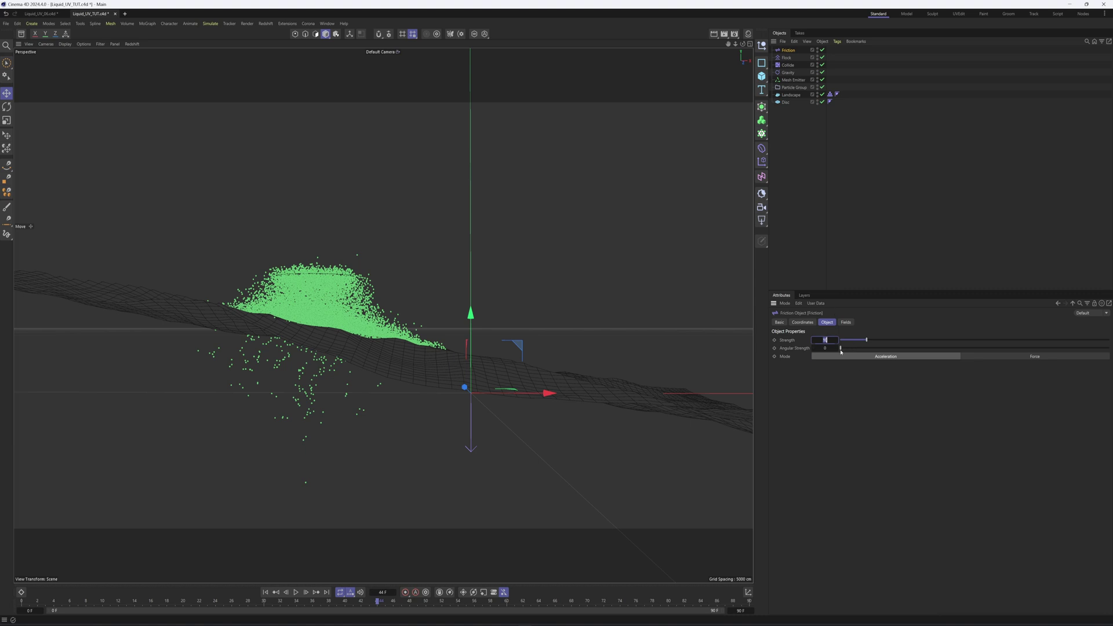
{"action": "type", "text": "55"}
{"action": "key", "text": "Return"}
{"action": "left_click", "coordinate": [295, 591]}
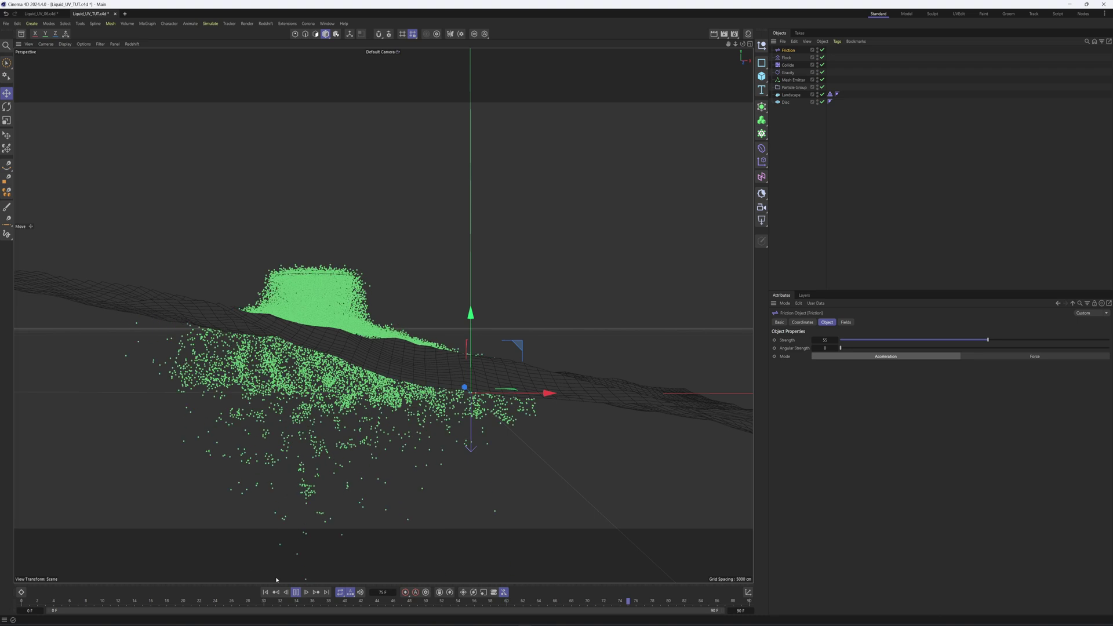
{"action": "left_click_drag", "start_coordinate": [368, 342], "coordinate": [390, 368], "text": "alt"}
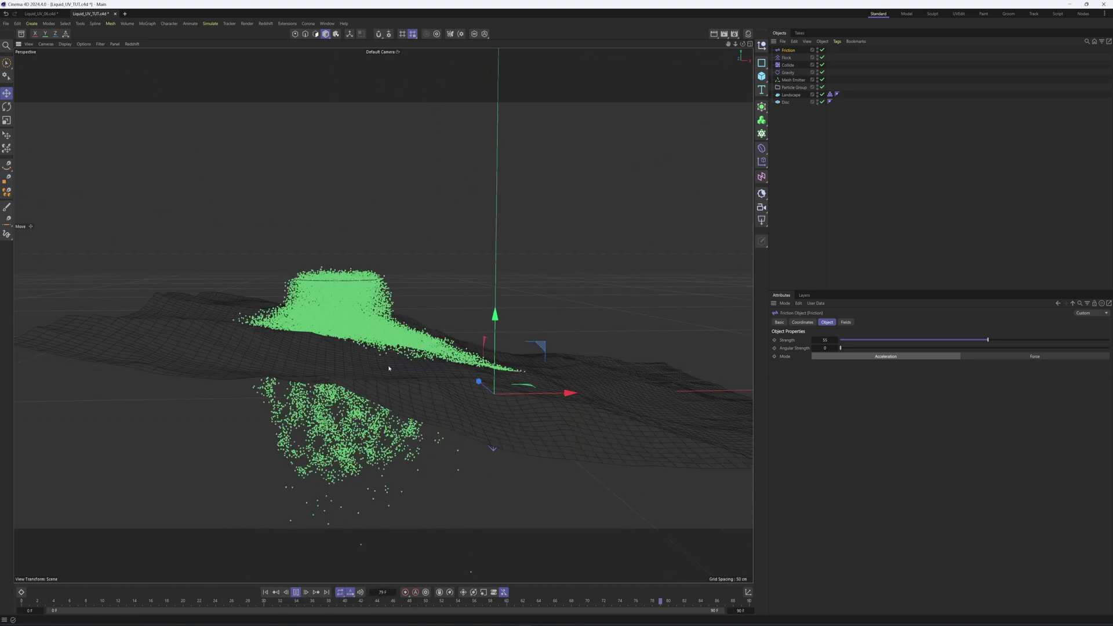
{"action": "left_click_drag", "start_coordinate": [696, 194], "coordinate": [302, 582], "text": "alt"}
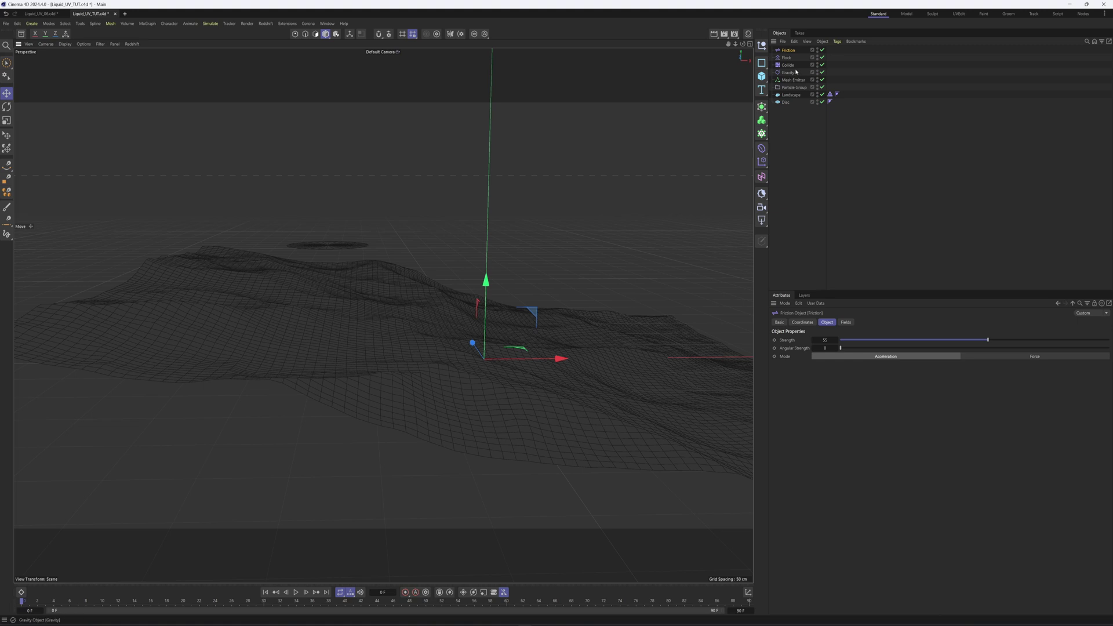
Step: Move the Collide modifier below Gravity in the object order and replay the simulation to check the landscape collision
{"action": "left_click_drag", "start_coordinate": [793, 66], "coordinate": [789, 76]}
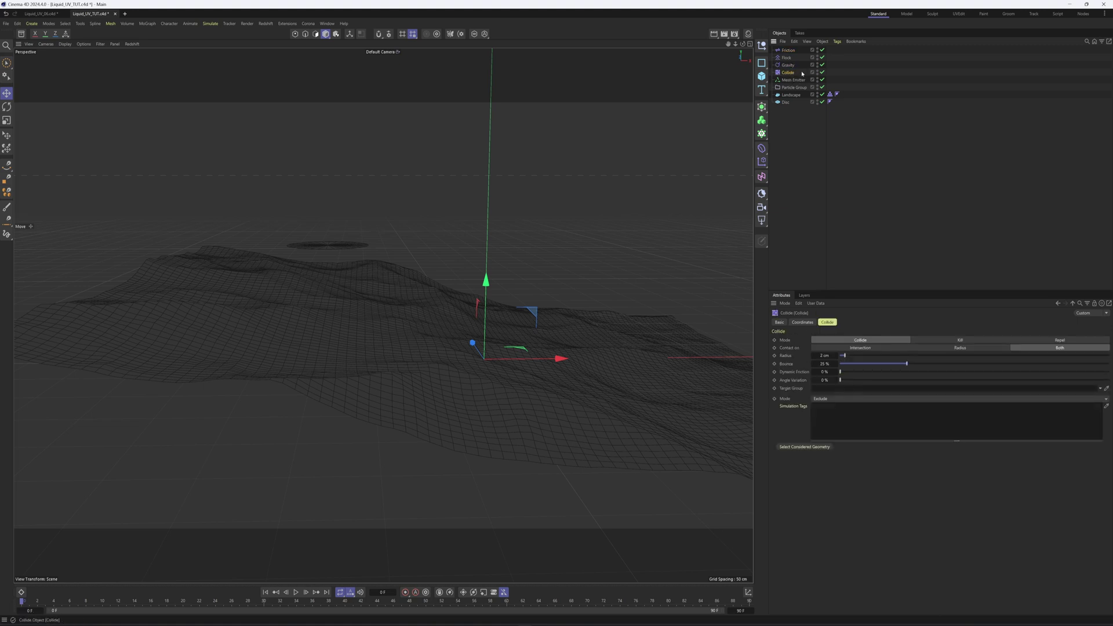
{"action": "key", "text": "F8"}
{"action": "left_click_drag", "start_coordinate": [373, 467], "coordinate": [319, 295], "text": "alt"}
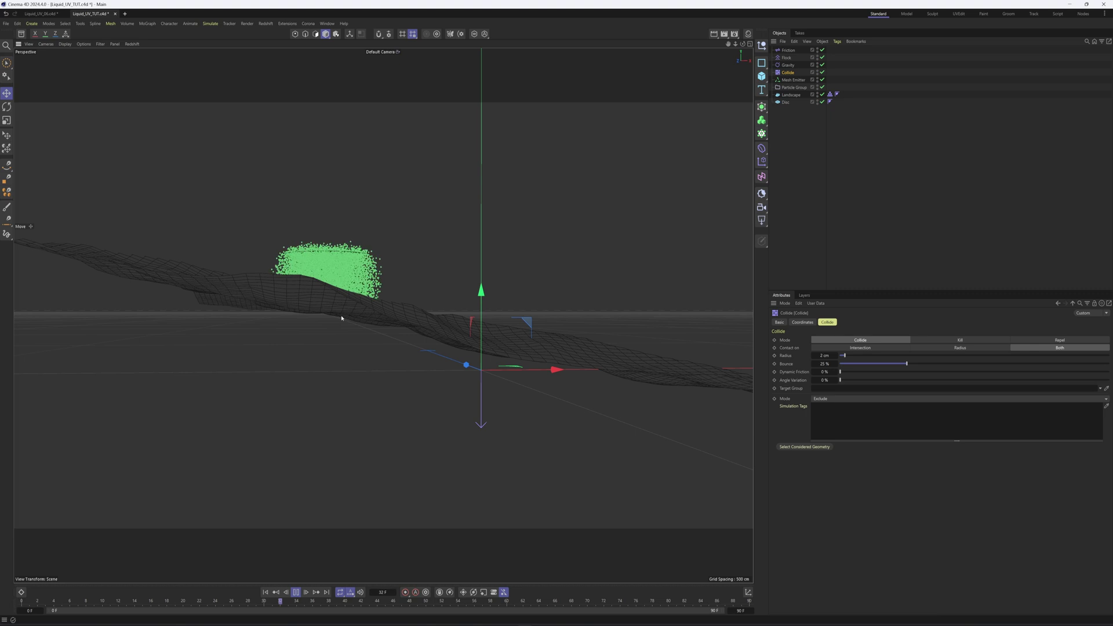
{"action": "left_click_drag", "start_coordinate": [265, 328], "coordinate": [349, 310], "text": "alt"}
{"action": "left_click", "coordinate": [297, 592]}
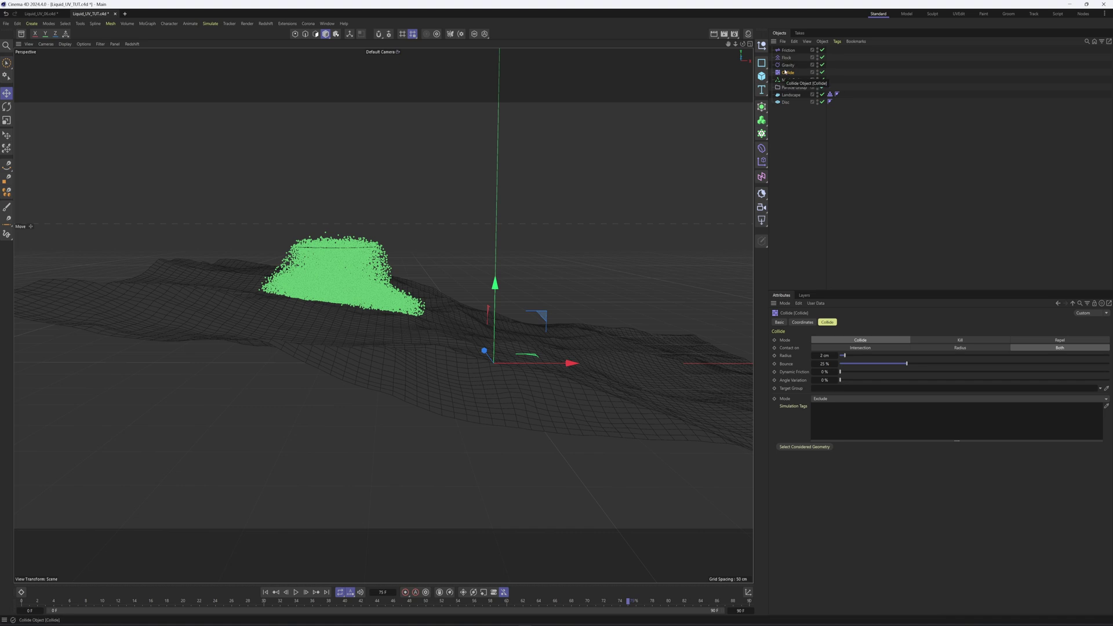
{"action": "left_click_drag", "start_coordinate": [387, 293], "coordinate": [399, 299], "text": "alt"}
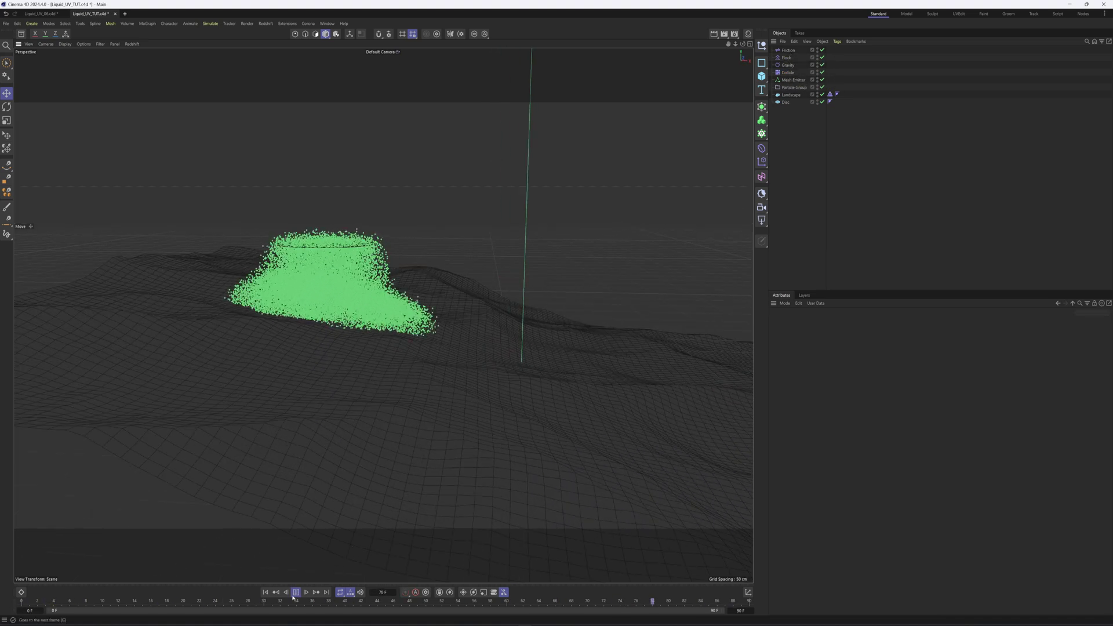
Step: Set the Flock modifier's Maximum Speed to 50 cm and replay the simulation
{"action": "left_click", "coordinate": [786, 58]}
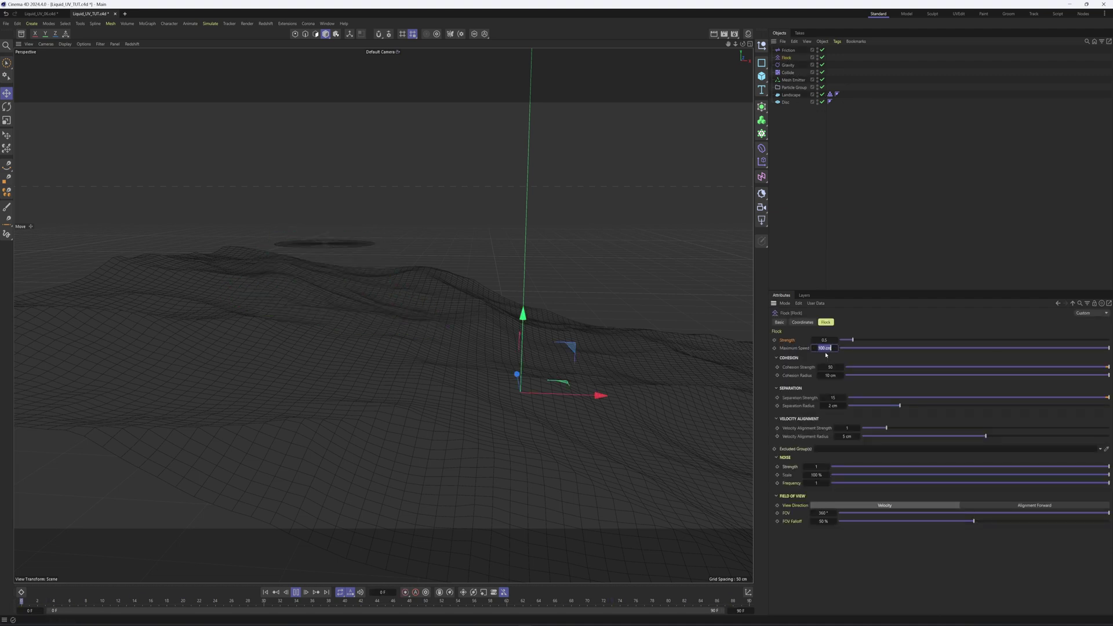
{"action": "type", "text": "50"}
{"action": "key", "text": "Return"}
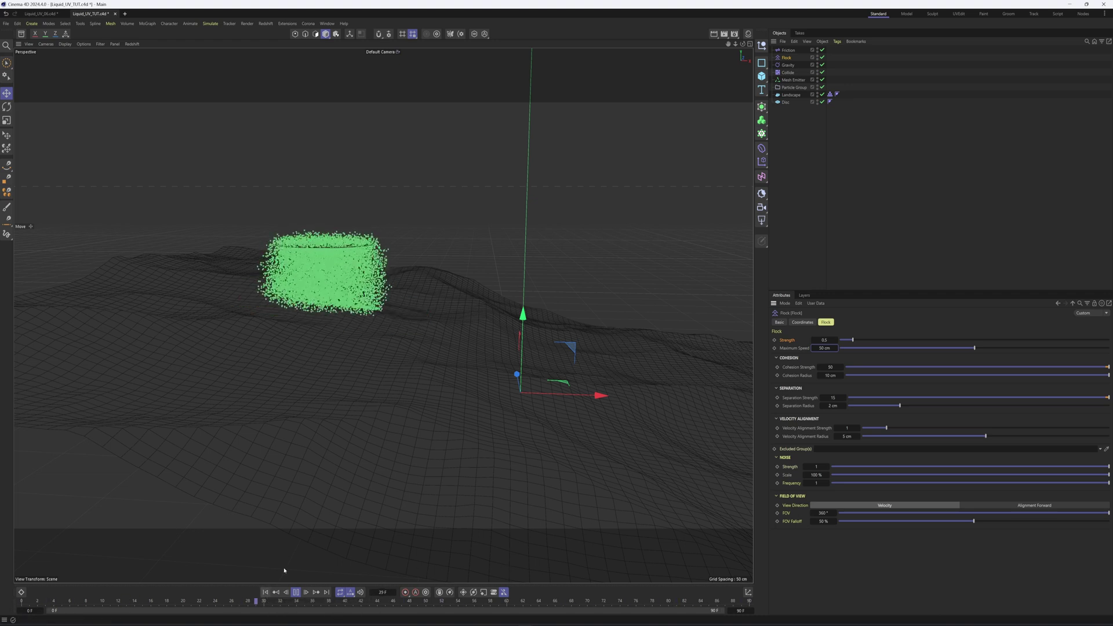
{"action": "left_click_drag", "start_coordinate": [333, 296], "coordinate": [363, 300], "text": "alt"}
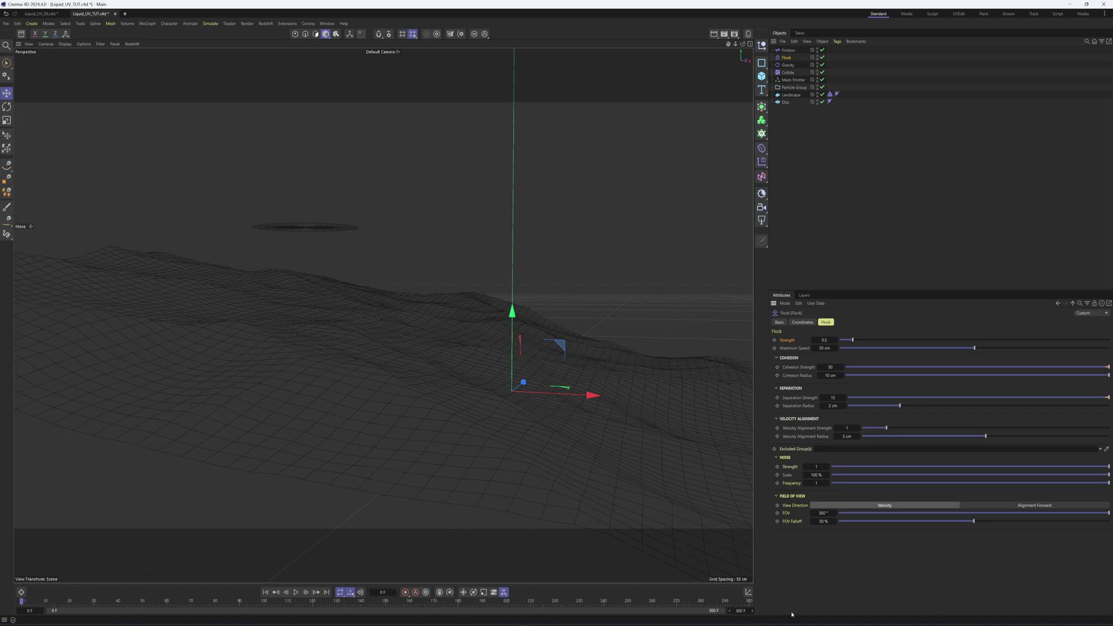
Step: Raise the Gravity object to about 127 cm and tilt it to a -40° bank, replaying the simulation to check the downhill flow
{"action": "left_click", "coordinate": [788, 66]}
{"action": "left_click_drag", "start_coordinate": [513, 316], "coordinate": [523, 227]}
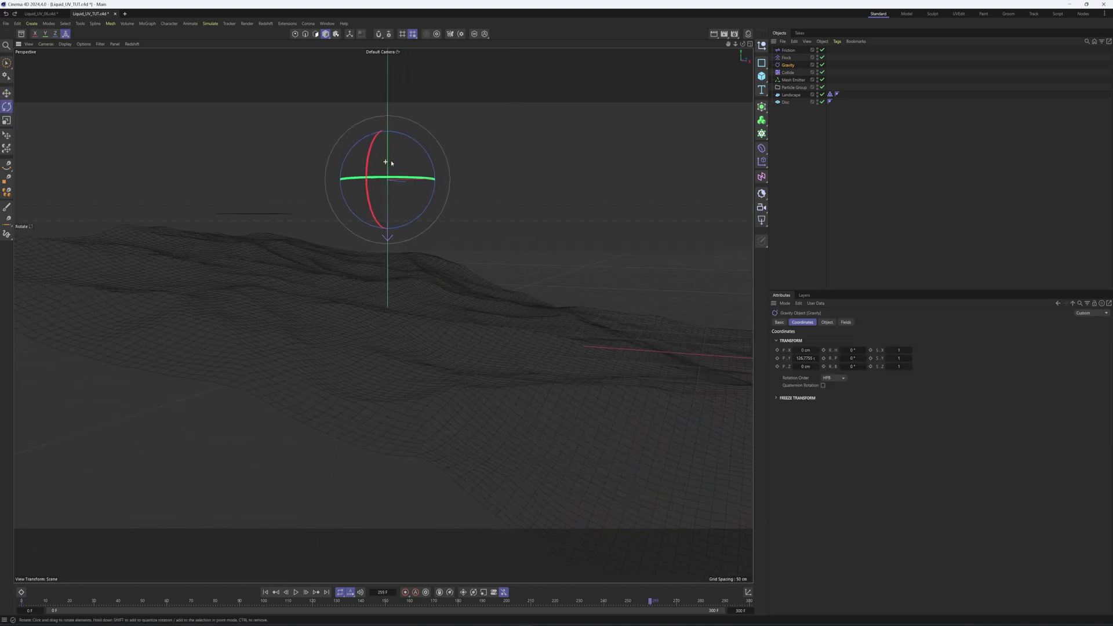
{"action": "left_click_drag", "start_coordinate": [434, 177], "coordinate": [412, 145]}
{"action": "left_click_drag", "start_coordinate": [388, 255], "coordinate": [516, 264], "text": "alt"}
{"action": "left_click_drag", "start_coordinate": [427, 301], "coordinate": [328, 356], "text": "alt"}
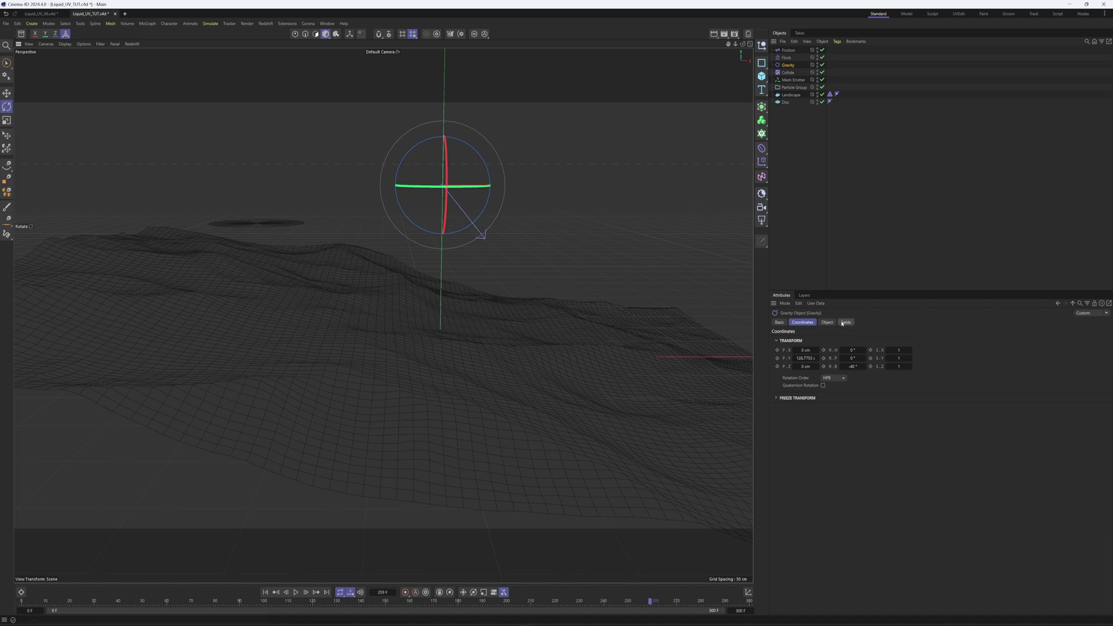
{"action": "key", "text": "F8"}
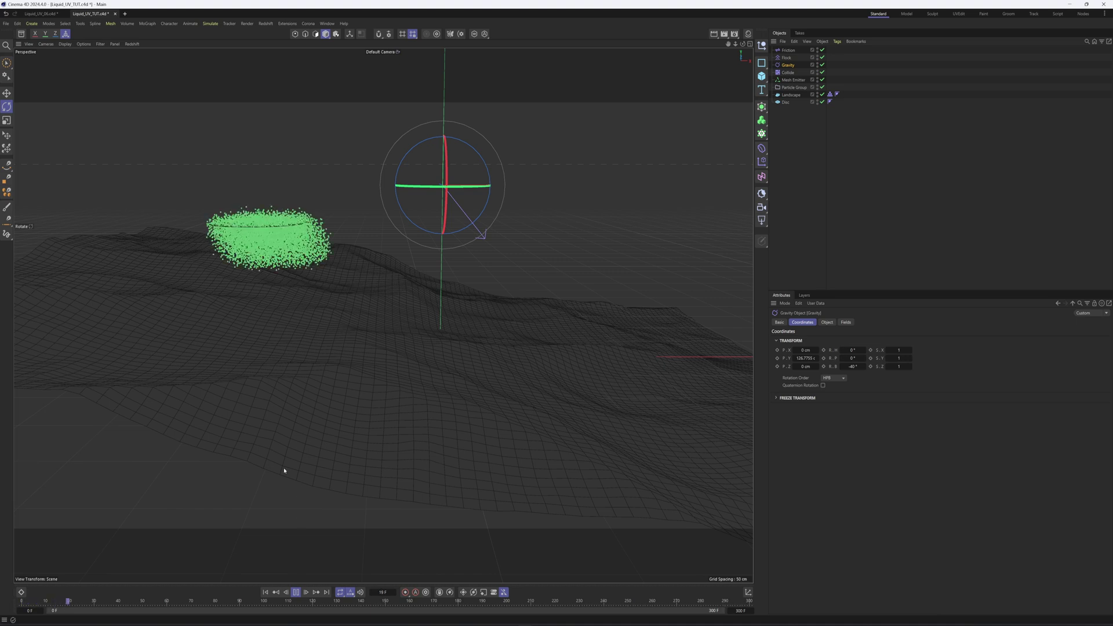
{"action": "mouse_move", "coordinate": [444, 332]}
{"action": "left_mouse_down", "text": "alt"}
{"action": "mouse_move", "coordinate": [396, 324]}
{"action": "mouse_move", "coordinate": [455, 323]}
{"action": "left_mouse_up", "text": "alt"}
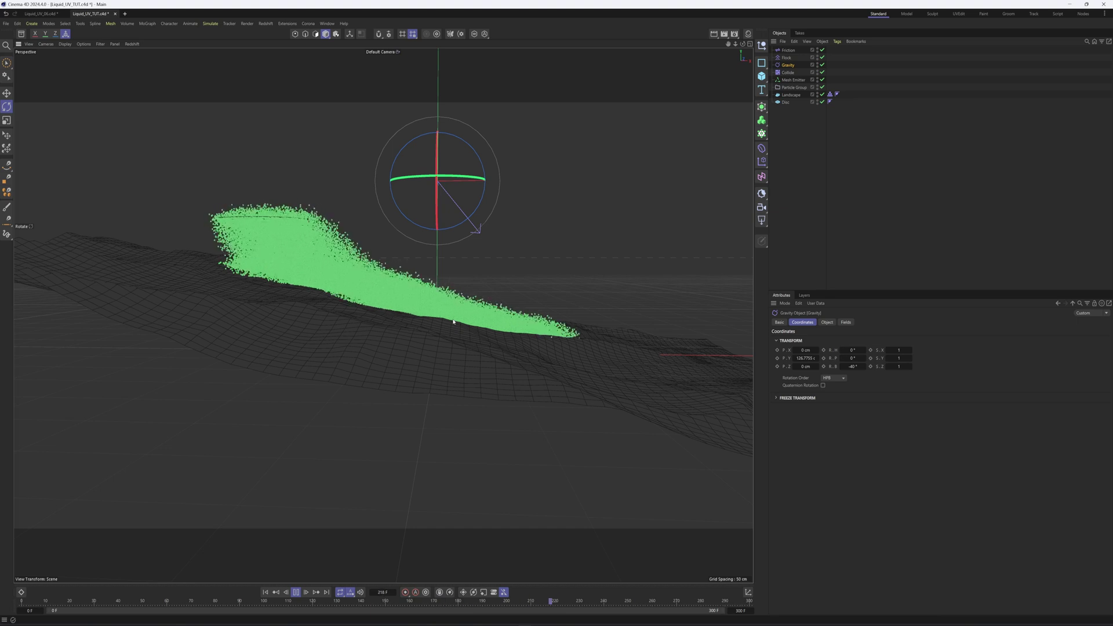
{"action": "left_click", "coordinate": [295, 592]}
{"action": "left_click_drag", "start_coordinate": [405, 348], "coordinate": [738, 327], "text": "alt"}
{"action": "scroll", "coordinate": [737, 327], "scroll_direction": "up", "scroll_amount": 3}
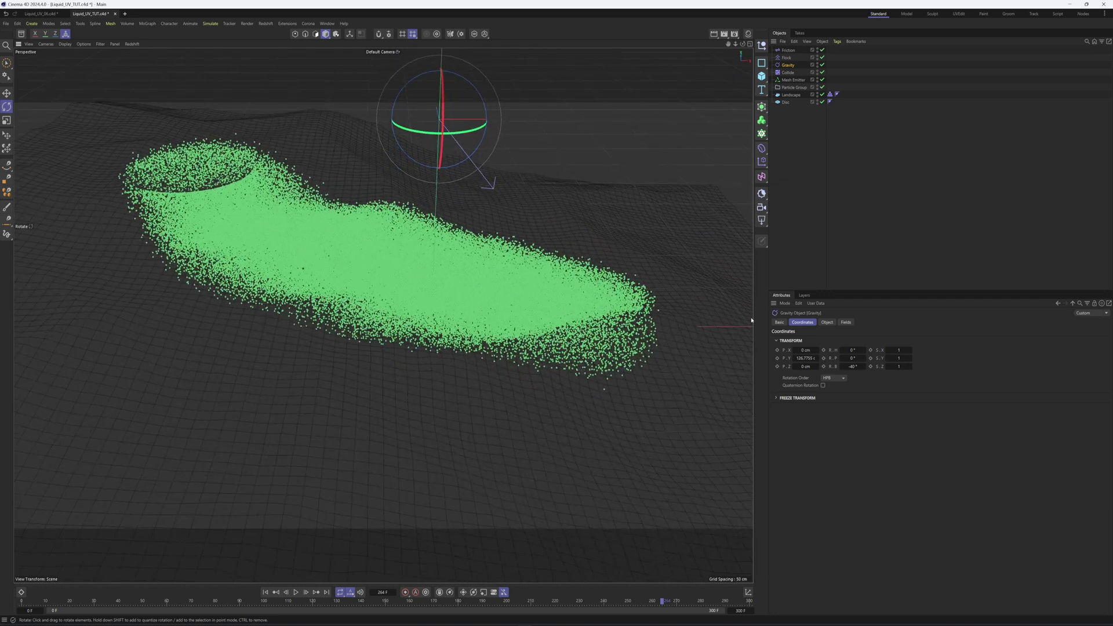
Step: Increase the particle Substeps in the project's simulation settings and replay the simulation
{"action": "key", "text": "ctrl+d"}
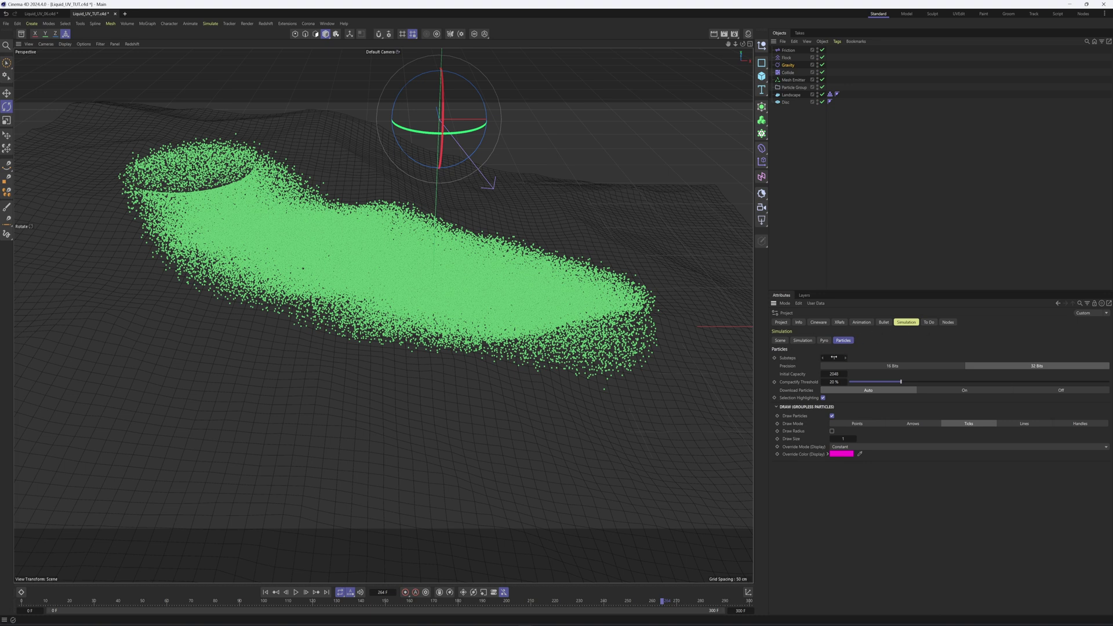
{"action": "key", "text": "F8"}
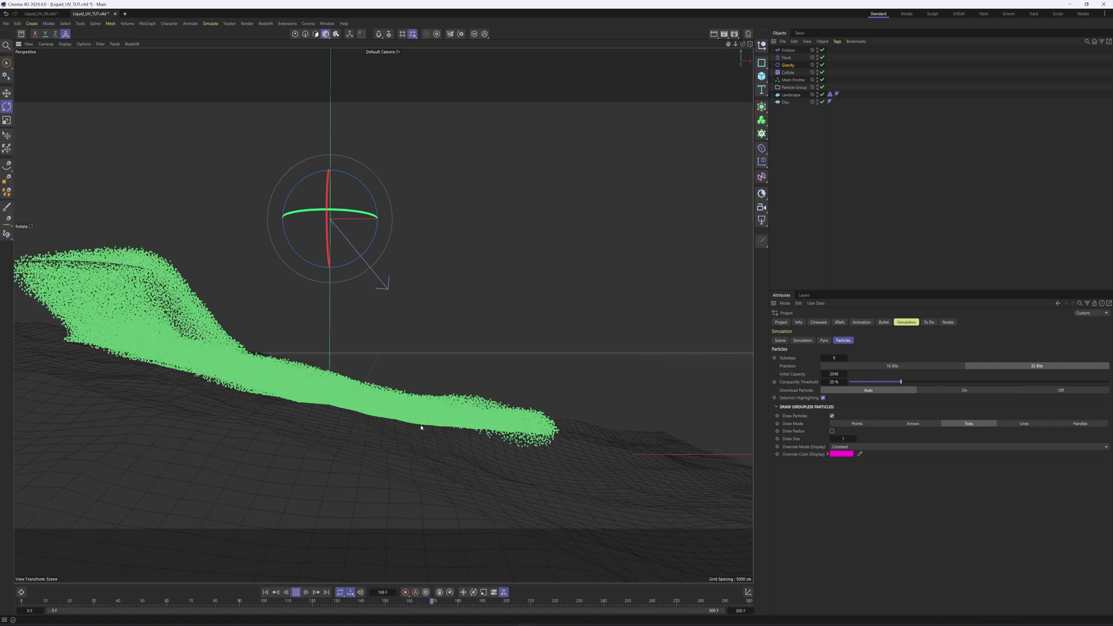
{"action": "left_click", "coordinate": [300, 595]}
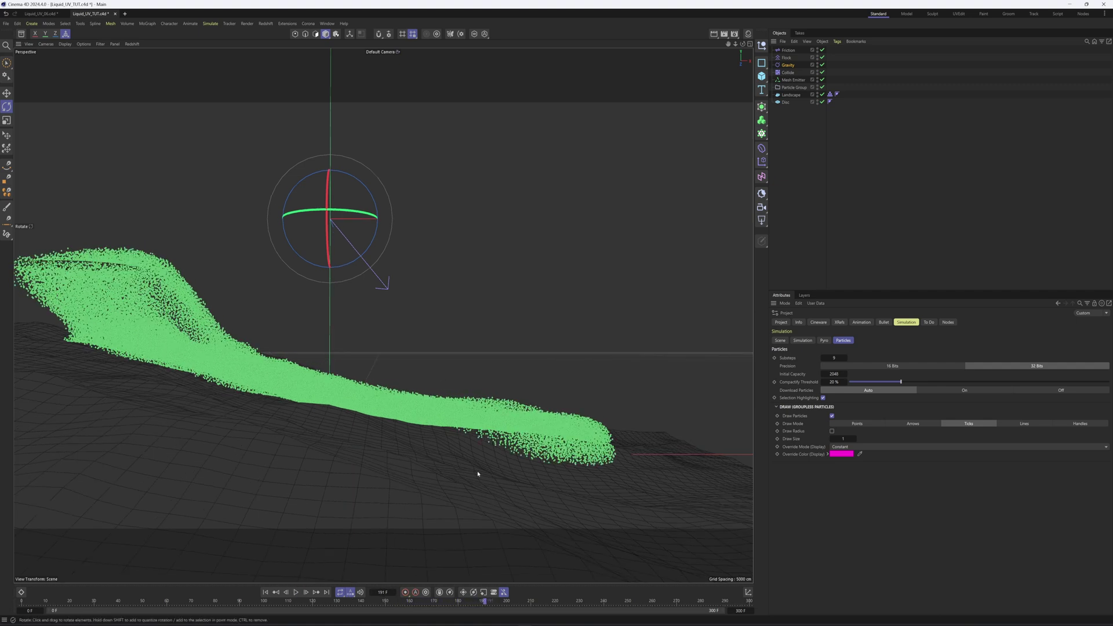
Step: Try a Flock Separation Radius of 3 cm and replay the simulation from the start
{"action": "left_click", "coordinate": [788, 58]}
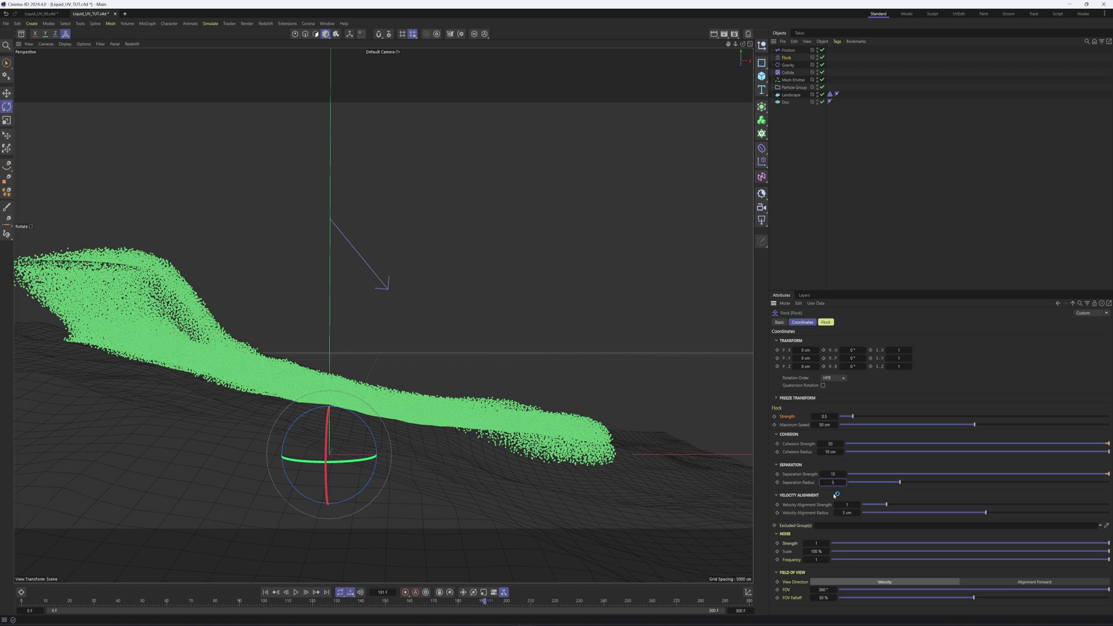
{"action": "left_click", "coordinate": [265, 592]}
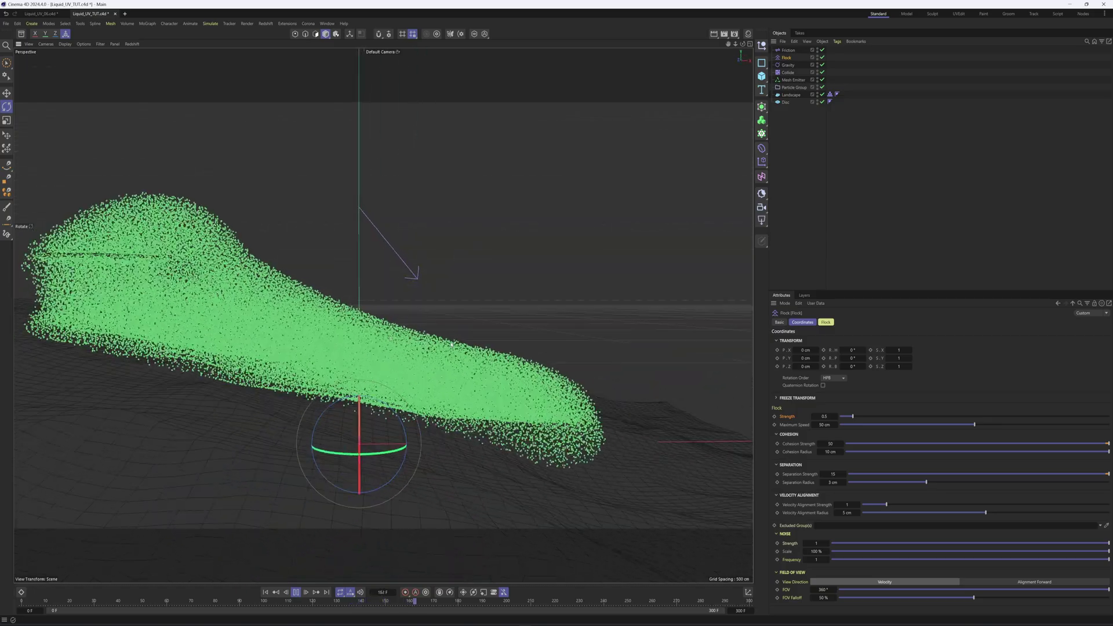
{"action": "left_click", "coordinate": [296, 592]}
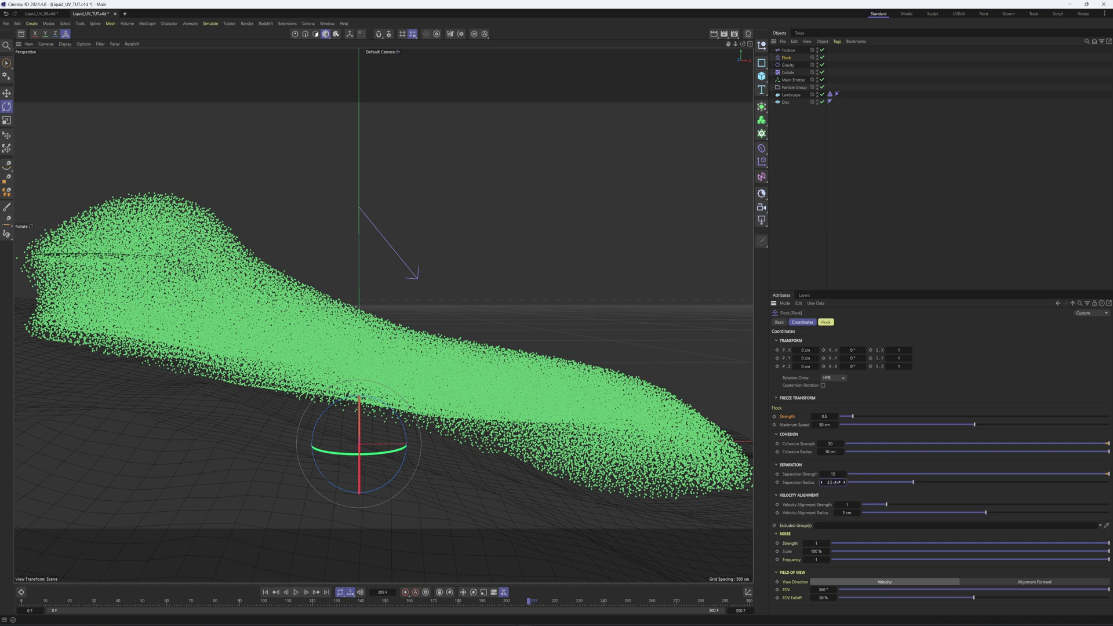
Step: Set the Flock modifier's Separation Radius to 2.5 cm and play the simulation partway from the start
{"action": "left_click", "coordinate": [265, 592]}
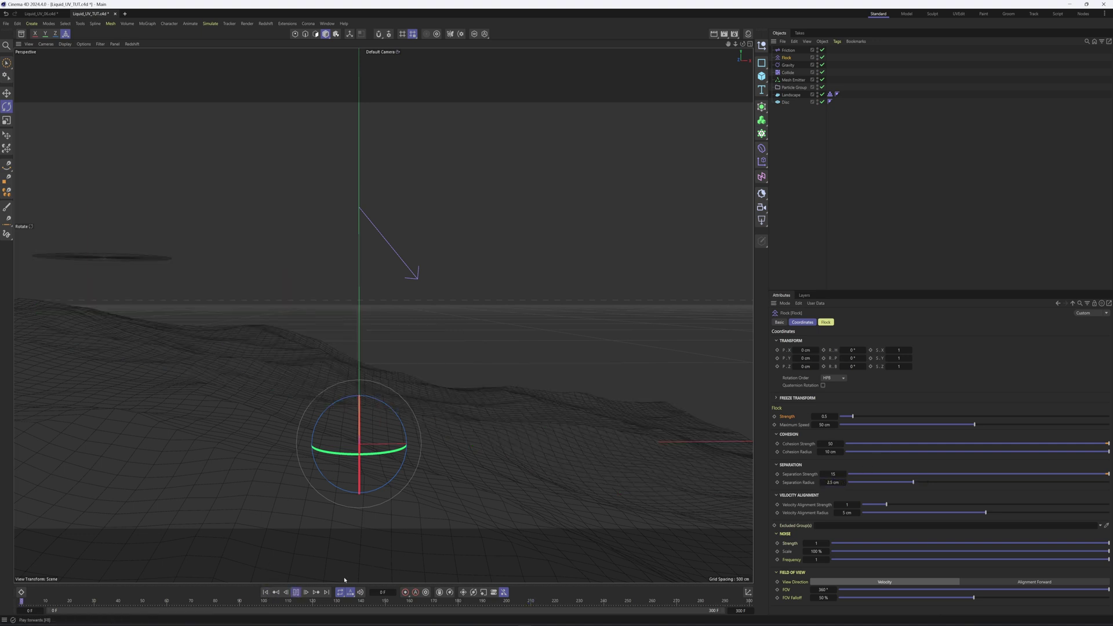
{"action": "left_click_drag", "start_coordinate": [380, 360], "coordinate": [458, 383], "text": "alt"}
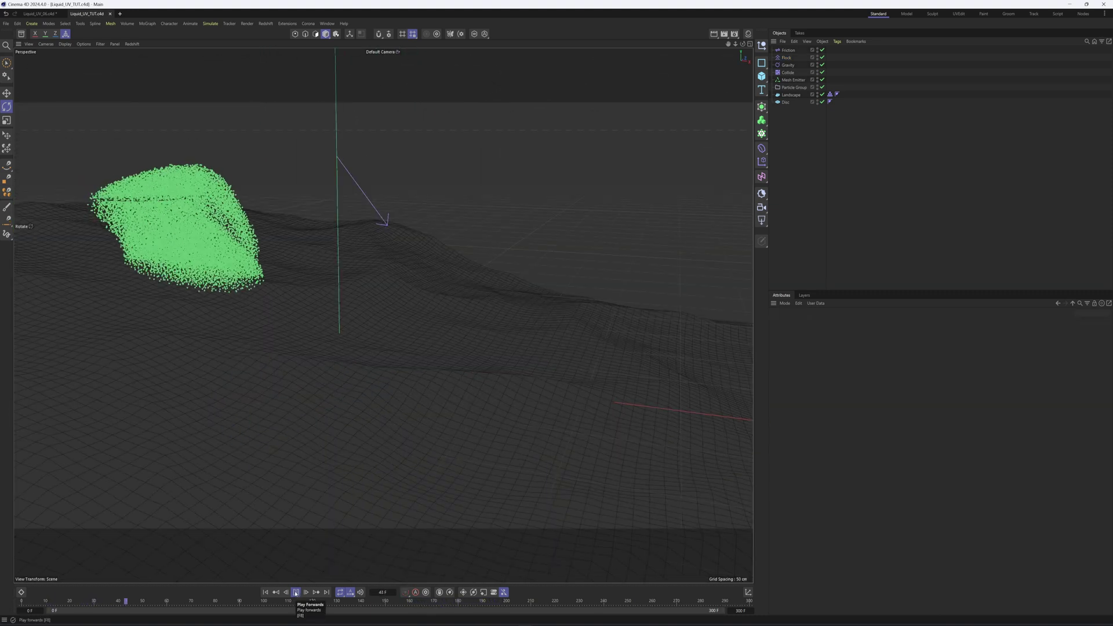
{"action": "left_click", "coordinate": [296, 591]}
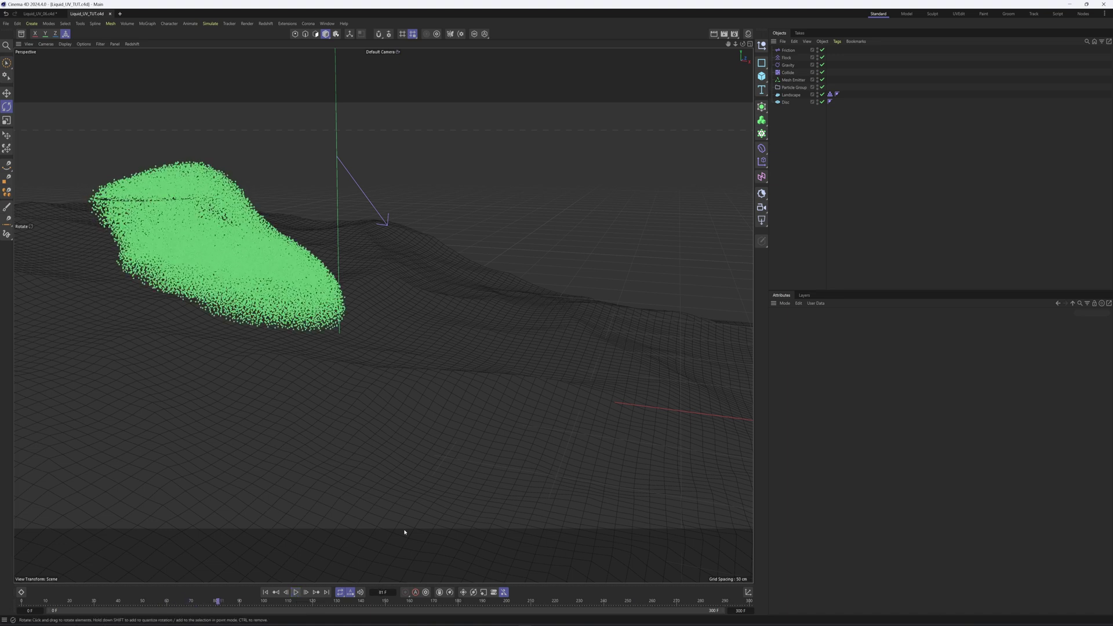
Step: Add a Volume Builder as parent of the Particle Group, with a particle Radius of 2 cm and a Voxel Size of 1.5 cm
{"action": "left_click", "coordinate": [791, 87]}
{"action": "left_click", "coordinate": [764, 122]}
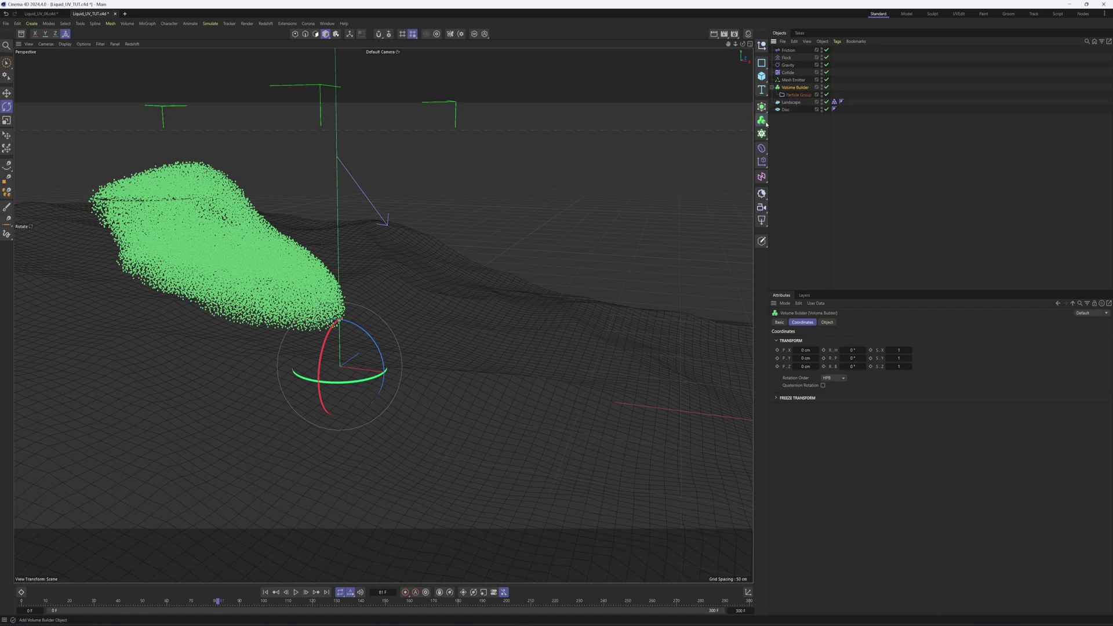
{"action": "left_click", "coordinate": [827, 322]}
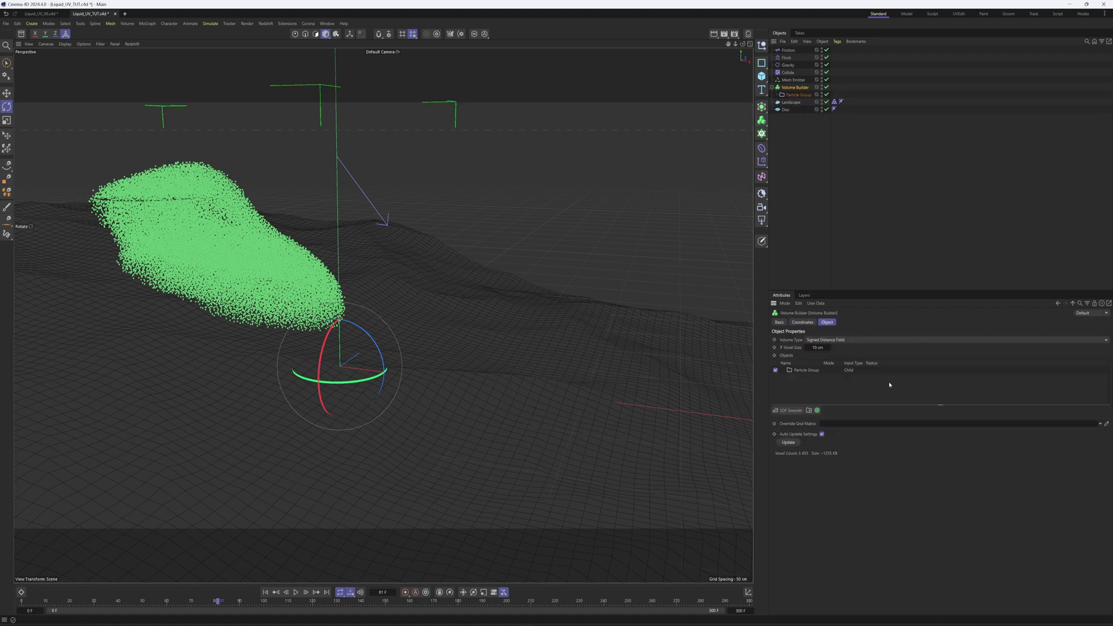
{"action": "left_click", "coordinate": [826, 369]}
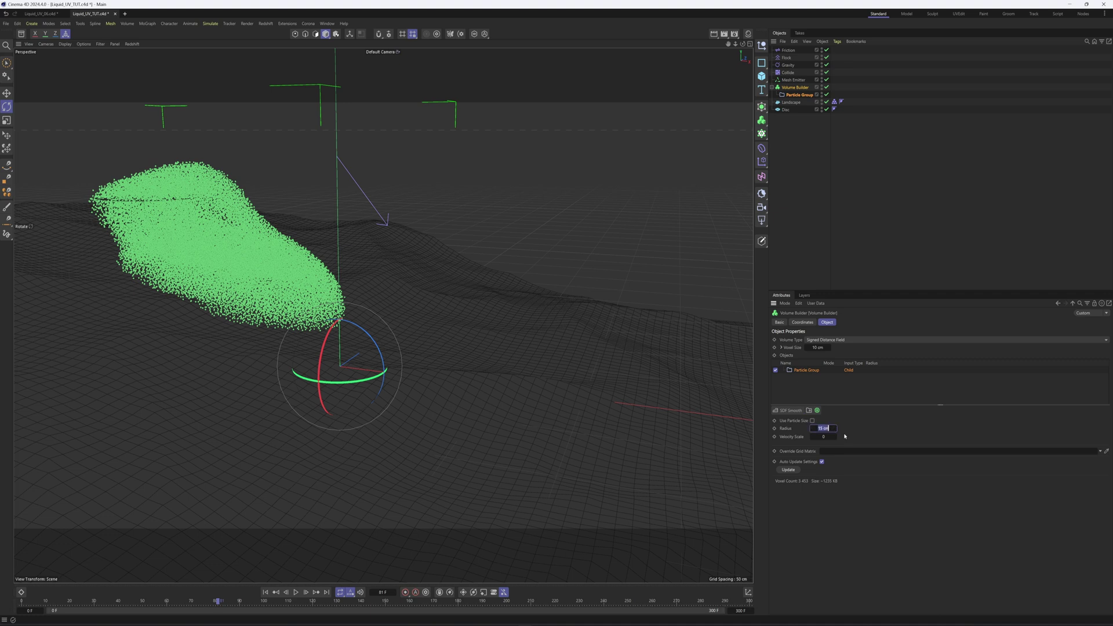
{"action": "type", "text": "2"}
{"action": "key", "text": "Return"}
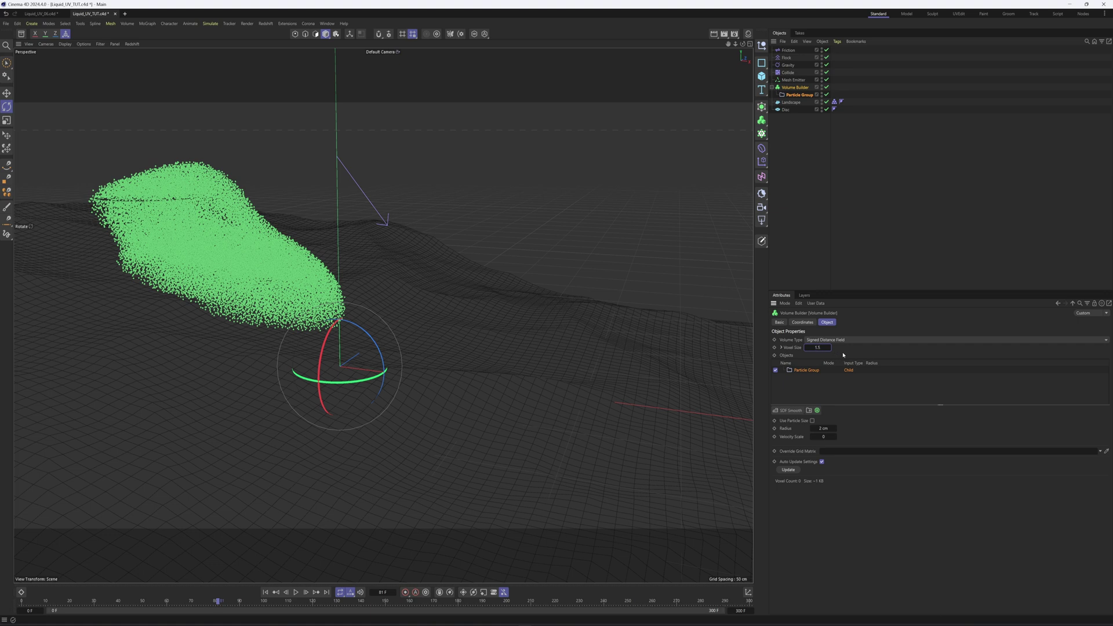
Step: Switch the viewport display to Quick Shading
{"action": "left_click", "coordinate": [65, 44]}
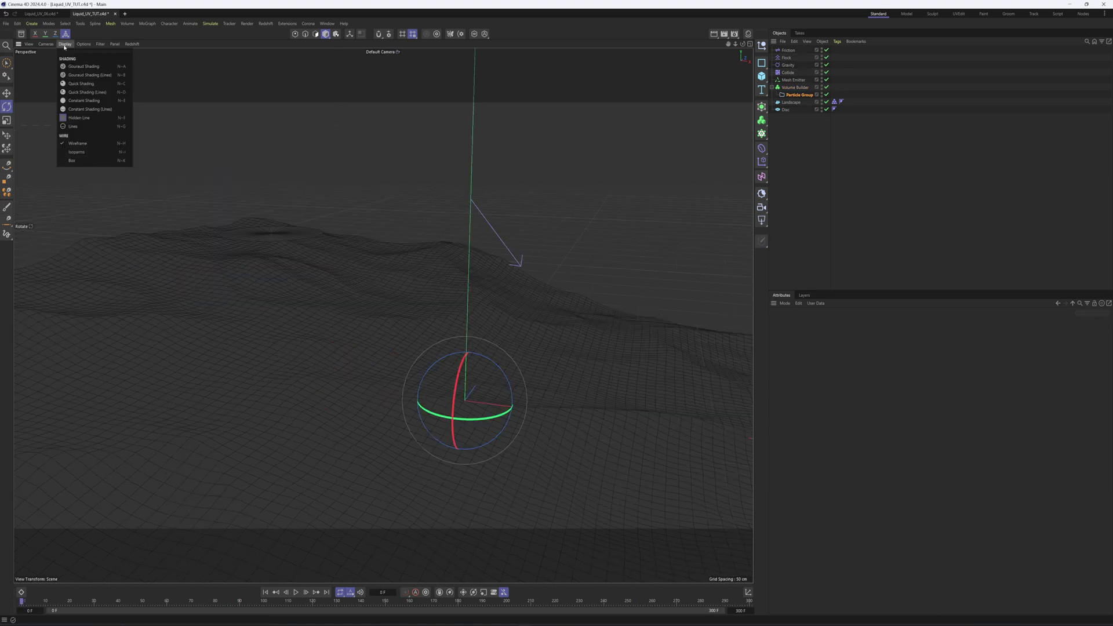
{"action": "left_click", "coordinate": [73, 84]}
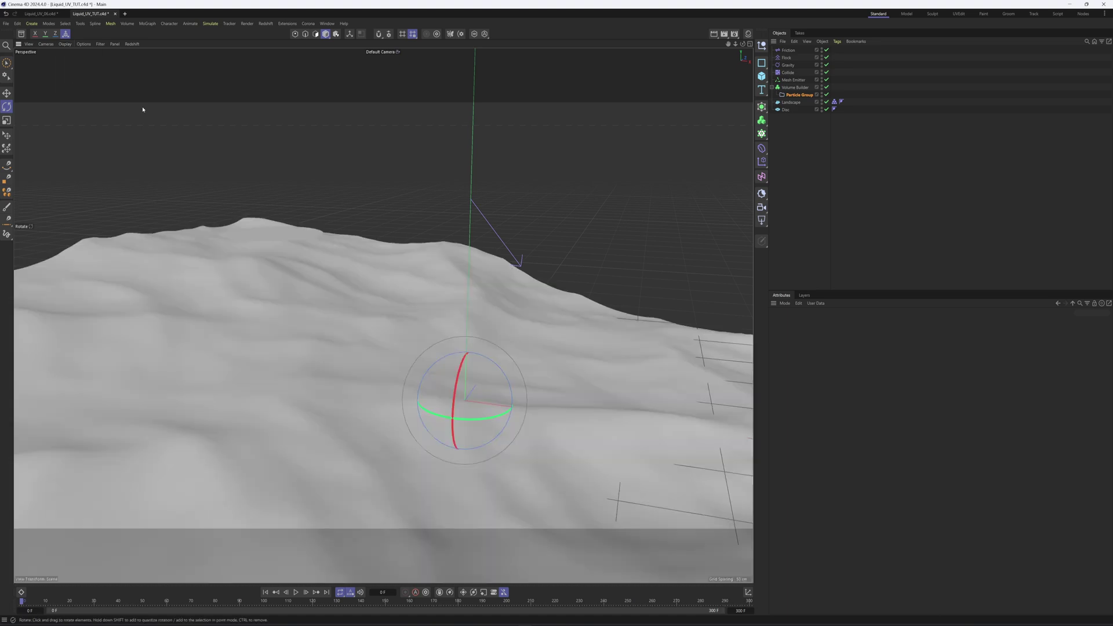
Step: Play the simulation from the start to examine the voxel volume flowing down the landscape, and stop it partway
{"action": "middle_click_drag", "start_coordinate": [425, 350], "coordinate": [404, 315], "text": "alt"}
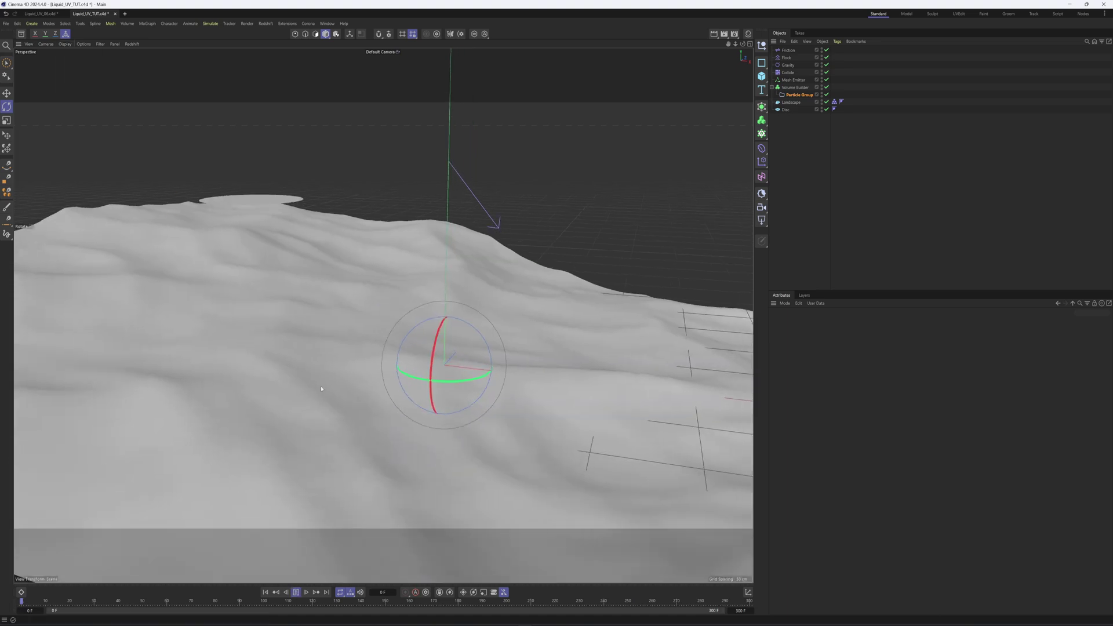
{"action": "left_click_drag", "start_coordinate": [321, 388], "coordinate": [308, 522], "text": "alt"}
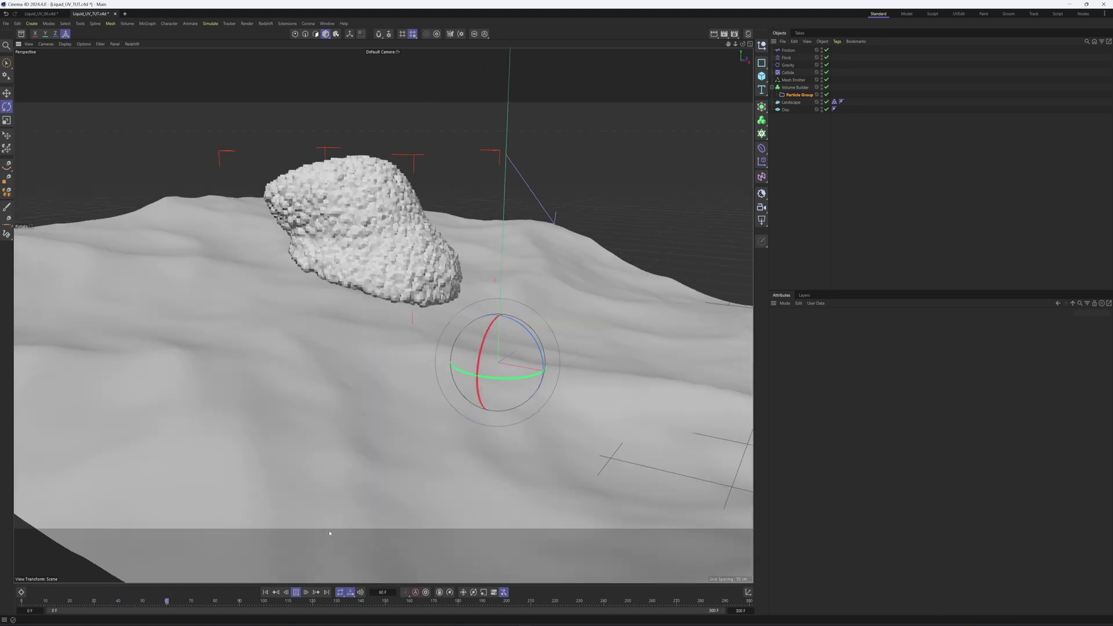
{"action": "left_click", "coordinate": [296, 592]}
Step: Add an SDF Smooth filter to the Volume Builder with a Voxel Distance of 1 and replay the simulation
{"action": "left_click", "coordinate": [796, 87]}
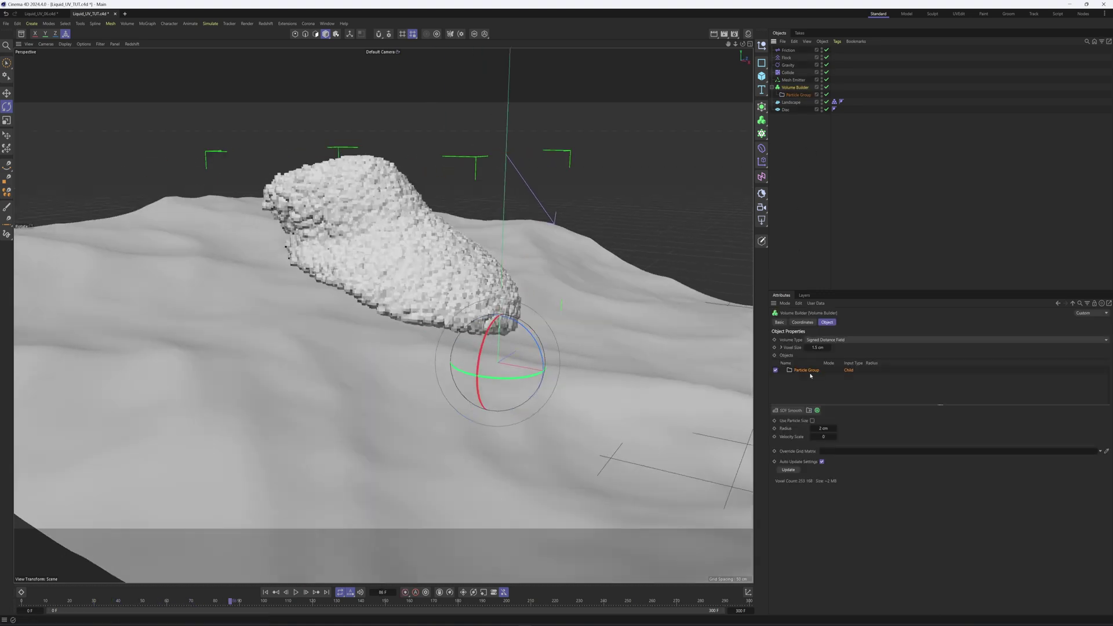
{"action": "left_click", "coordinate": [790, 410]}
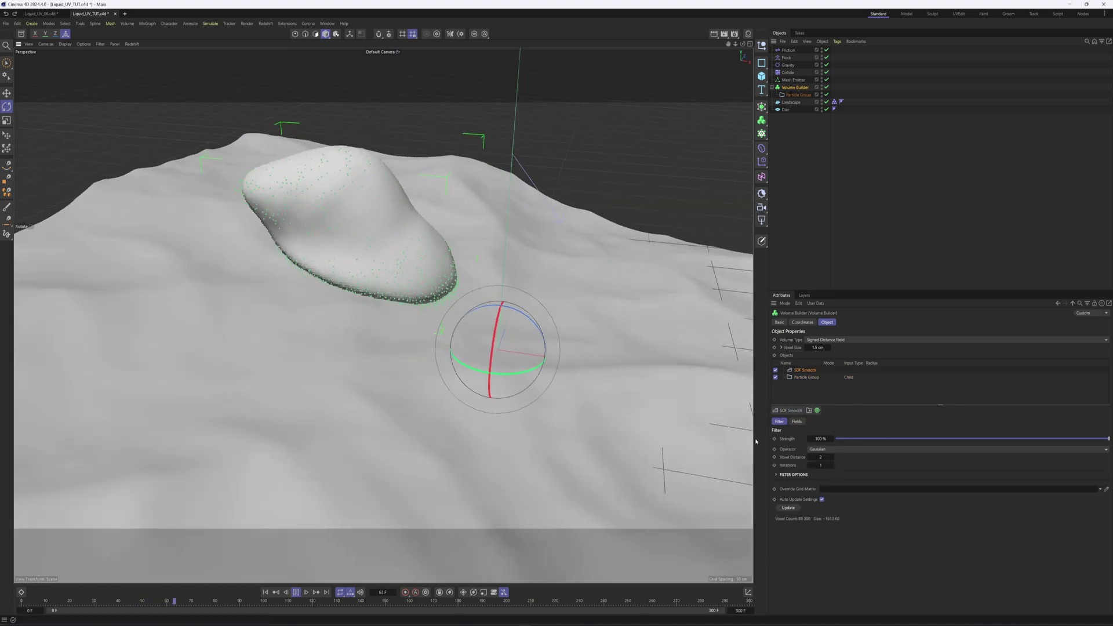
{"action": "left_click", "coordinate": [810, 458]}
{"action": "left_click_drag", "start_coordinate": [440, 258], "coordinate": [382, 281], "text": "alt"}
{"action": "key", "text": "F8"}
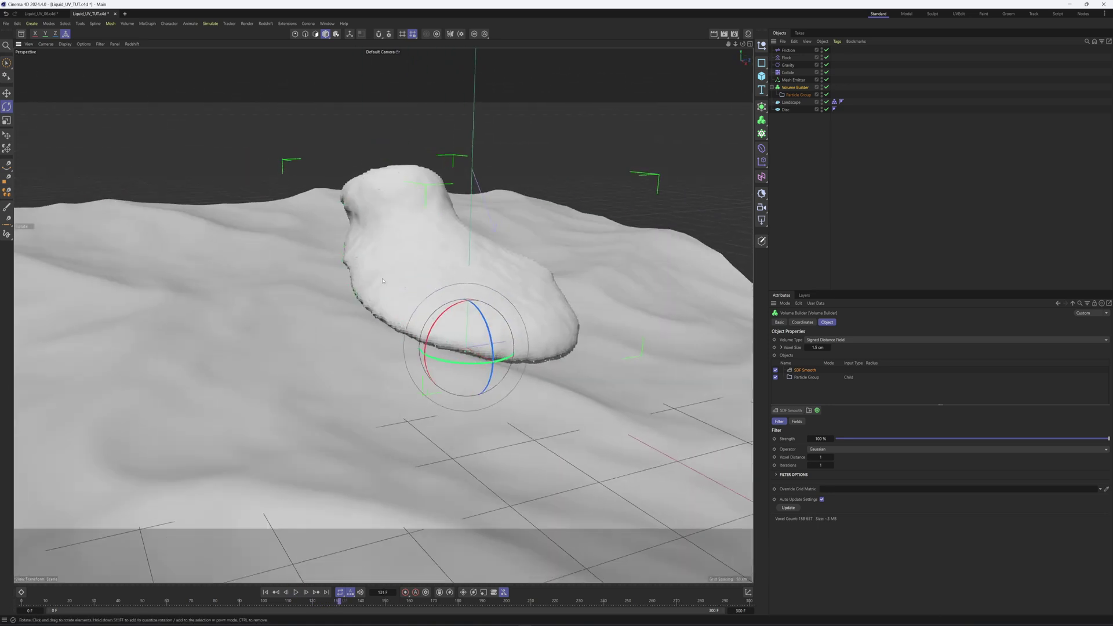
Step: Add a Volume Mesher as parent of the Volume Builder to mesh the liquid surface
{"action": "left_click", "coordinate": [766, 121]}
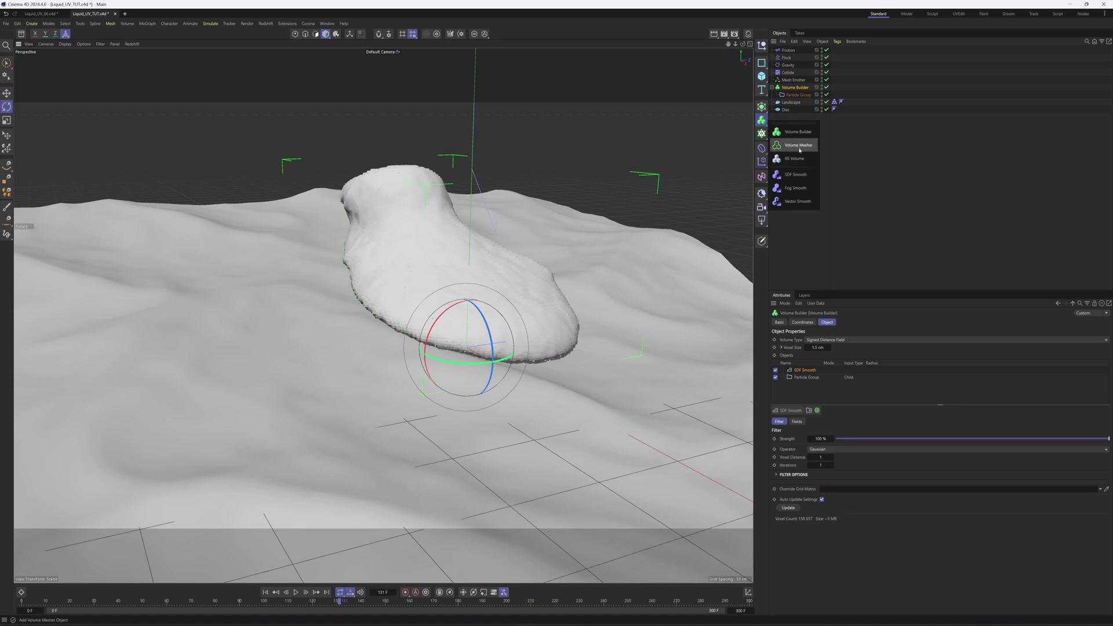
{"action": "left_click", "coordinate": [800, 149]}
{"action": "key", "text": "e"}
{"action": "left_click_drag", "start_coordinate": [417, 272], "coordinate": [365, 283], "text": "alt"}
{"action": "left_click_drag", "start_coordinate": [436, 281], "coordinate": [402, 265], "text": "alt"}
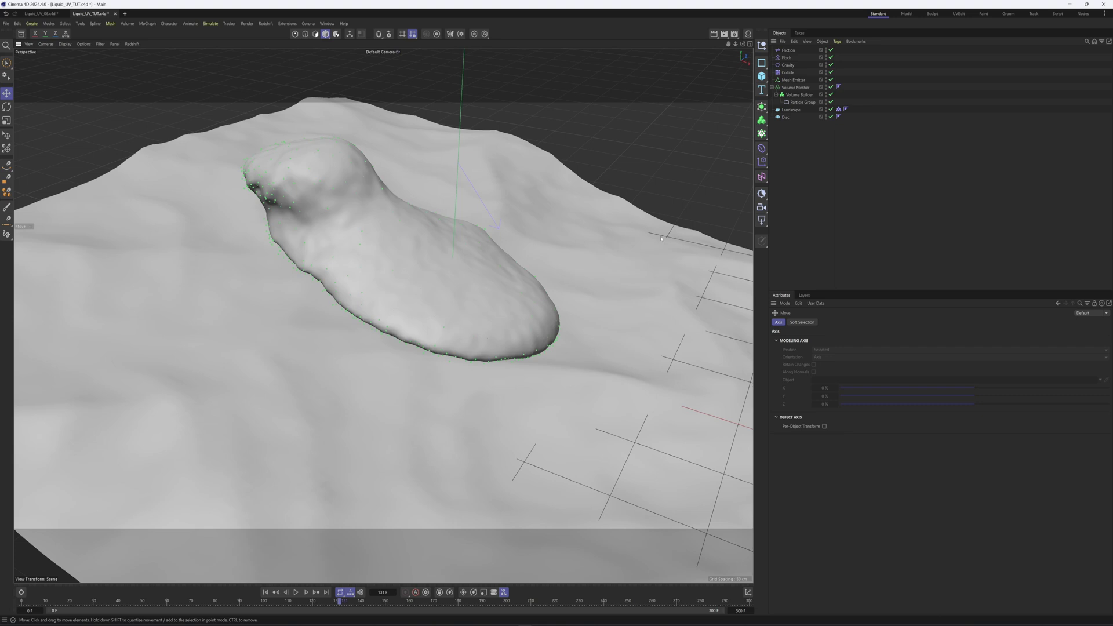
Step: Switch to the UV editing layout and replay the simulation to examine how the Volume Mesher's UVs behave over time
{"action": "left_click", "coordinate": [958, 14]}
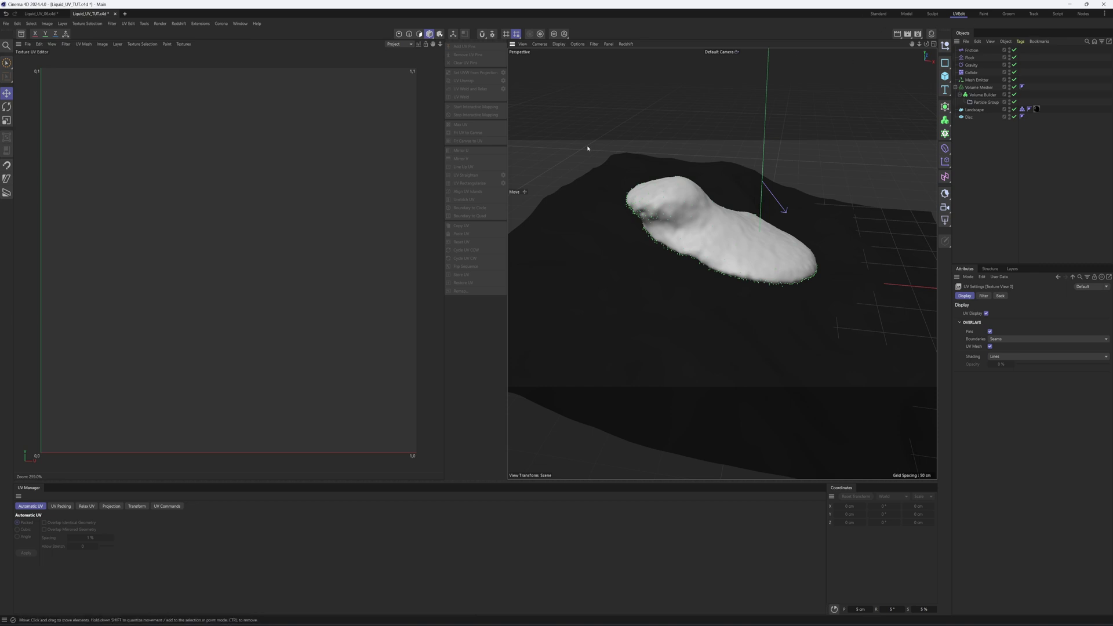
{"action": "left_click", "coordinate": [980, 87]}
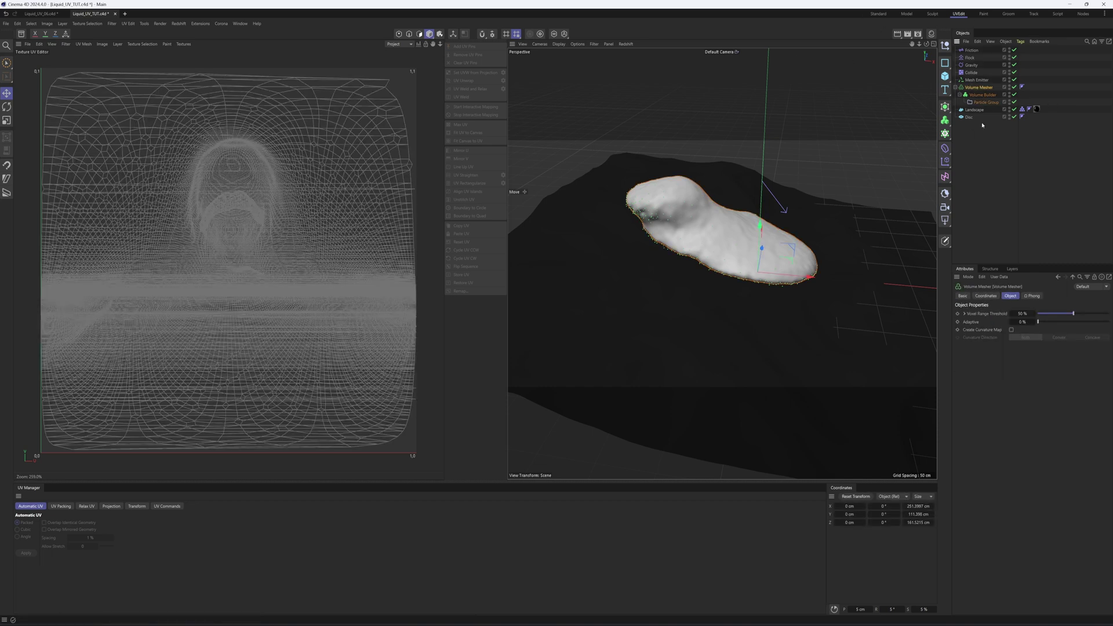
{"action": "left_click_drag", "start_coordinate": [306, 616], "coordinate": [306, 503]}
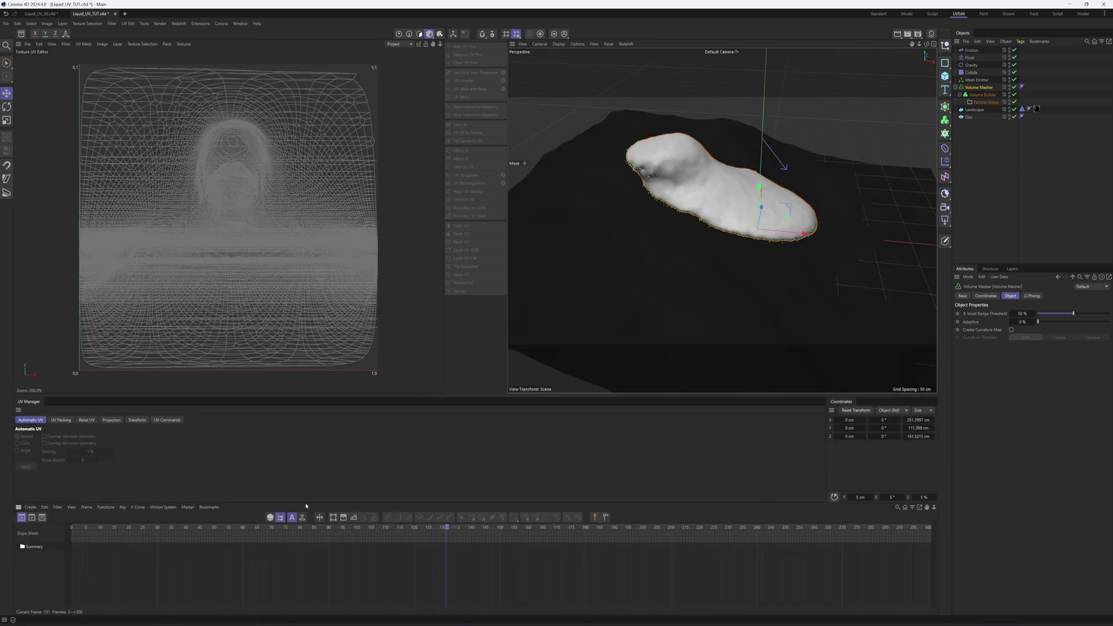
{"action": "left_click_drag", "start_coordinate": [376, 532], "coordinate": [269, 529]}
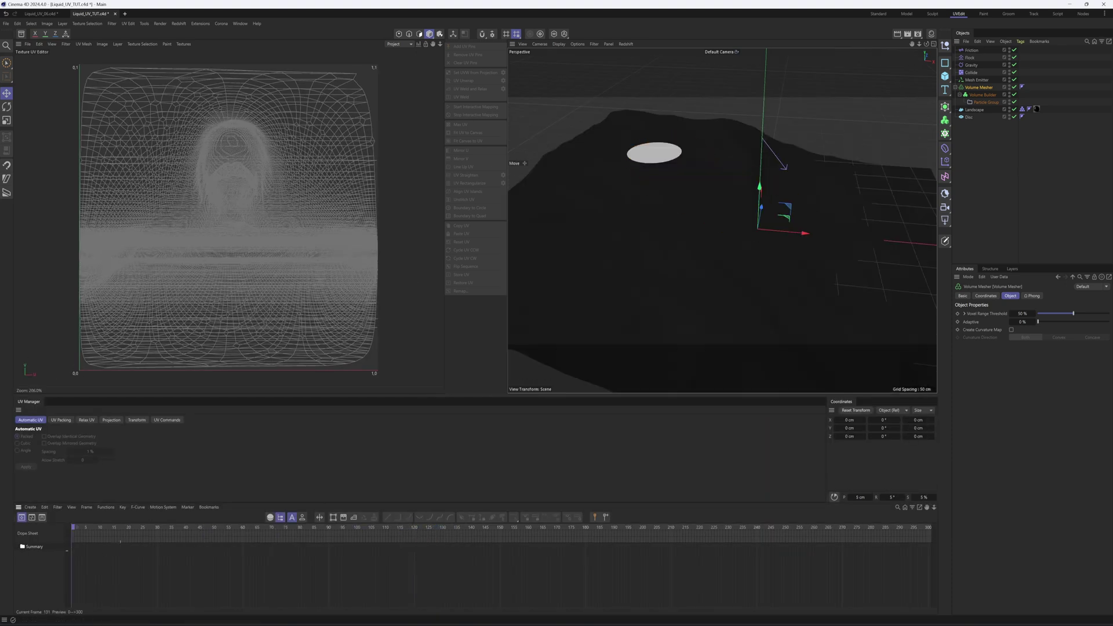
{"action": "key", "text": "space"}
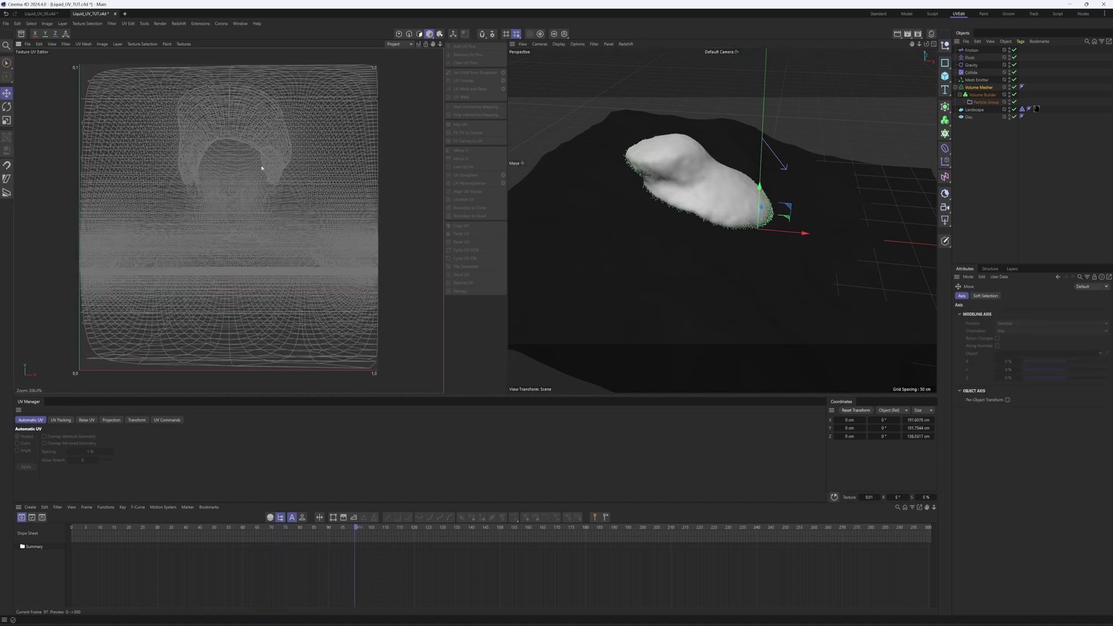
{"action": "key", "text": "9"}
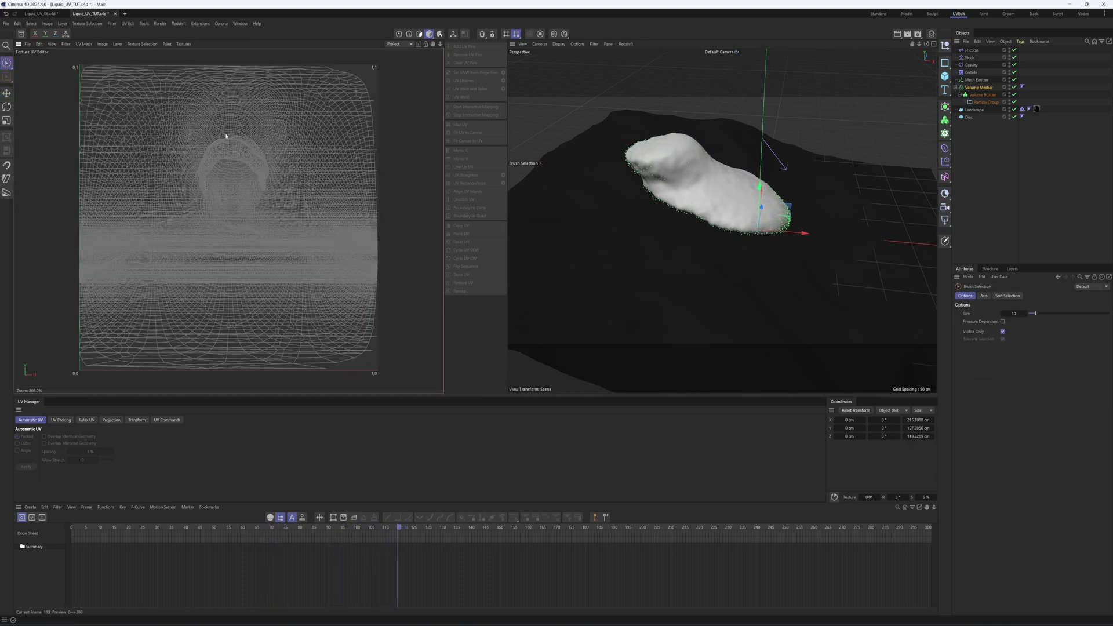
{"action": "key", "text": "e"}
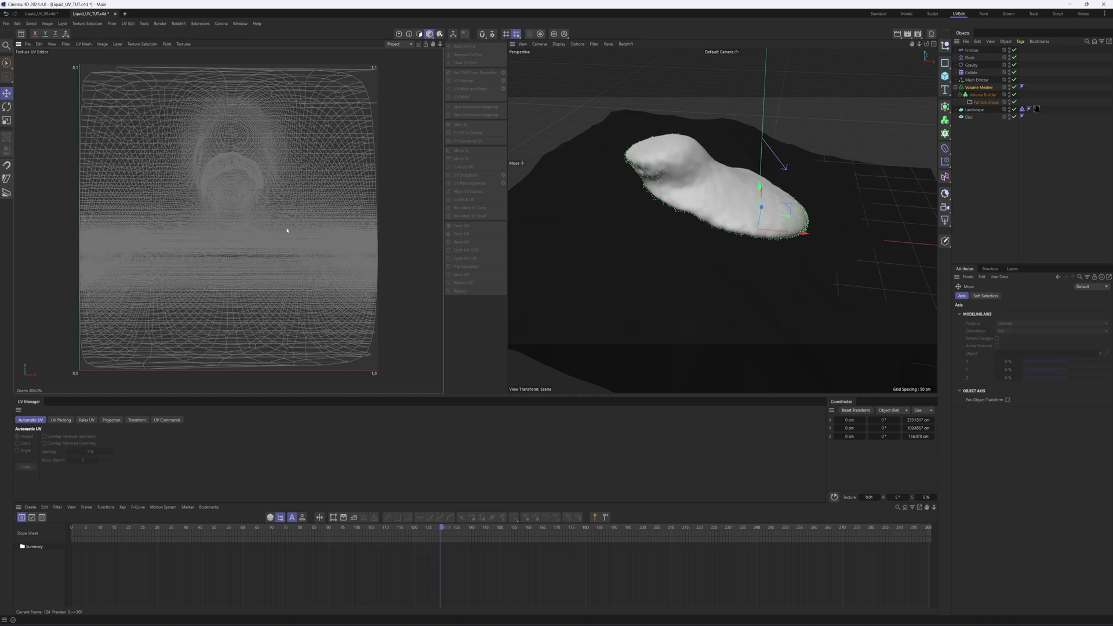
{"action": "key", "text": "9"}
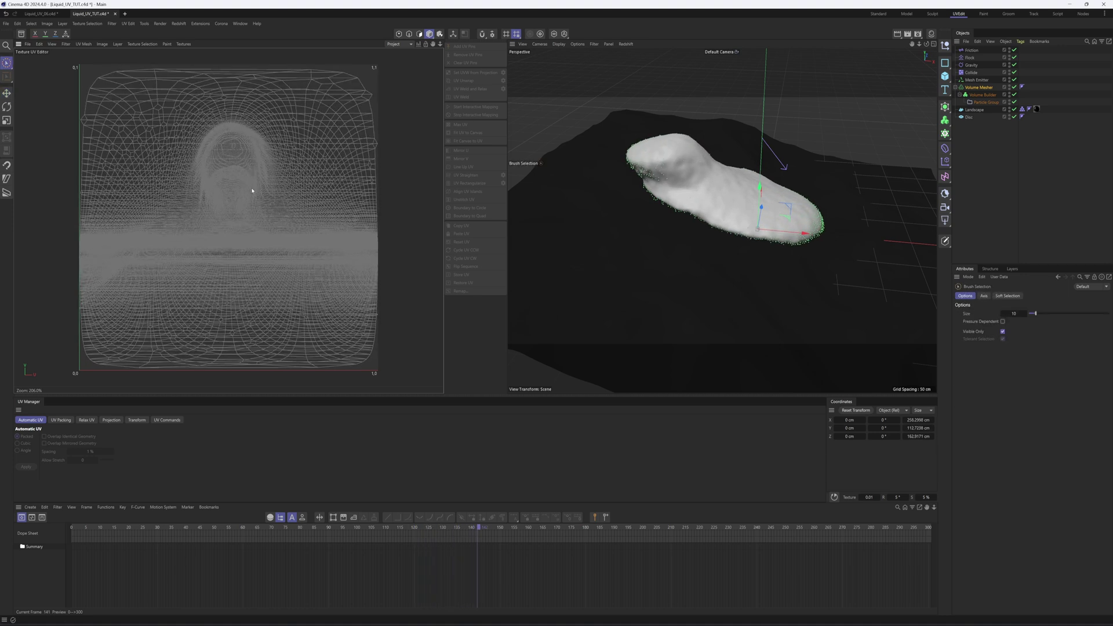
{"action": "key", "text": "e"}
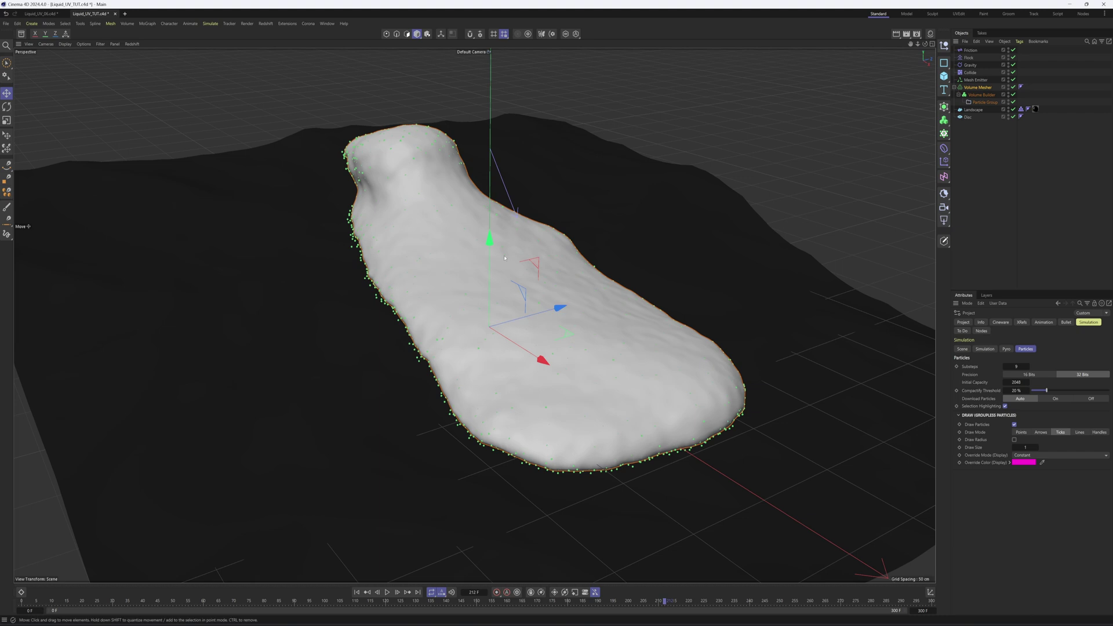
Step: Rewind to frame 0, disable the Volume Mesher and Volume Builder, and save the project
{"action": "left_click_drag", "start_coordinate": [504, 258], "coordinate": [477, 232], "text": "alt"}
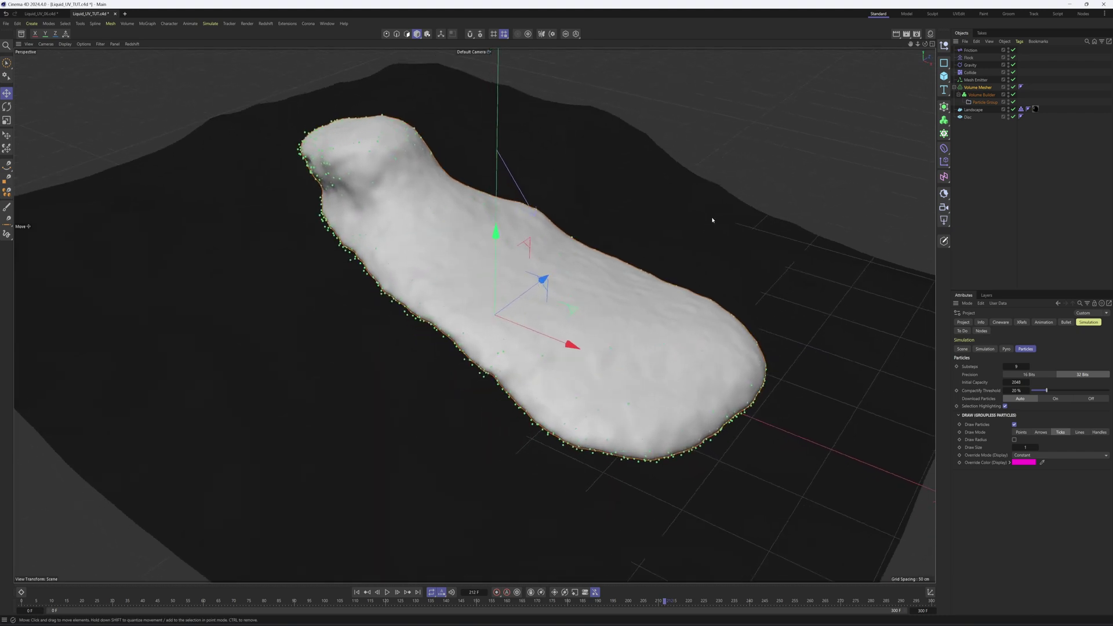
{"action": "key", "text": "shift+f"}
{"action": "left_click", "coordinate": [1013, 86]}
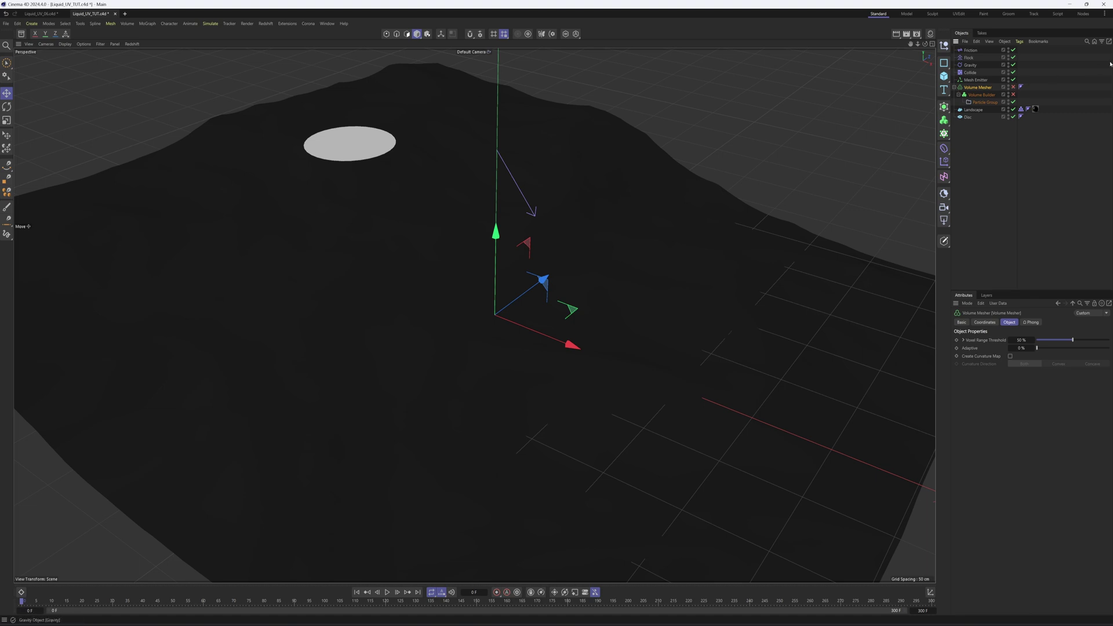
{"action": "left_click", "coordinate": [1063, 87]}
{"action": "key", "text": "ctrl+s"}
Step: Add a Shader Field to the scene and assign a Gradient shader to it
{"action": "left_click_drag", "start_coordinate": [947, 180], "coordinate": [1020, 245]}
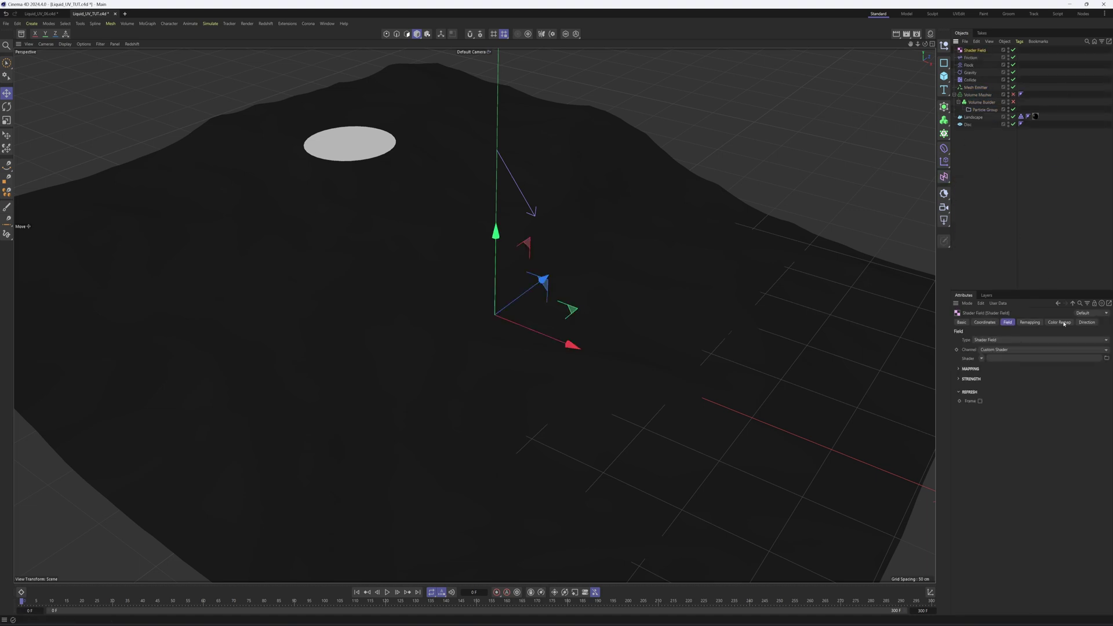
{"action": "left_click", "coordinate": [982, 359]}
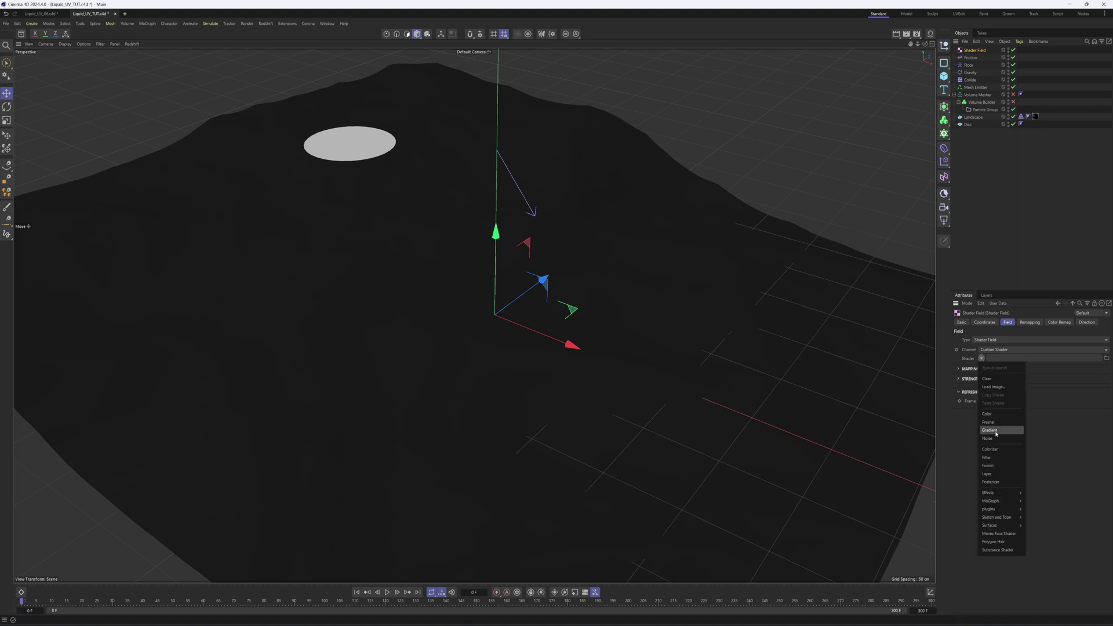
{"action": "left_click", "coordinate": [987, 435]}
Step: Set the interpolation of the Shader Field's gradient to Linear
{"action": "left_click", "coordinate": [985, 378]}
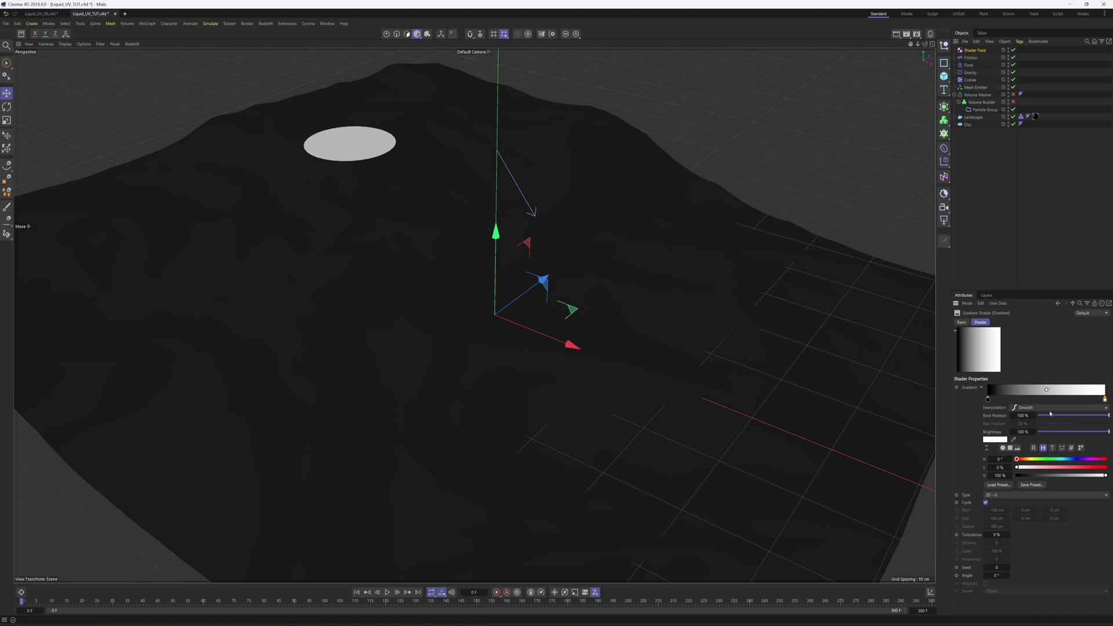
{"action": "left_click", "coordinate": [1032, 408]}
{"action": "left_click", "coordinate": [987, 399]}
{"action": "left_click", "coordinate": [988, 399]}
{"action": "left_click", "coordinate": [1032, 408]}
{"action": "left_click", "coordinate": [1034, 442]}
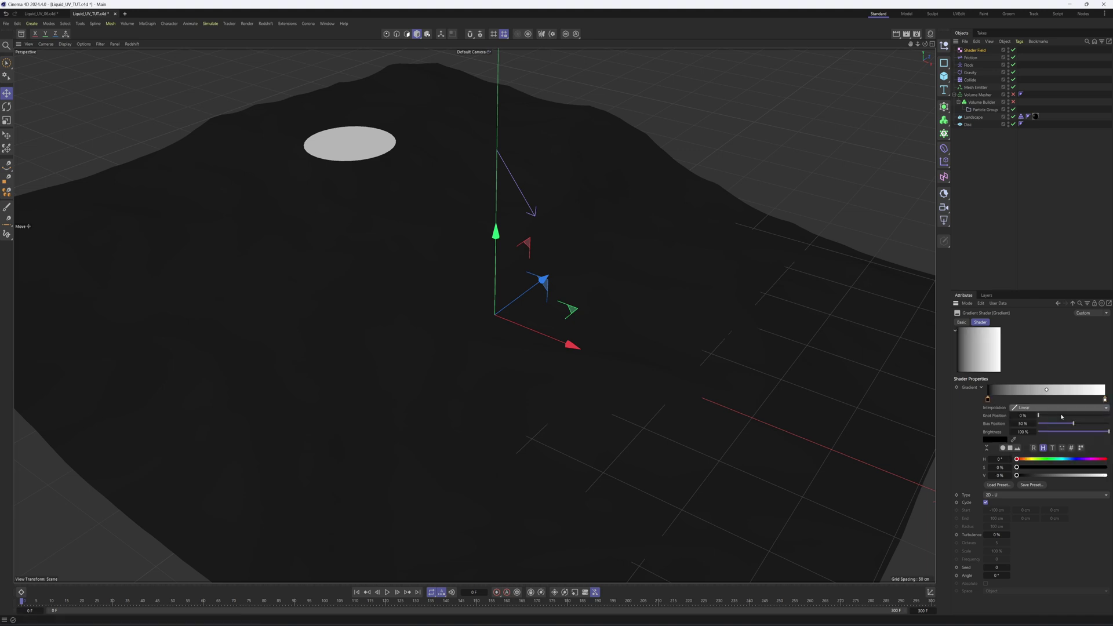
Step: Change the gradient's white end knot to pure green, RGB 0, 255, 0
{"action": "left_click", "coordinate": [1104, 399]}
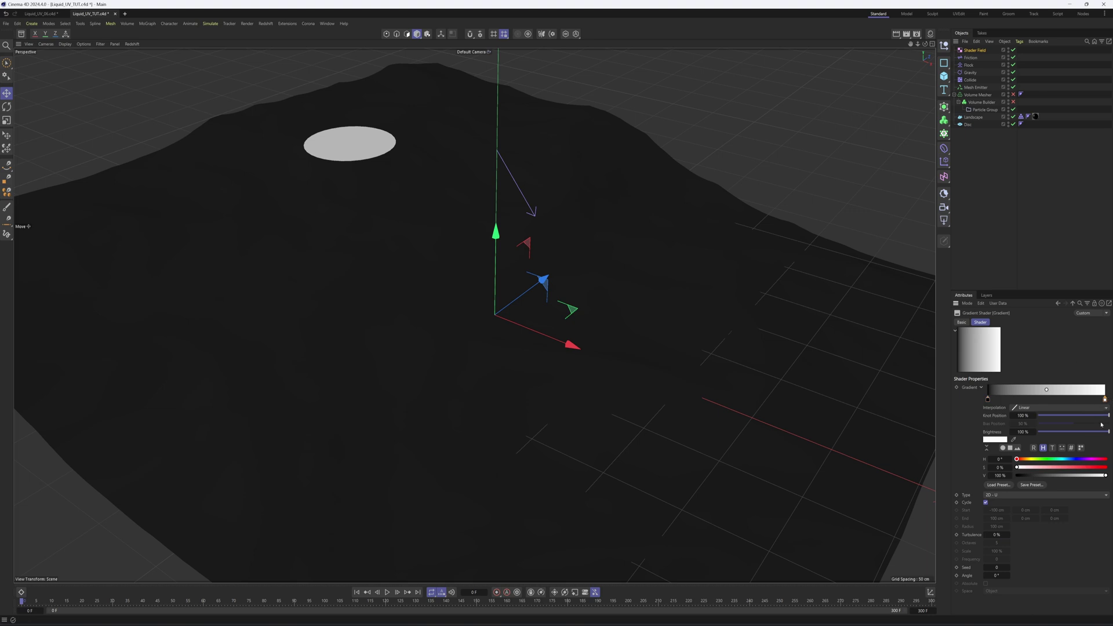
{"action": "left_click", "coordinate": [1035, 448]}
{"action": "left_click_drag", "start_coordinate": [1104, 459], "coordinate": [1015, 460]}
{"action": "left_click_drag", "start_coordinate": [1106, 468], "coordinate": [957, 468]}
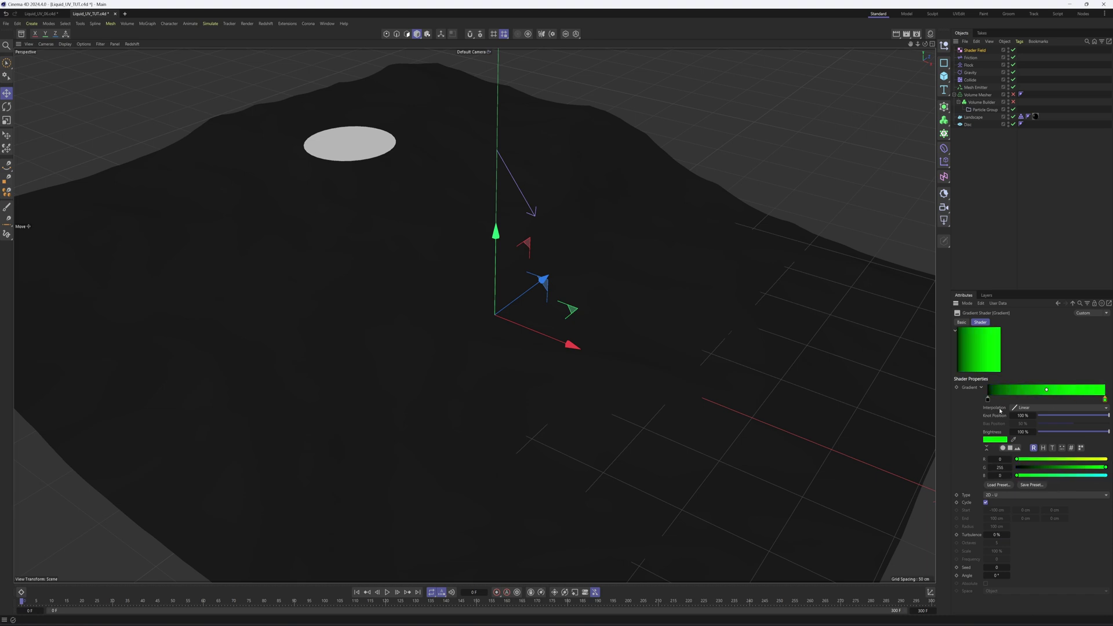
Step: Duplicate the Shader Field with the green gradient and place the copy directly below the original
{"action": "left_click", "coordinate": [976, 51]}
{"action": "key", "text": "ctrl+v"}
{"action": "left_click_drag", "start_coordinate": [978, 61], "coordinate": [977, 61]}
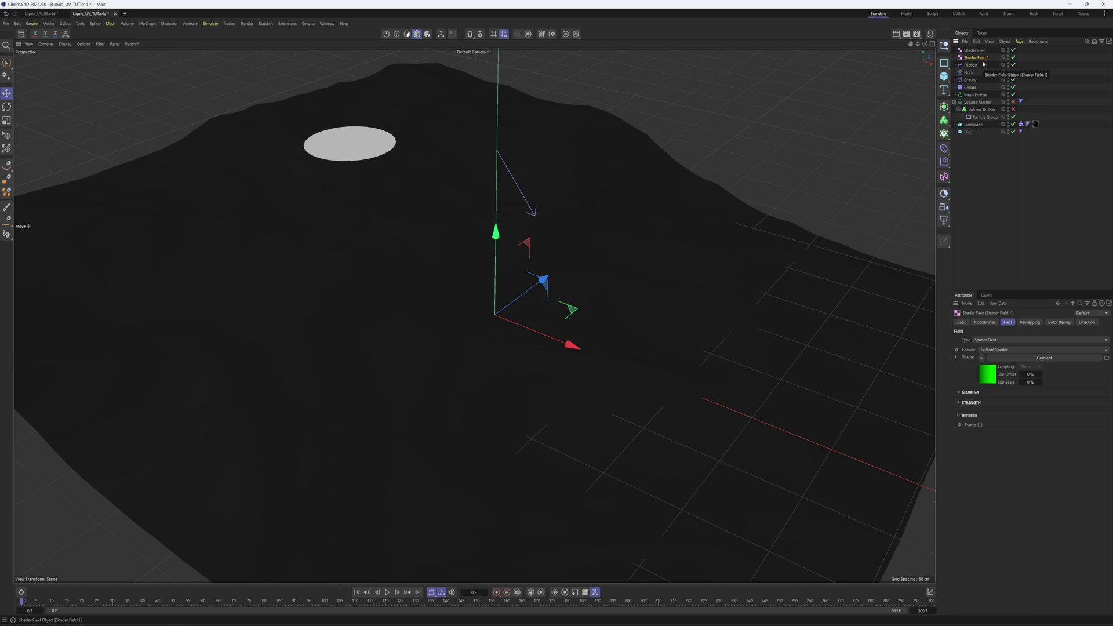
Step: In the duplicated Shader Field's gradient, change the green end knot to pure red and set the type to 2D - V
{"action": "left_click", "coordinate": [991, 379]}
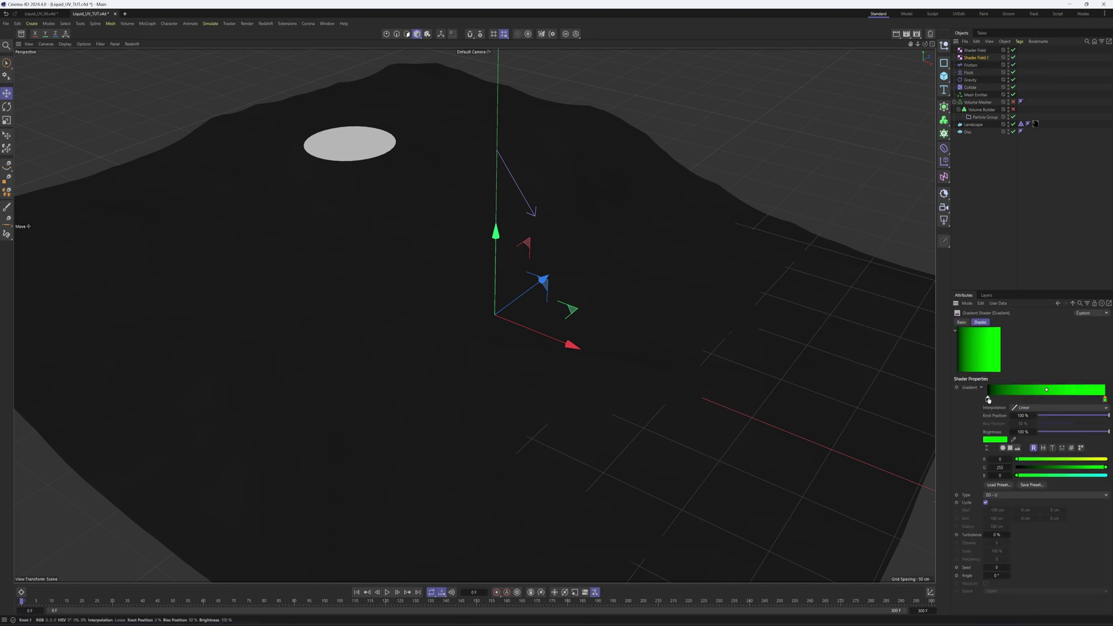
{"action": "left_click_drag", "start_coordinate": [1036, 460], "coordinate": [1001, 475]}
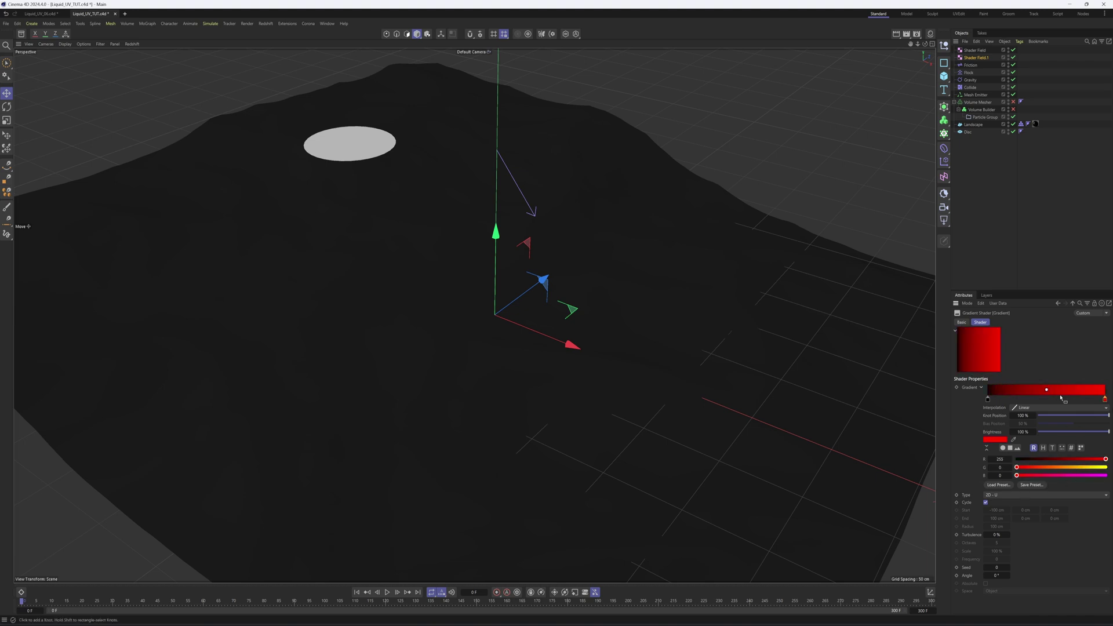
{"action": "left_click", "coordinate": [1017, 496]}
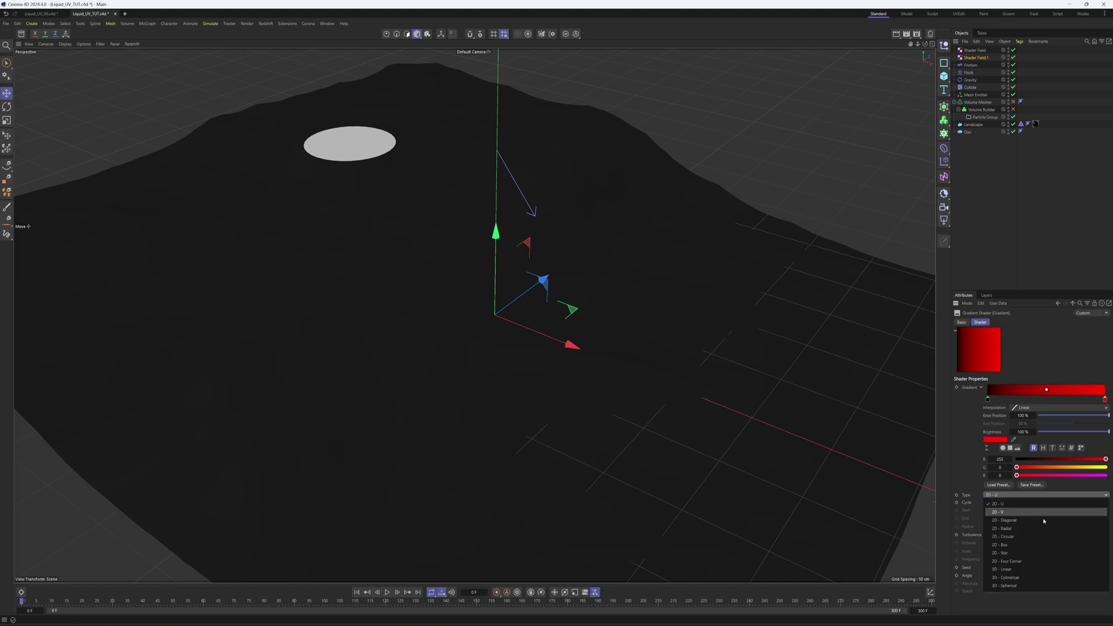
{"action": "left_click", "coordinate": [998, 512]}
{"action": "left_click", "coordinate": [1020, 216]}
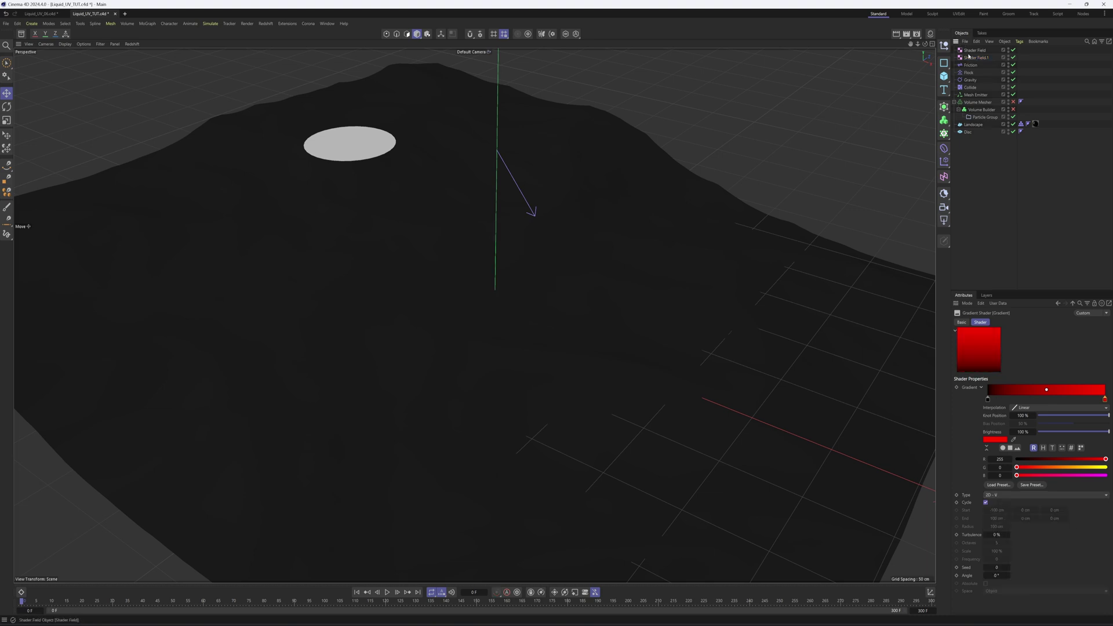
{"action": "left_click", "coordinate": [973, 57]}
{"action": "left_click", "coordinate": [972, 51]}
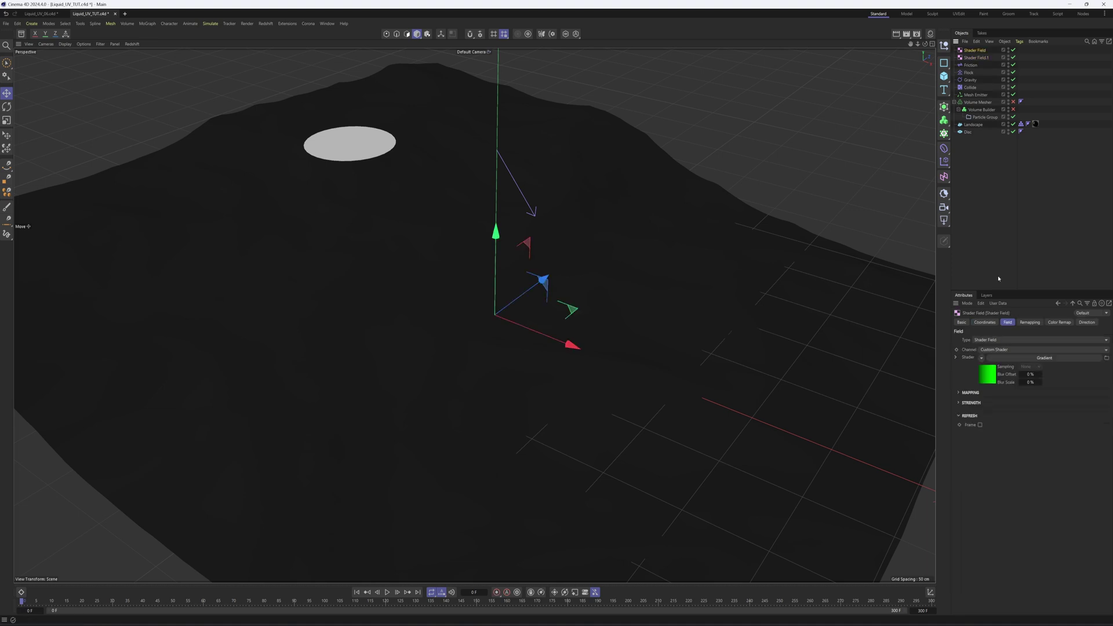
{"action": "left_click", "coordinate": [993, 97]}
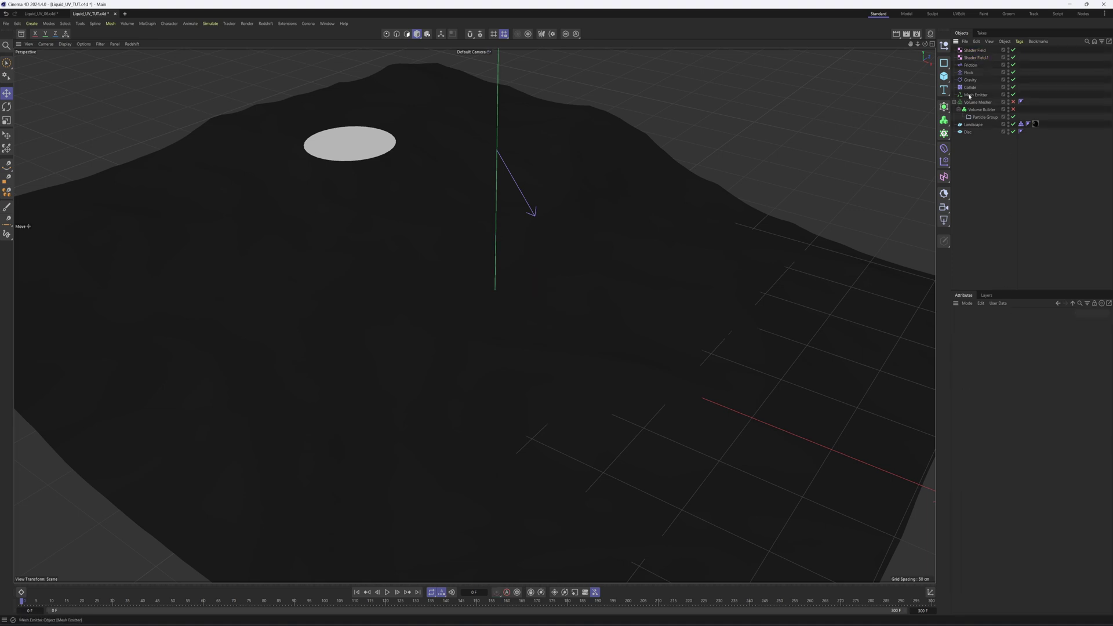
Step: Add a Vertex Color tag to the Disc and drive its colors with both Shader Fields
{"action": "left_click", "coordinate": [966, 133]}
{"action": "right_click", "coordinate": [967, 133]}
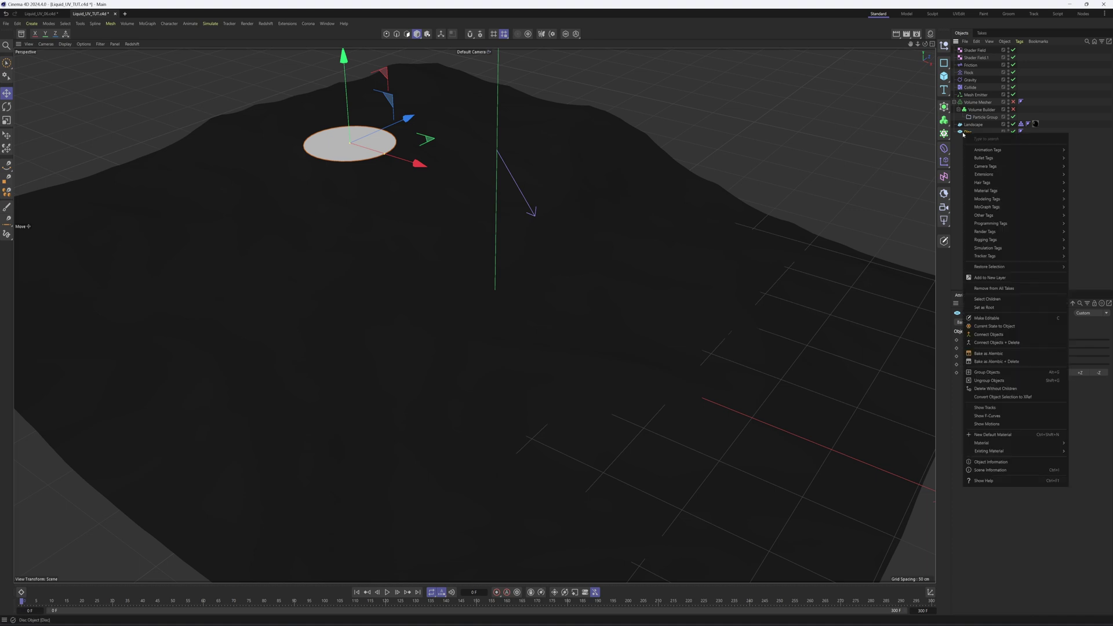
{"action": "mouse_move", "coordinate": [1002, 249]}
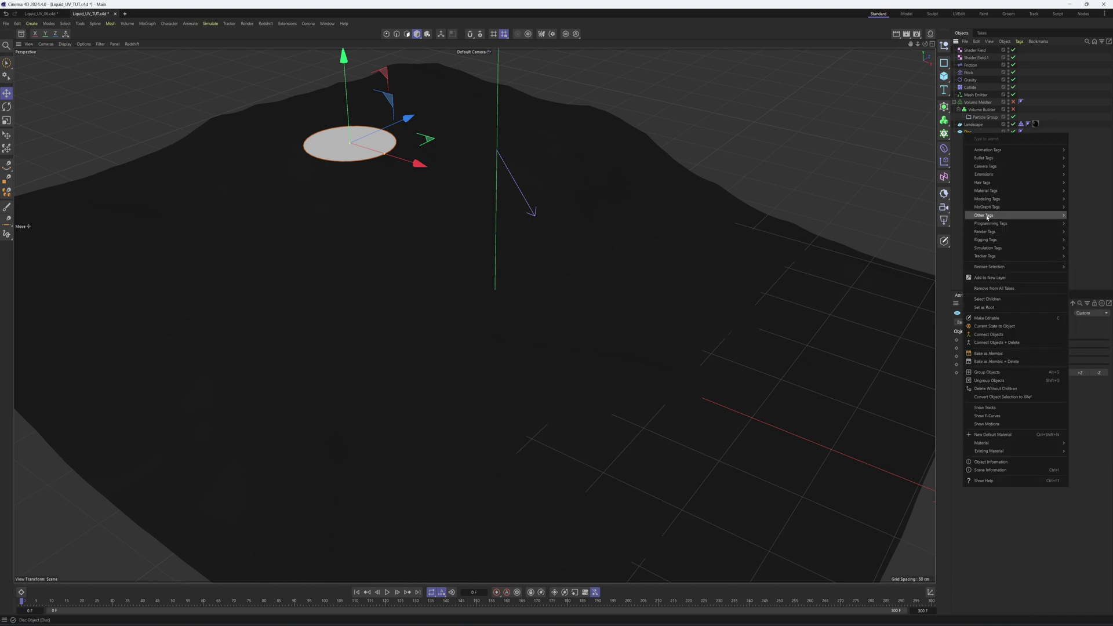
{"action": "mouse_move", "coordinate": [986, 217]}
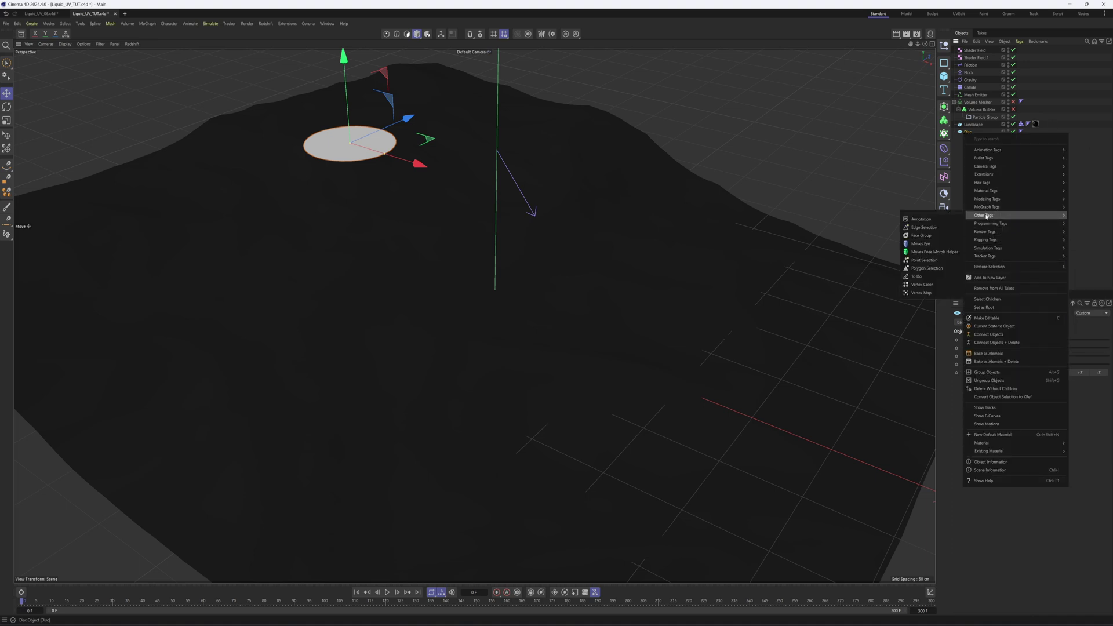
{"action": "left_click", "coordinate": [921, 285]}
{"action": "mouse_move", "coordinate": [974, 402]}
{"action": "left_mouse_down"}
{"action": "mouse_move", "coordinate": [976, 430]}
{"action": "mouse_move", "coordinate": [987, 408]}
{"action": "left_mouse_up"}
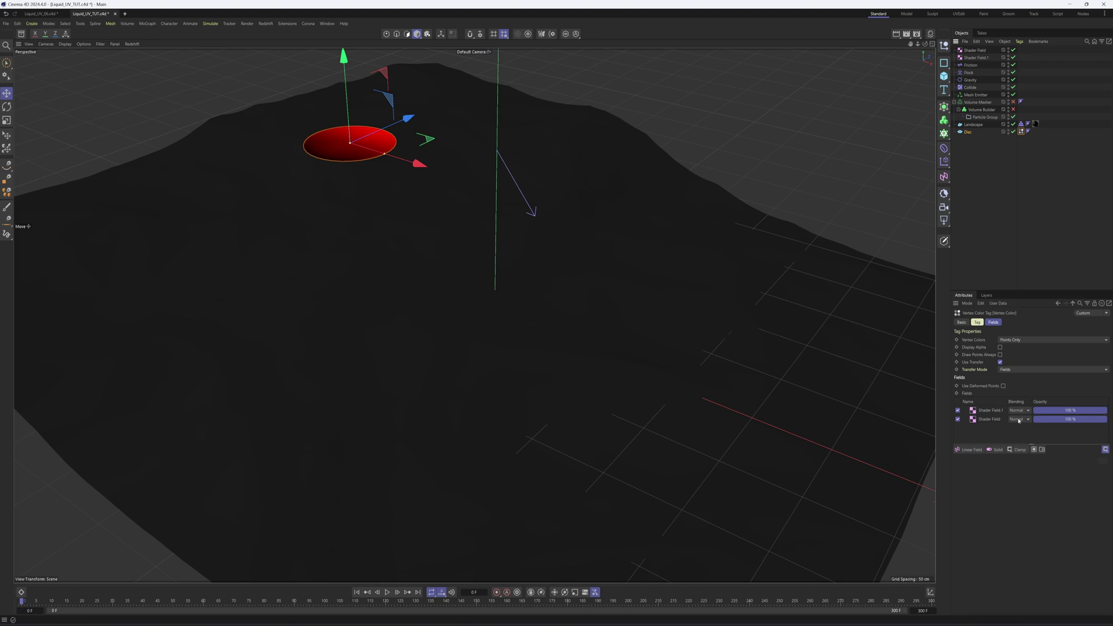
Step: Set the blending of the duplicated Shader Field to Add in the Disc's Vertex Color tag
{"action": "left_click", "coordinate": [1017, 412]}
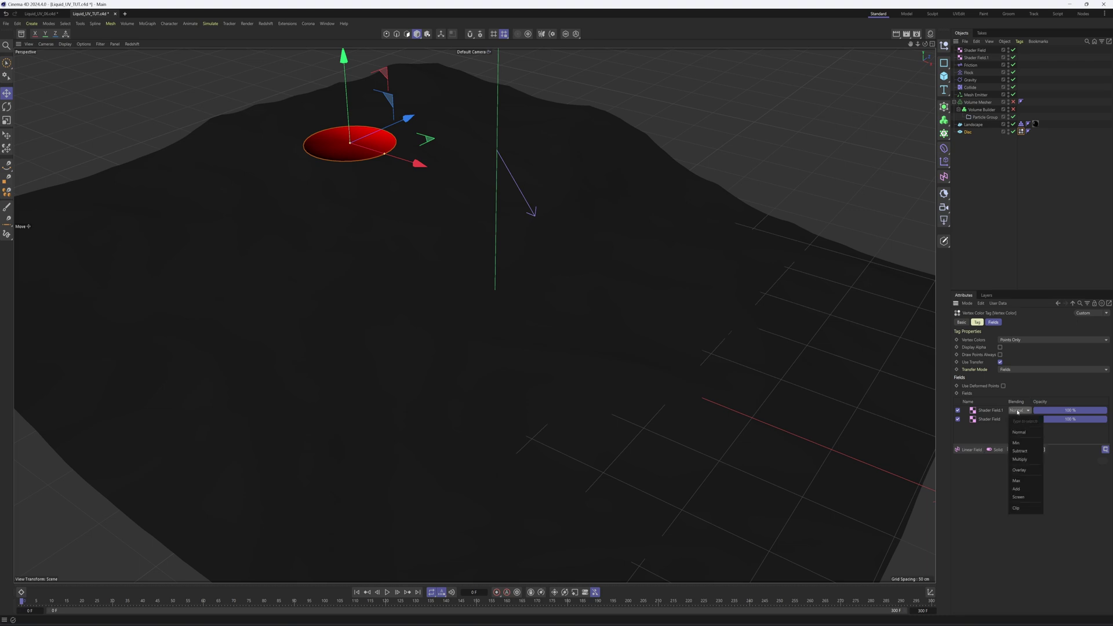
{"action": "left_click", "coordinate": [1019, 495]}
{"action": "left_click_drag", "start_coordinate": [340, 125], "coordinate": [539, 267], "text": "alt"}
Step: Preview the combined colors on a temporary plane carrying a copy of the Disc's Vertex Color tag, and delete the plane
{"action": "scroll", "coordinate": [546, 264], "scroll_direction": "up", "scroll_amount": 3}
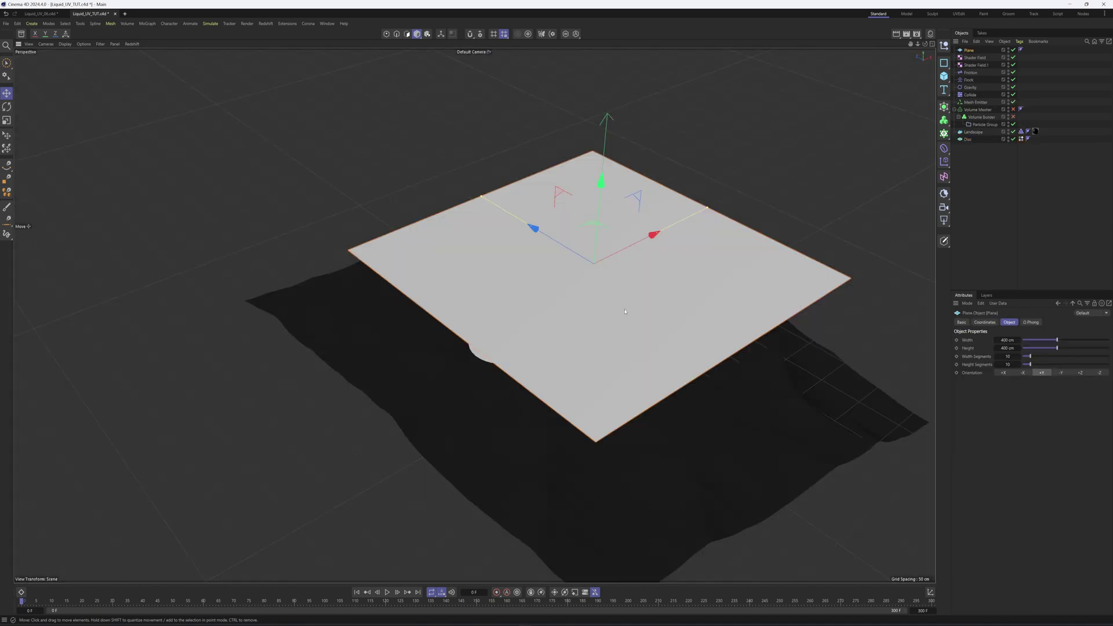
{"action": "scroll", "coordinate": [571, 253], "scroll_direction": "up", "scroll_amount": 3}
{"action": "scroll", "coordinate": [638, 232], "scroll_direction": "up", "scroll_amount": 2}
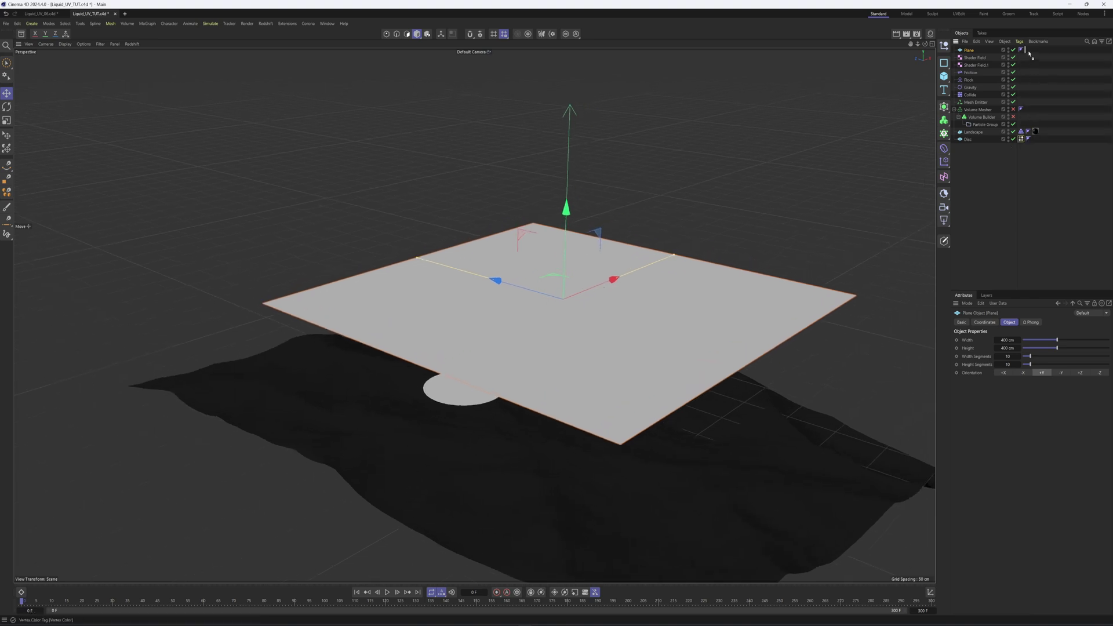
{"action": "left_click_drag", "start_coordinate": [1031, 53], "coordinate": [1030, 51], "text": "ctrl"}
{"action": "left_click_drag", "start_coordinate": [579, 289], "coordinate": [527, 286], "text": "alt"}
{"action": "right_click_drag", "start_coordinate": [527, 285], "coordinate": [570, 278], "text": "alt"}
{"action": "left_click_drag", "start_coordinate": [556, 307], "coordinate": [577, 400], "text": "alt"}
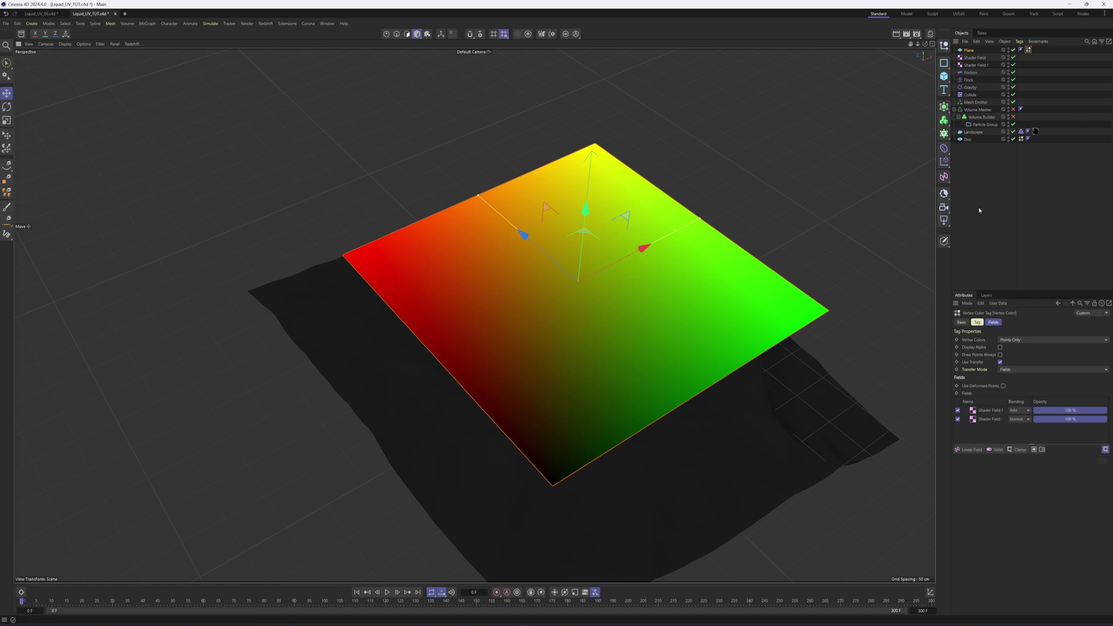
{"action": "key", "text": "Delete"}
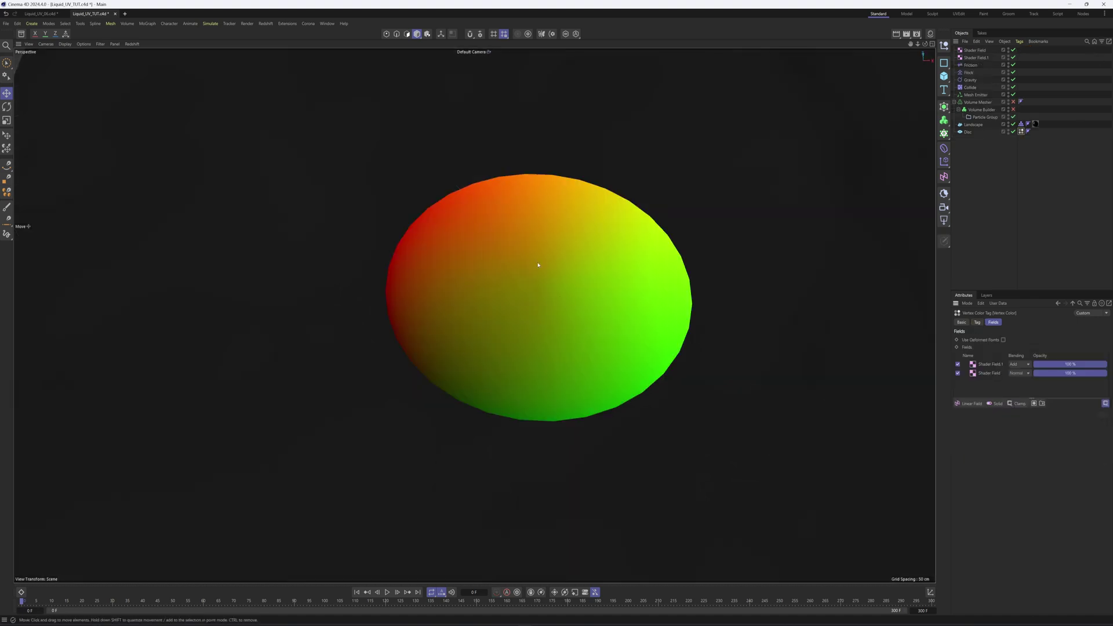
Step: Rename the Disc's Vertex Color tag as Vertex UV
{"action": "left_click_drag", "start_coordinate": [535, 290], "coordinate": [528, 300], "text": "alt"}
{"action": "left_click", "coordinate": [961, 323]}
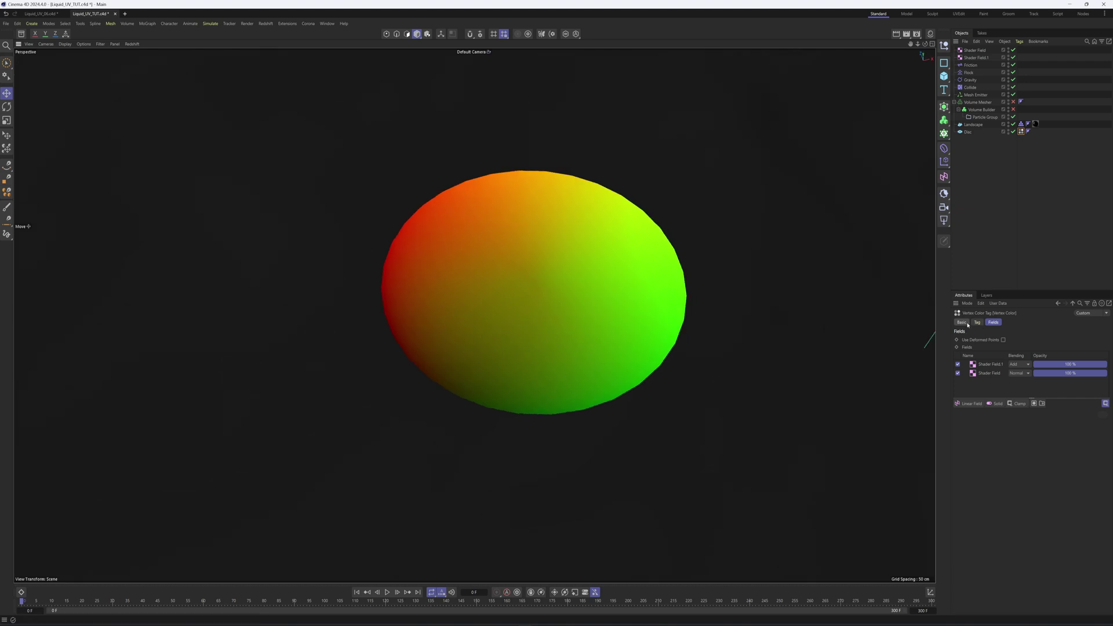
{"action": "left_click", "coordinate": [1016, 351]}
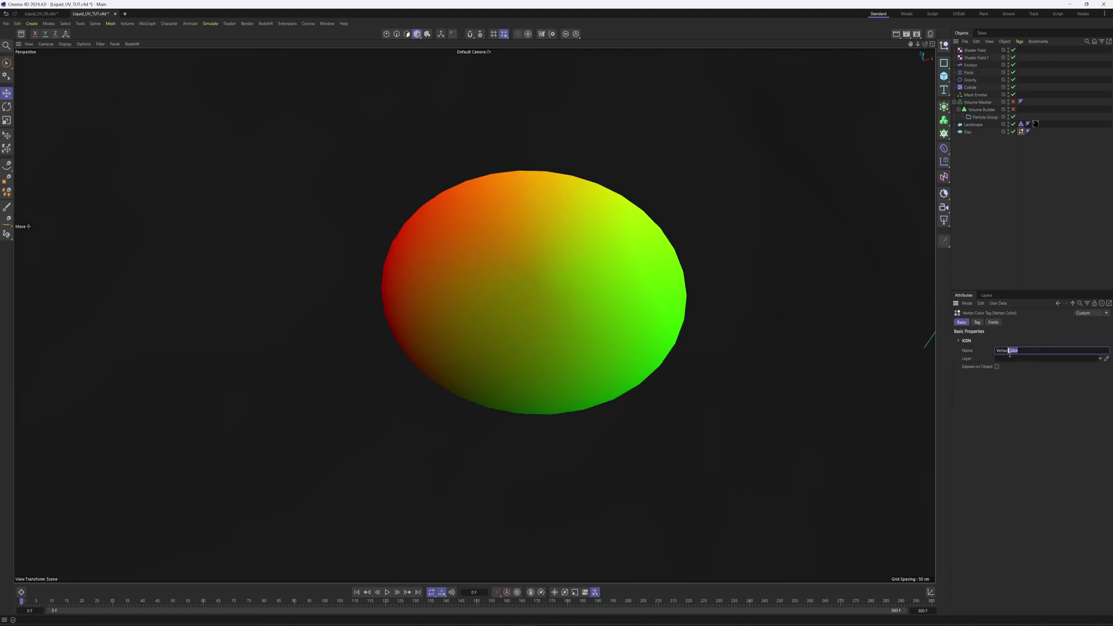
{"action": "key", "text": "Return"}
{"action": "left_click", "coordinate": [1071, 214]}
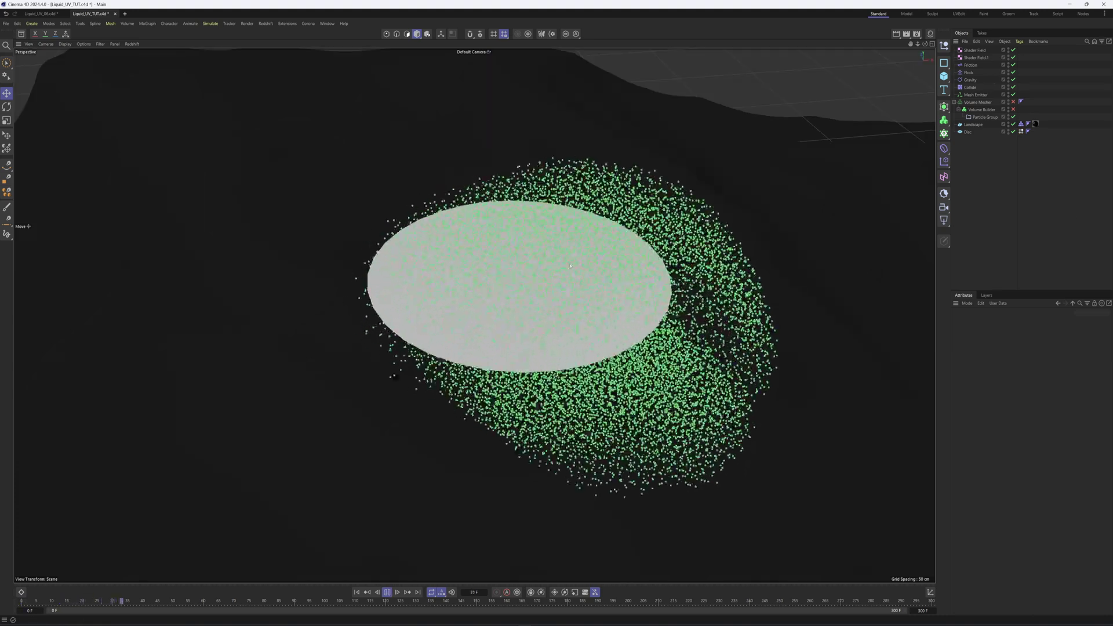
Step: Play the simulation to compare the emitted particles' colors with the Disc's vertex colors, and rewind to the first frame
{"action": "left_click_drag", "start_coordinate": [570, 266], "coordinate": [583, 316], "text": "alt"}
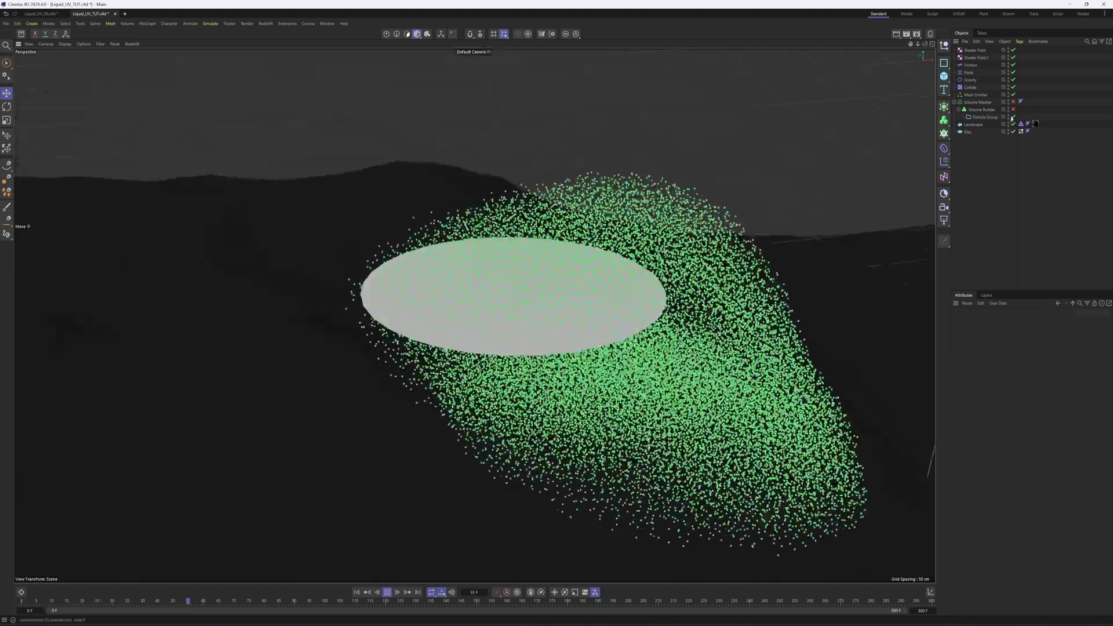
{"action": "left_click", "coordinate": [1020, 132]}
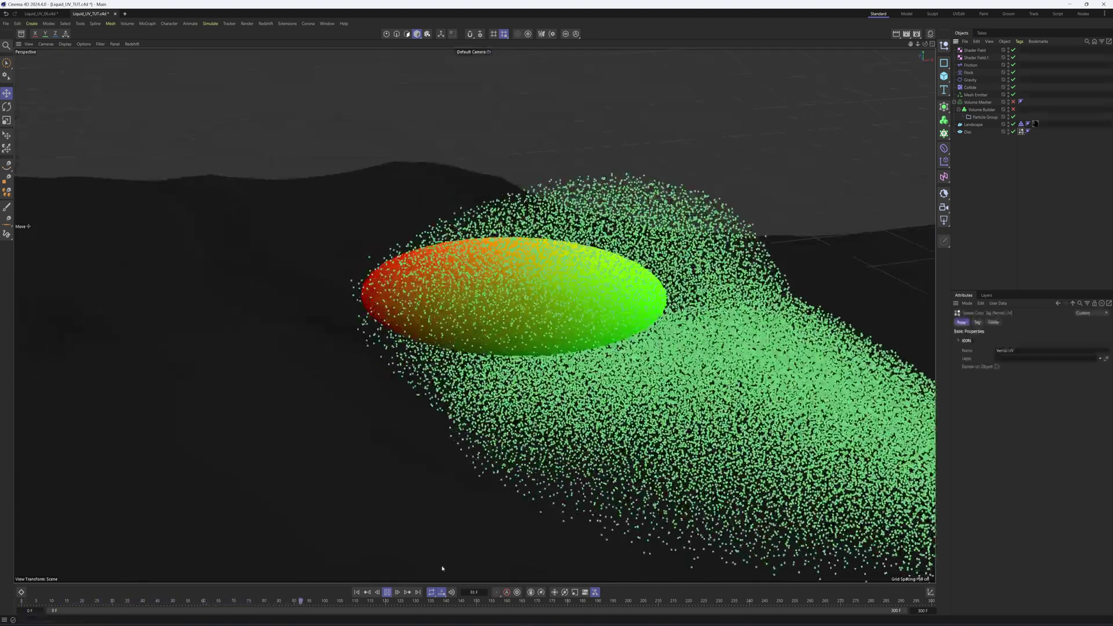
{"action": "left_click", "coordinate": [387, 592]}
{"action": "left_click", "coordinate": [357, 592]}
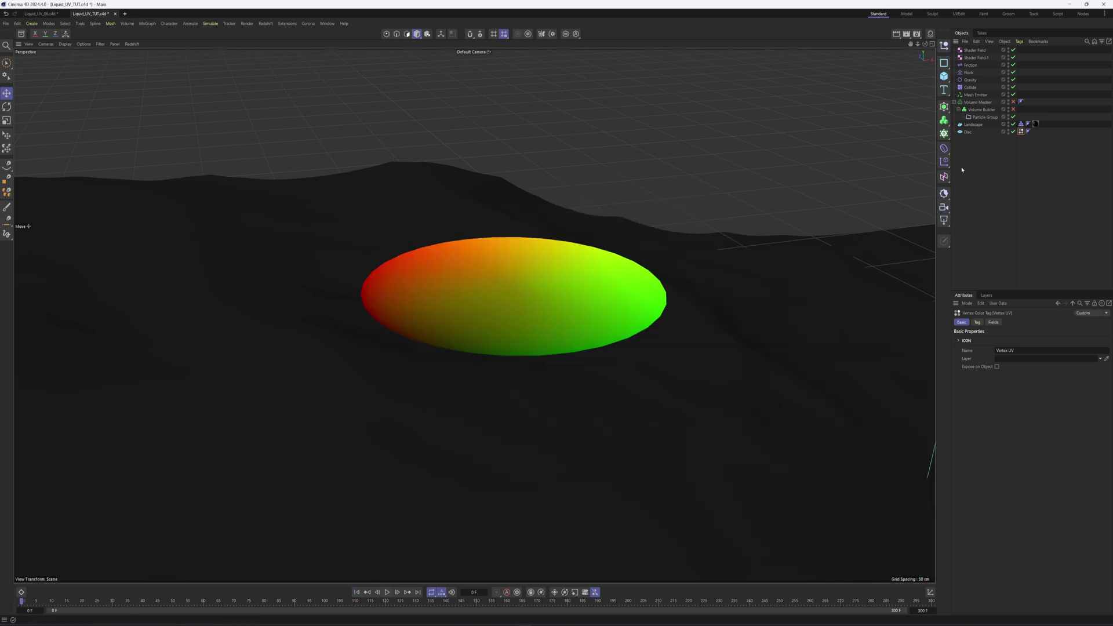
Step: Assign the Disc's Vertex UV tag as the Color Map in the Mesh Emitter's property maps
{"action": "left_click", "coordinate": [976, 95]}
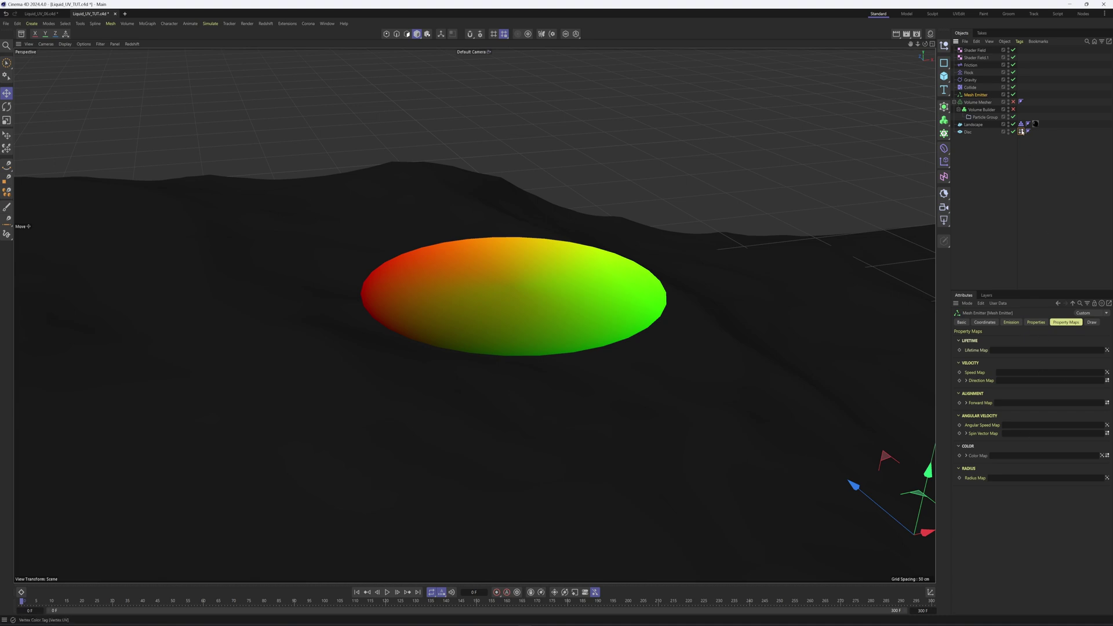
{"action": "left_click_drag", "start_coordinate": [1007, 459], "coordinate": [994, 457]}
{"action": "left_click", "coordinate": [993, 232]}
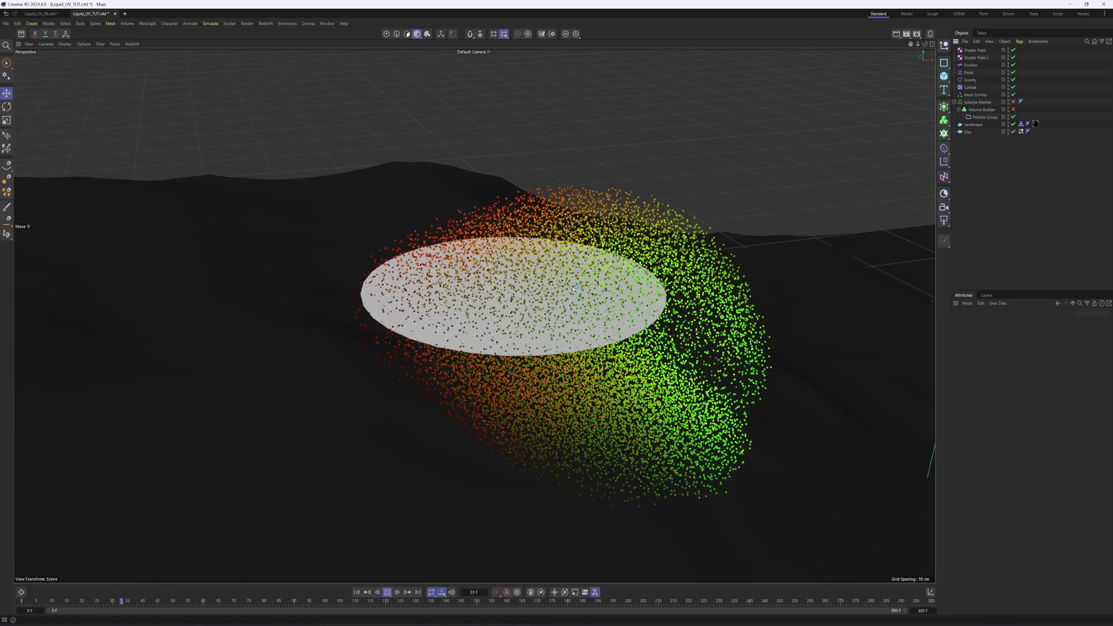
Step: Play the simulation and examine how the particles carry the emitter's mapped colors down the landscape
{"action": "left_click_drag", "start_coordinate": [633, 303], "coordinate": [563, 314], "text": "alt"}
{"action": "scroll", "coordinate": [566, 313], "scroll_direction": "down", "scroll_amount": 8}
{"action": "left_click_drag", "start_coordinate": [512, 406], "coordinate": [622, 472], "text": "alt"}
{"action": "scroll", "coordinate": [438, 386], "scroll_direction": "up", "scroll_amount": 5}
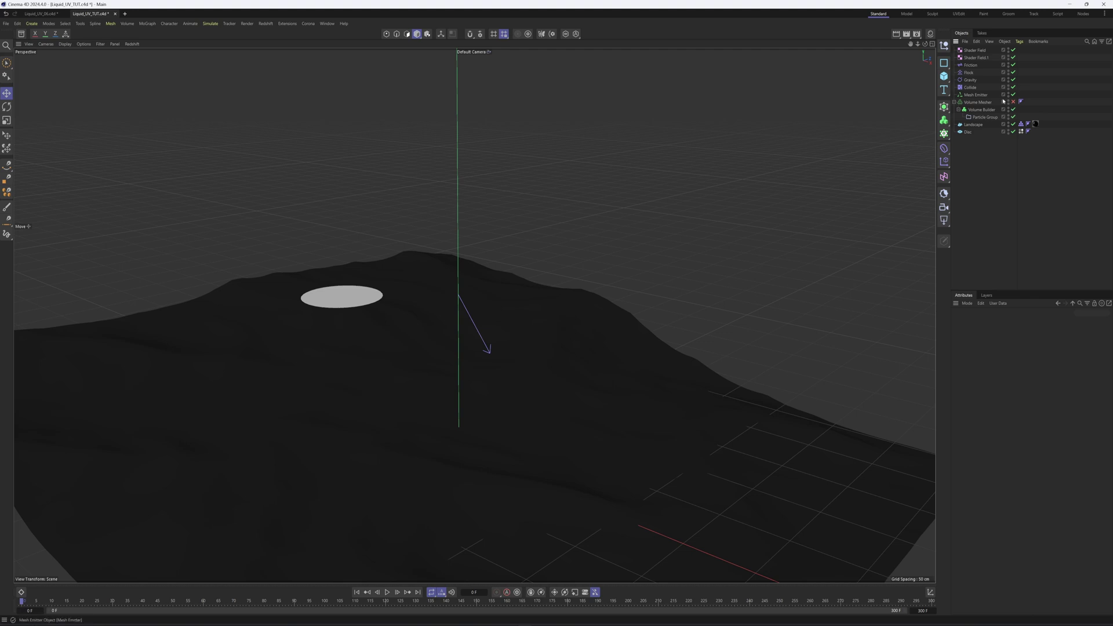
Step: Enable the Volume Mesher and Volume Builder, play the meshed liquid briefly, and rewind to the first frame
{"action": "left_click", "coordinate": [386, 592]}
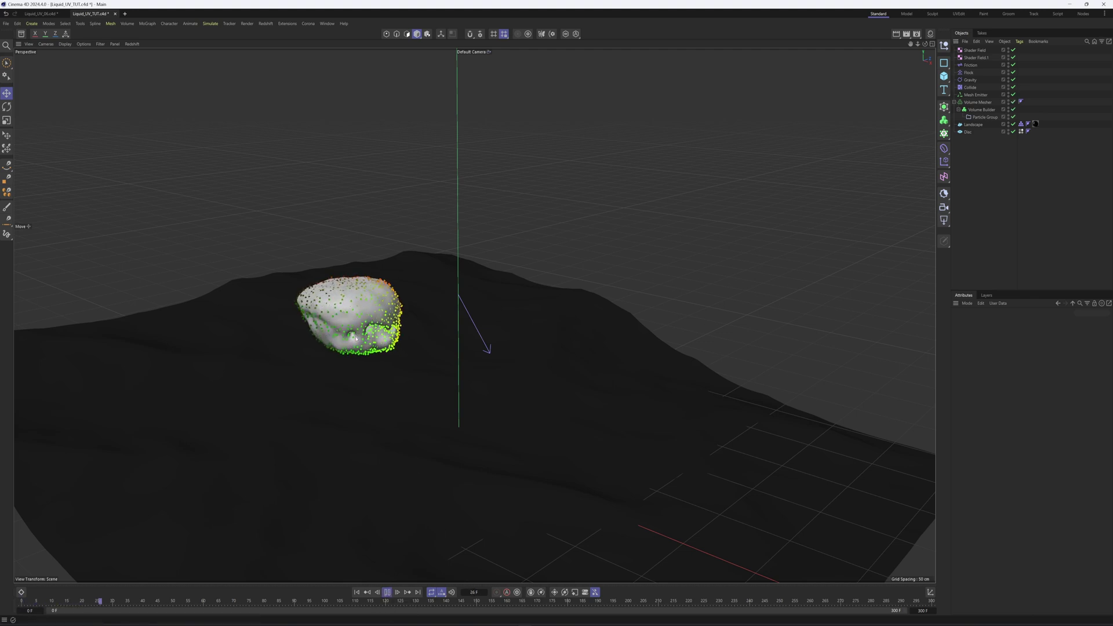
{"action": "key", "text": "F8"}
{"action": "key", "text": "shift+f"}
Step: Add a Vertex Color tag to the Volume Mesher and use the Particle Group as its field
{"action": "left_click", "coordinate": [978, 102]}
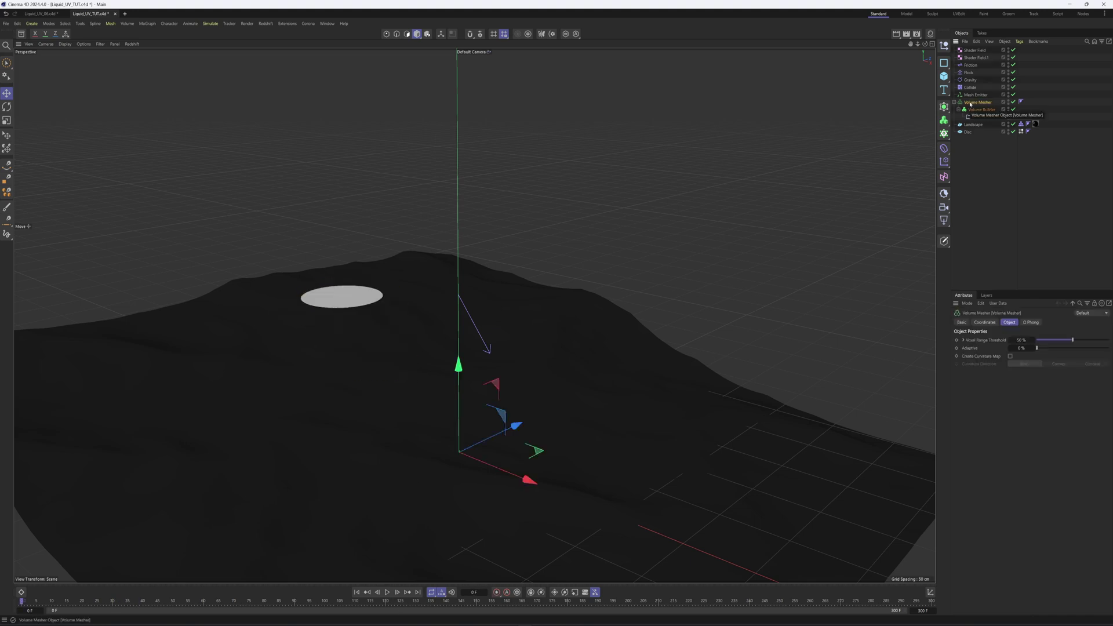
{"action": "right_click", "coordinate": [973, 104]}
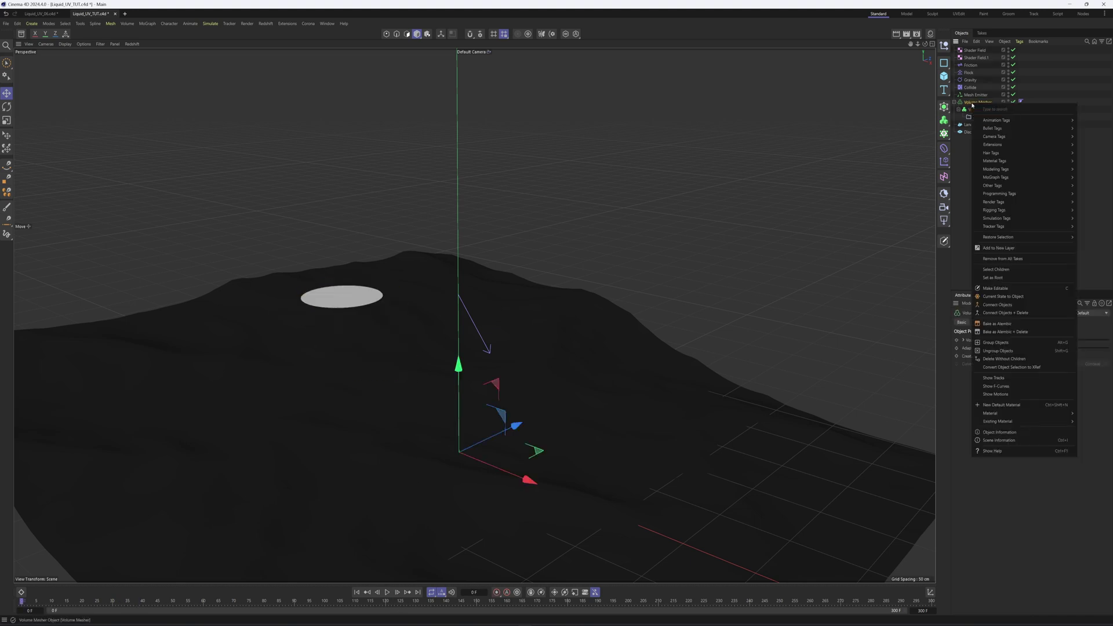
{"action": "mouse_move", "coordinate": [986, 186]}
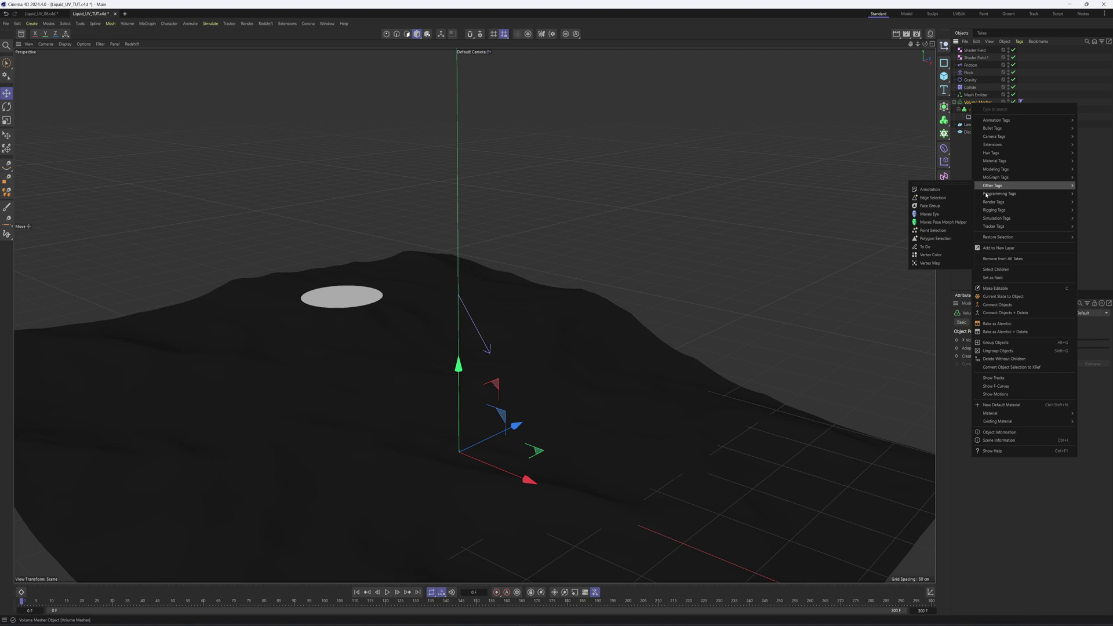
{"action": "left_click", "coordinate": [931, 255]}
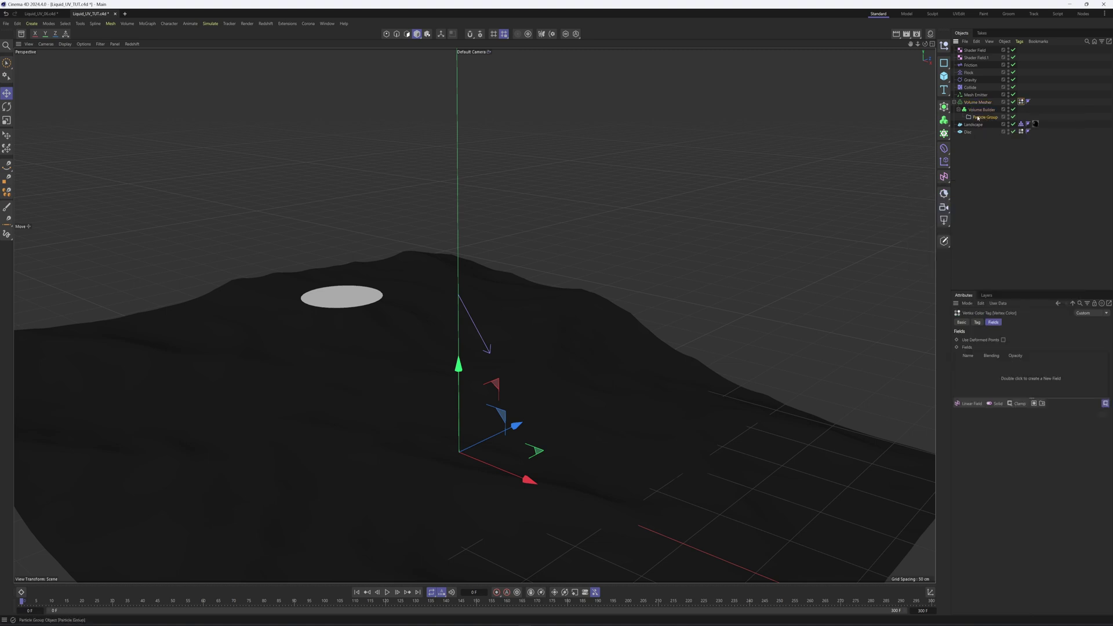
{"action": "left_click_drag", "start_coordinate": [990, 364], "coordinate": [990, 365]}
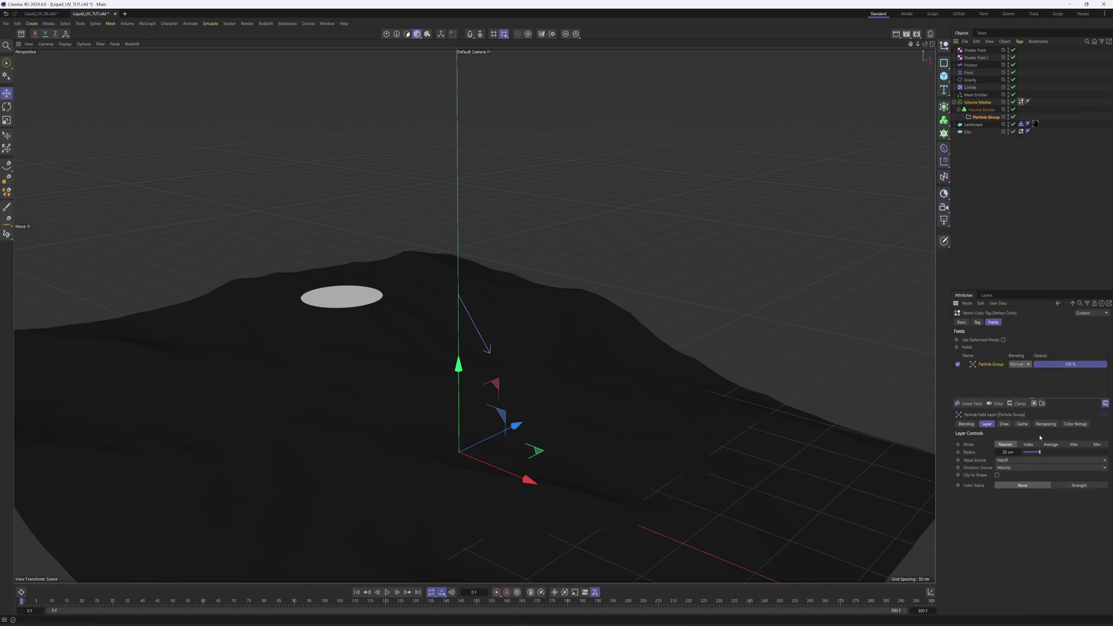
Step: Play the simulation and examine from several angles how the particle colors transfer onto the liquid mesh
{"action": "left_click", "coordinate": [388, 592]}
{"action": "left_click_drag", "start_coordinate": [441, 441], "coordinate": [442, 404], "text": "alt"}
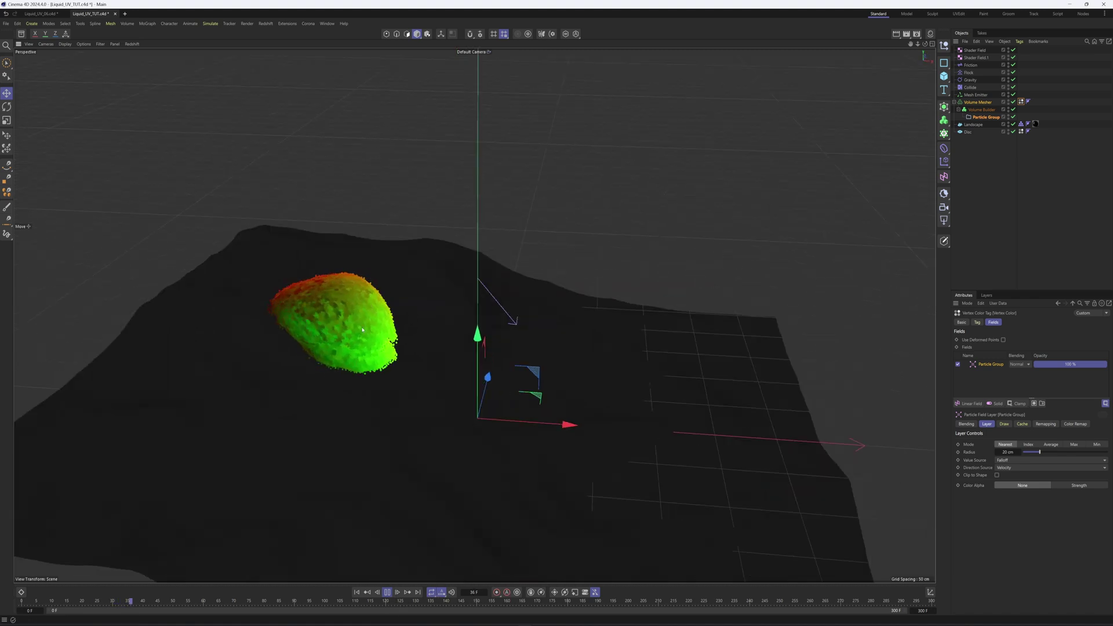
{"action": "scroll", "coordinate": [441, 404], "scroll_direction": "up", "scroll_amount": 5}
{"action": "key", "text": "F8"}
{"action": "scroll", "coordinate": [435, 316], "scroll_direction": "up", "scroll_amount": 5}
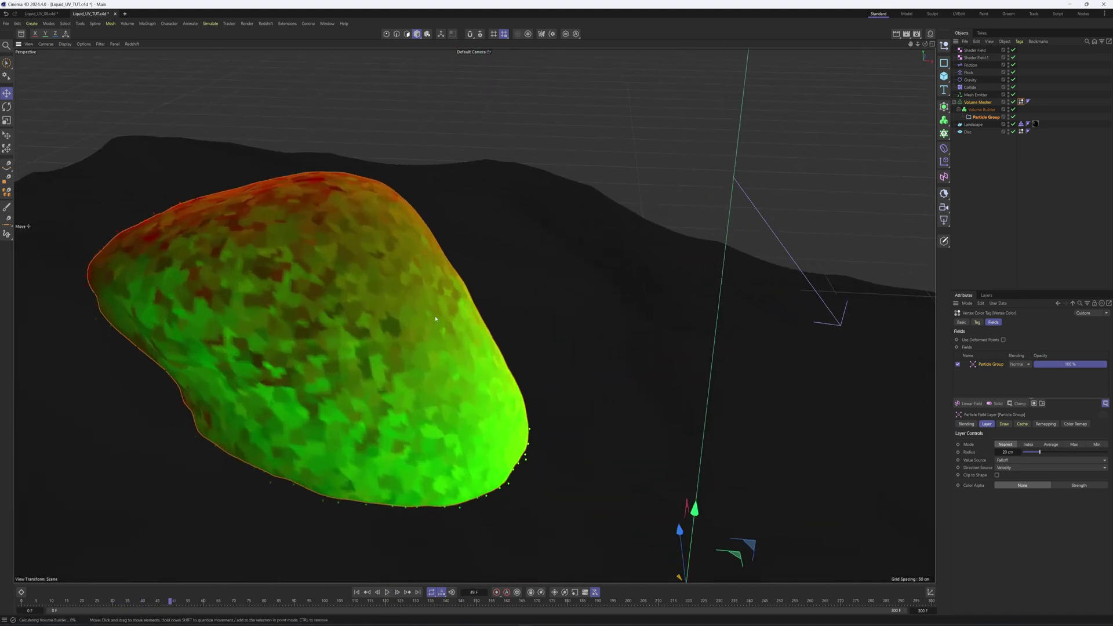
{"action": "left_click_drag", "start_coordinate": [420, 271], "coordinate": [434, 514], "text": "alt"}
{"action": "key", "text": "F8"}
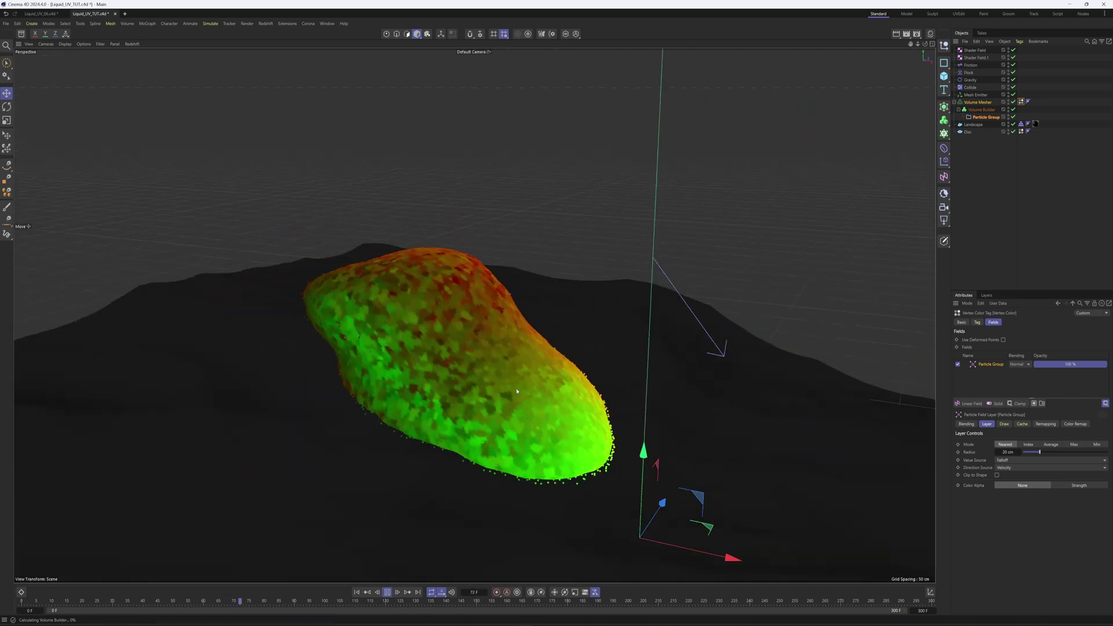
{"action": "left_click_drag", "start_coordinate": [420, 461], "coordinate": [592, 410], "text": "alt"}
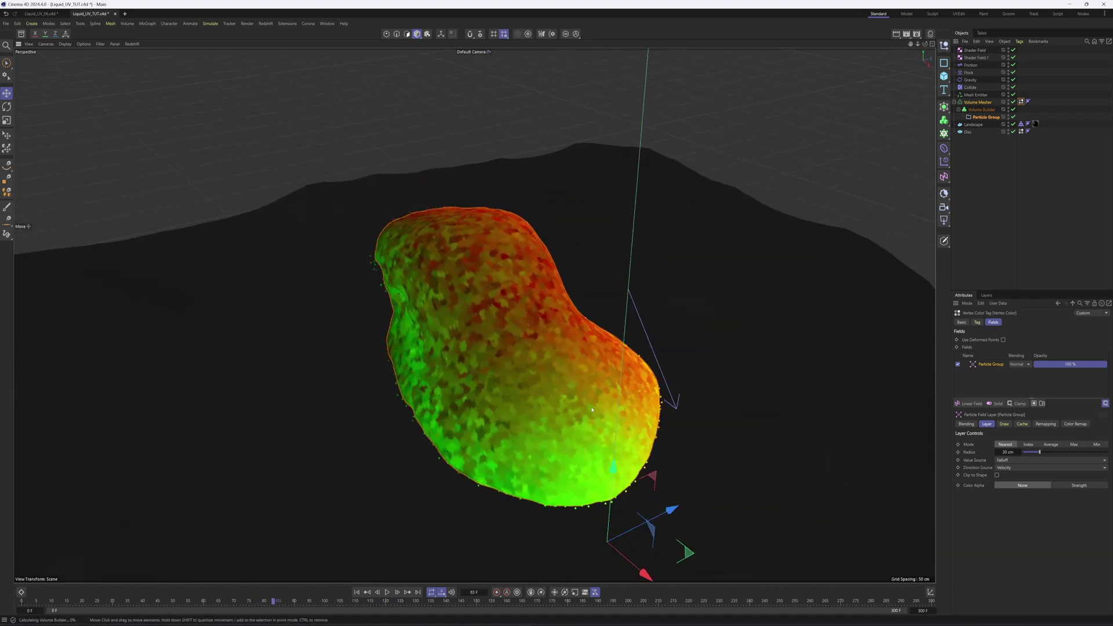
{"action": "middle_click_drag", "start_coordinate": [576, 409], "coordinate": [409, 398], "text": "alt"}
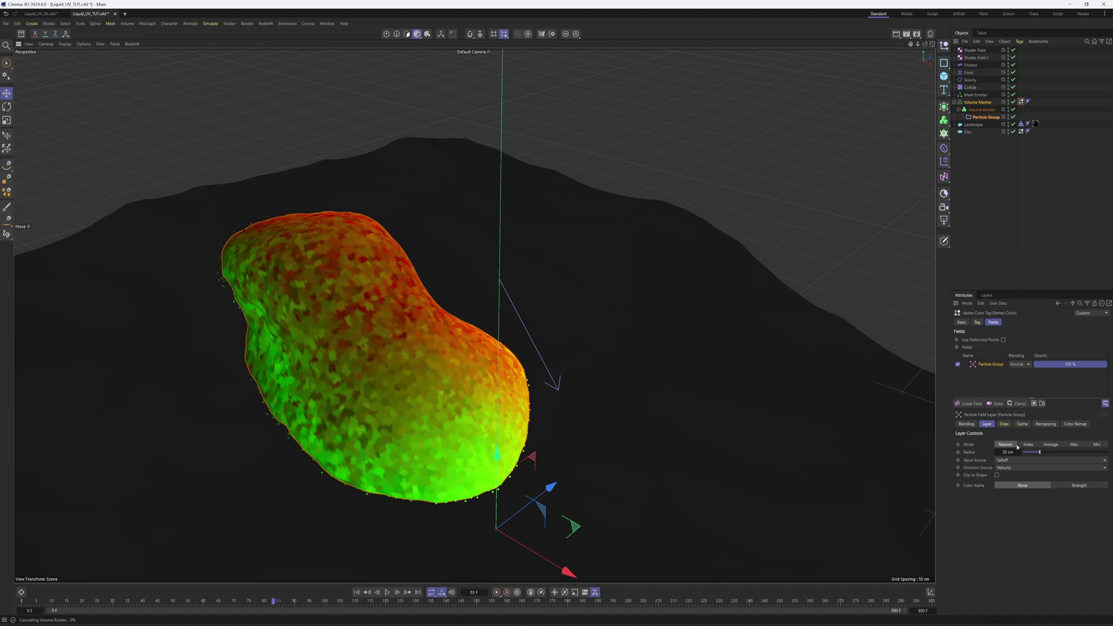
Step: Set the Particle Group field layer's mode to Average and replay the simulation from the start
{"action": "left_click", "coordinate": [1051, 445]}
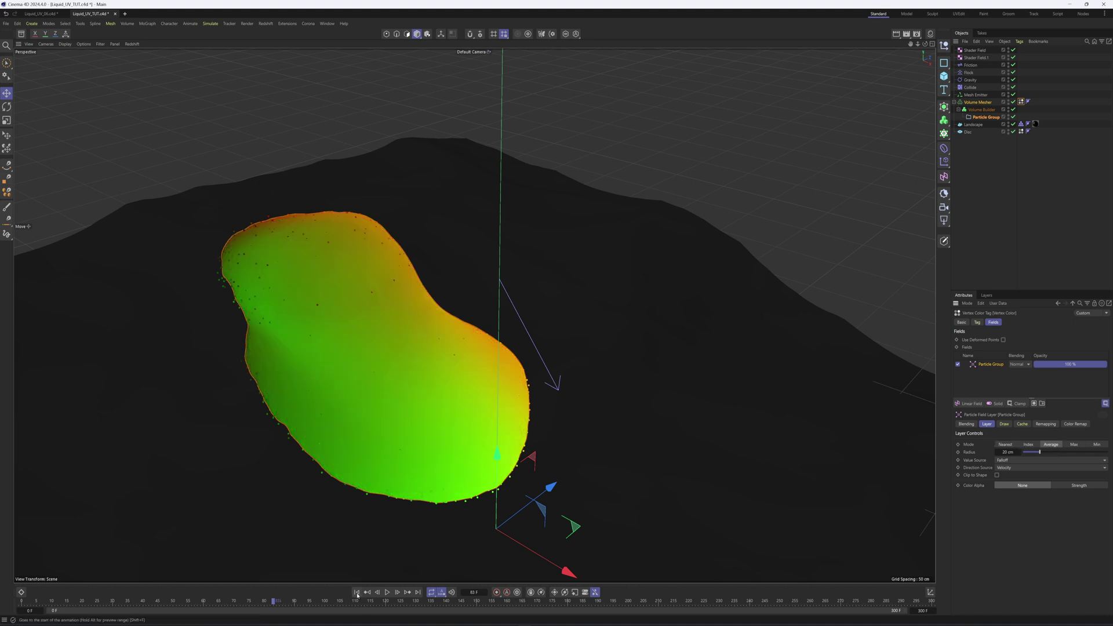
{"action": "key", "text": "shift+f"}
{"action": "key", "text": "F8"}
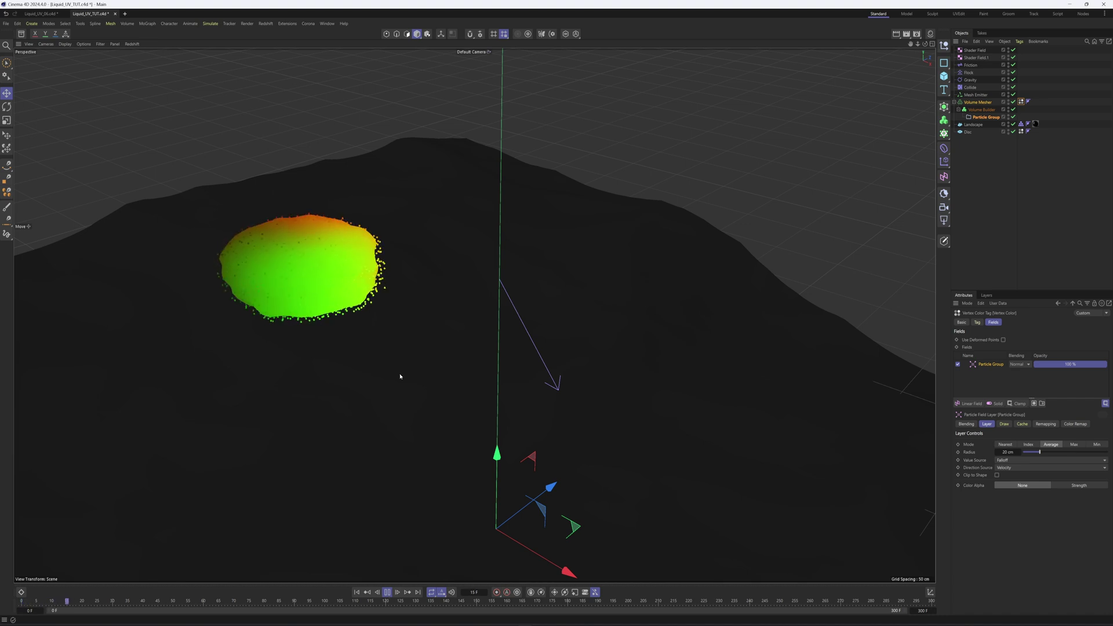
{"action": "left_click_drag", "start_coordinate": [383, 309], "coordinate": [433, 373], "text": "alt"}
{"action": "left_click_drag", "start_coordinate": [484, 327], "coordinate": [493, 278], "text": "alt"}
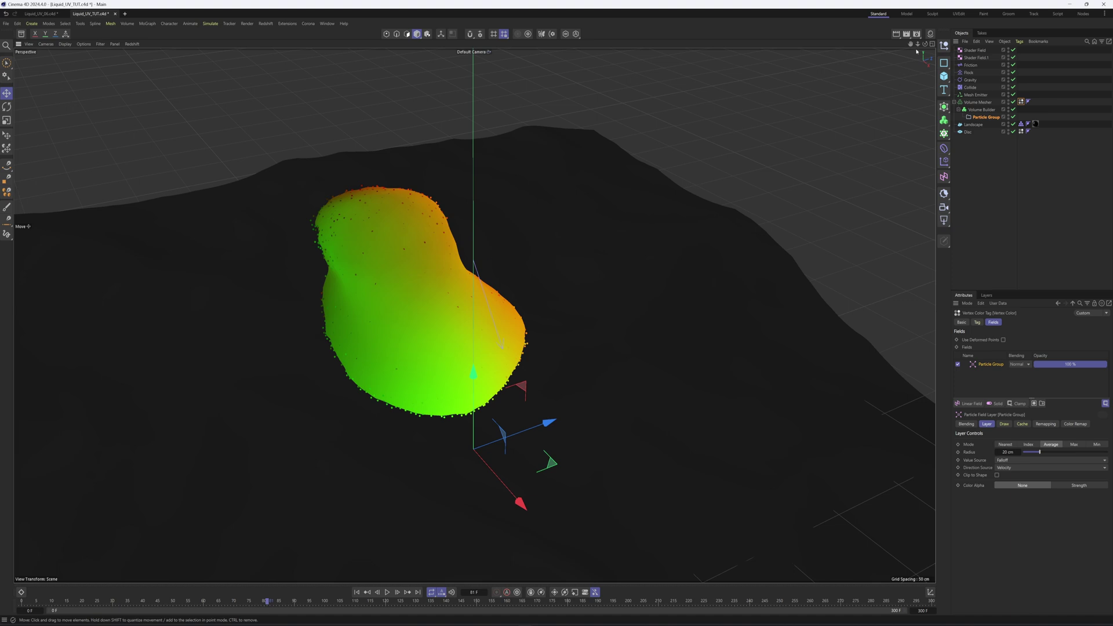
Step: Create a new Redshift Standard Material and open it in the Node Editor
{"action": "left_click", "coordinate": [931, 33]}
{"action": "left_click", "coordinate": [832, 54]}
{"action": "left_click", "coordinate": [846, 65]}
{"action": "double_click", "coordinate": [832, 66]}
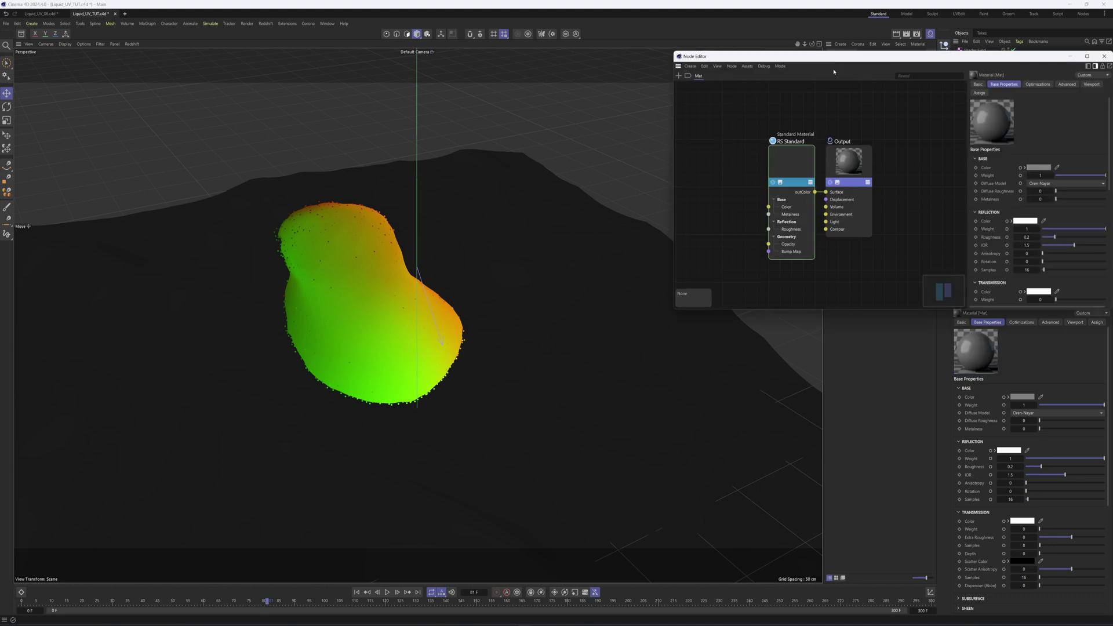
{"action": "left_click_drag", "start_coordinate": [704, 58], "coordinate": [452, 139]}
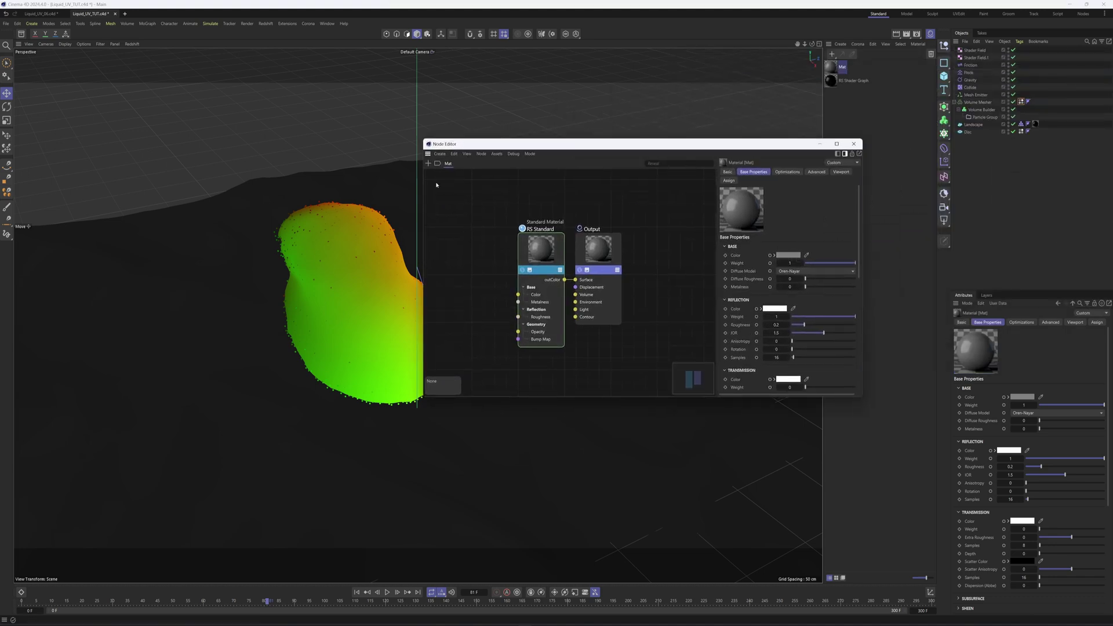
Step: Add a Vertex Attribute node reading the Volume Mesher's Vertex Color tag, and place it well before the RS Standard node
{"action": "key", "text": "Tab"}
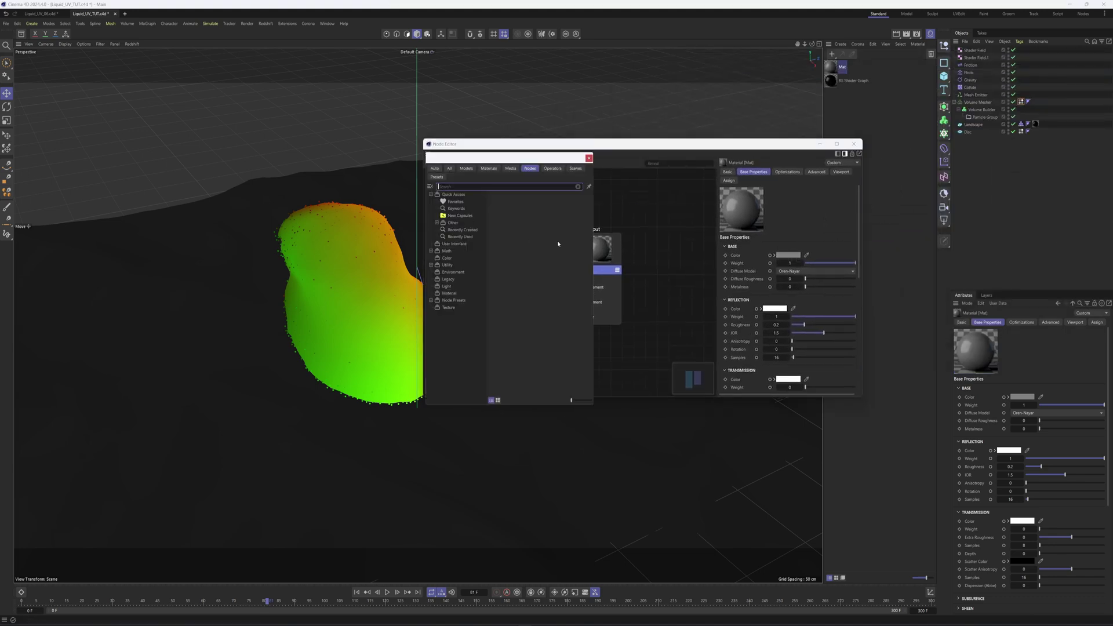
{"action": "type", "text": "vertex"}
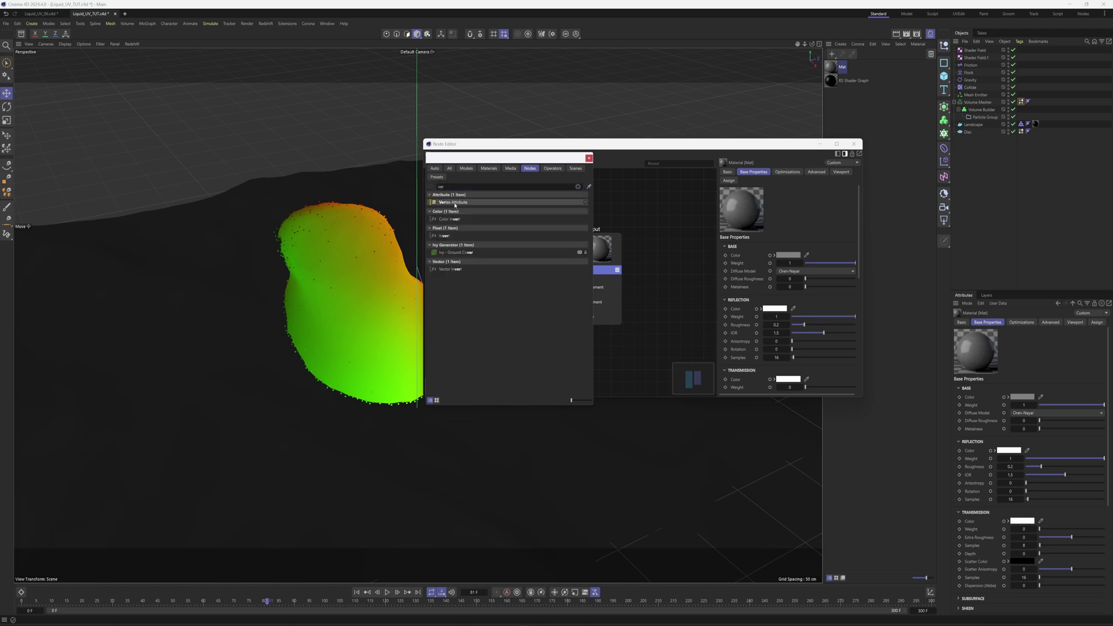
{"action": "key", "text": "Return"}
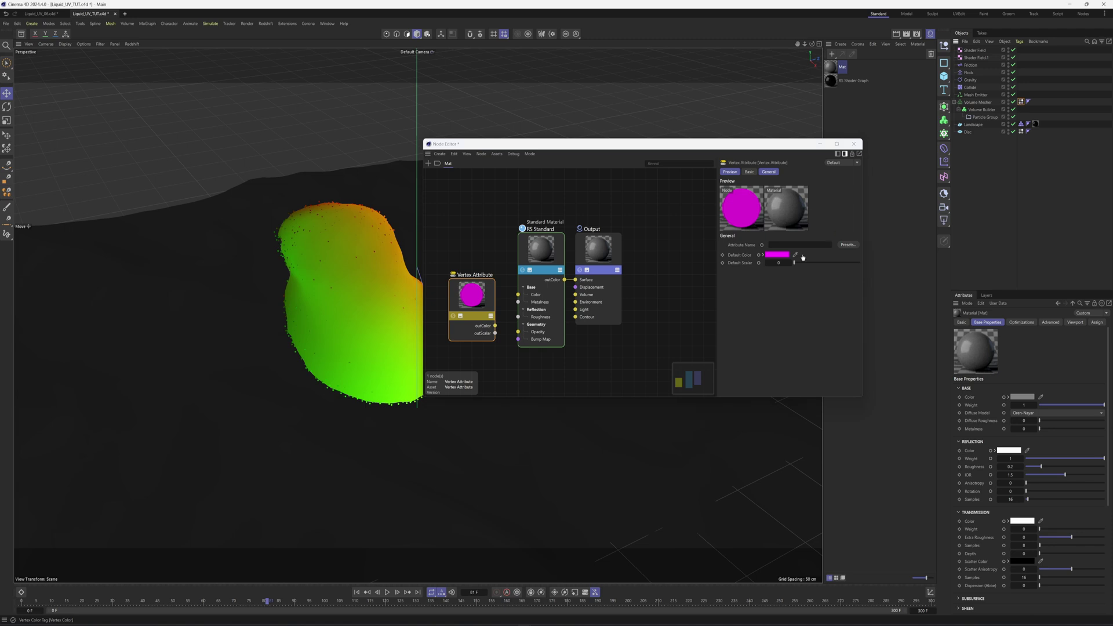
{"action": "middle_click_drag", "start_coordinate": [473, 302], "coordinate": [535, 288]}
{"action": "left_click_drag", "start_coordinate": [535, 289], "coordinate": [454, 305]}
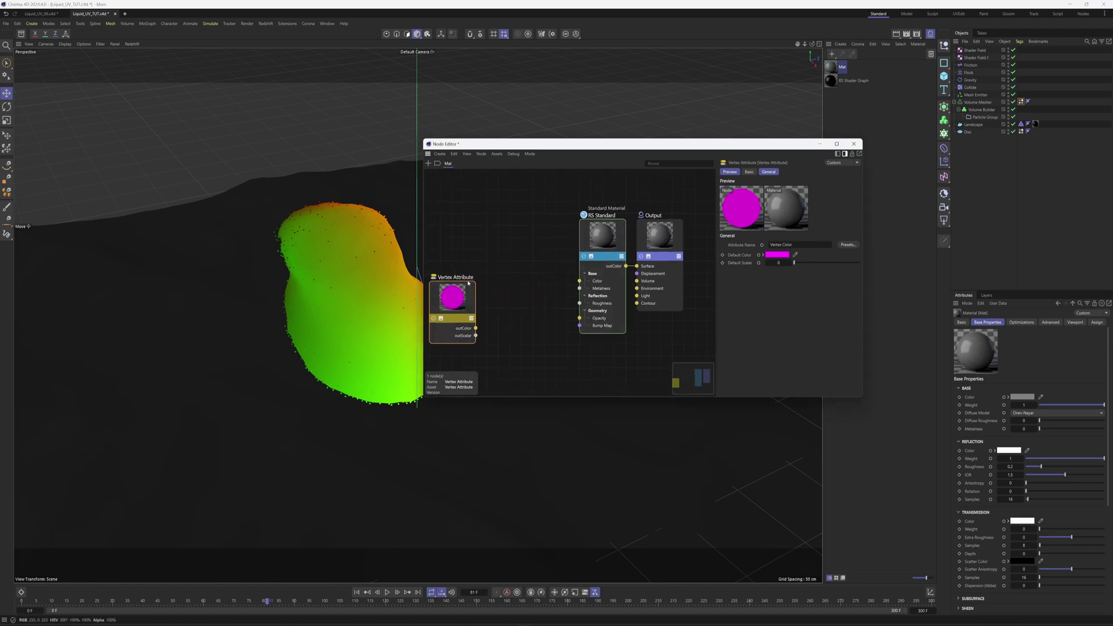
Step: Add a UV Projection node feeding the RS Standard node's Base Color, and arrange it beside the Vertex Attribute node
{"action": "left_click", "coordinate": [428, 164]}
{"action": "type", "text": "t"}
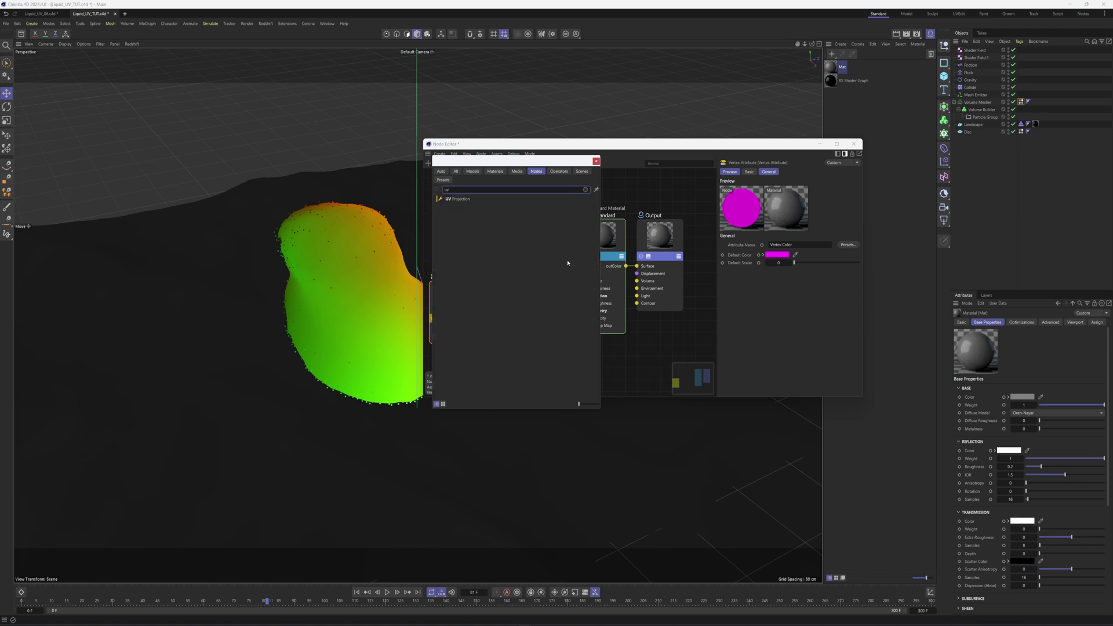
{"action": "double_click", "coordinate": [457, 198]}
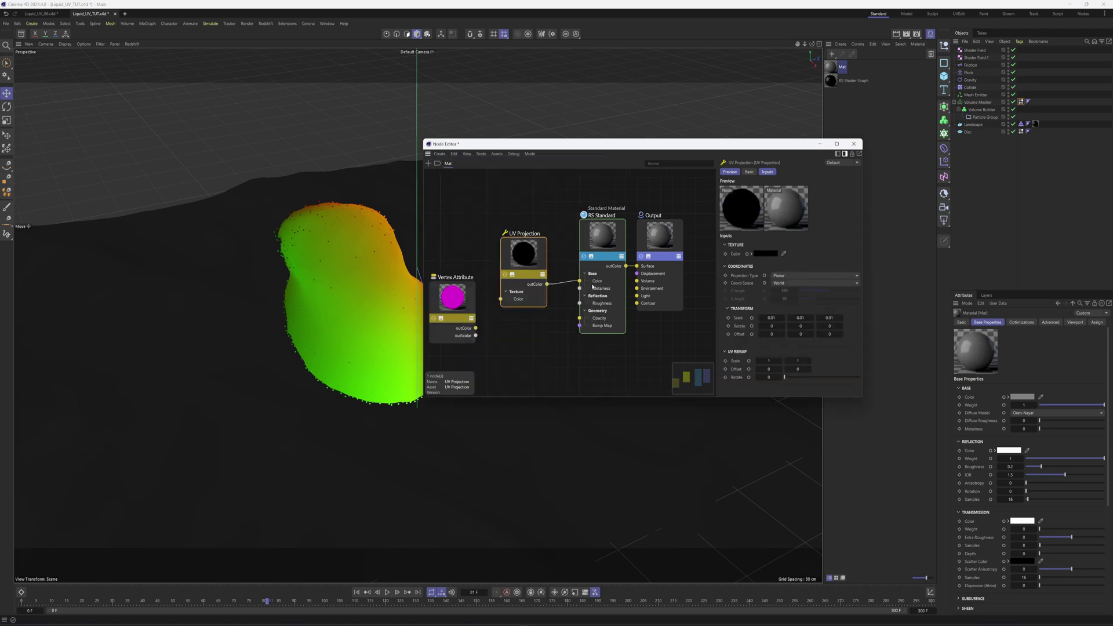
{"action": "left_click_drag", "start_coordinate": [581, 282], "coordinate": [582, 281]}
{"action": "mouse_move", "coordinate": [534, 289]}
{"action": "left_mouse_down"}
{"action": "mouse_move", "coordinate": [539, 277]}
{"action": "mouse_move", "coordinate": [527, 279]}
{"action": "left_mouse_up"}
{"action": "middle_click_drag", "start_coordinate": [534, 325], "coordinate": [604, 316]}
{"action": "left_click_drag", "start_coordinate": [535, 334], "coordinate": [508, 333]}
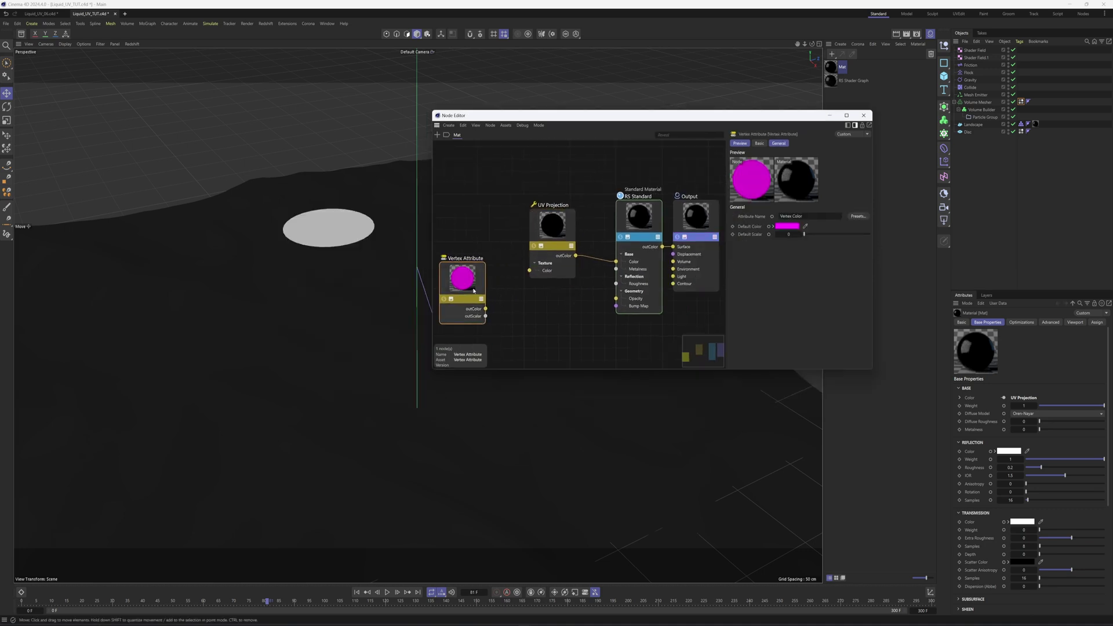
Step: Connect the Vertex Attribute's outColor to the UV Remap Offset input of the UV Projection node
{"action": "left_click_drag", "start_coordinate": [486, 306], "coordinate": [541, 258]}
{"action": "mouse_move", "coordinate": [604, 280]}
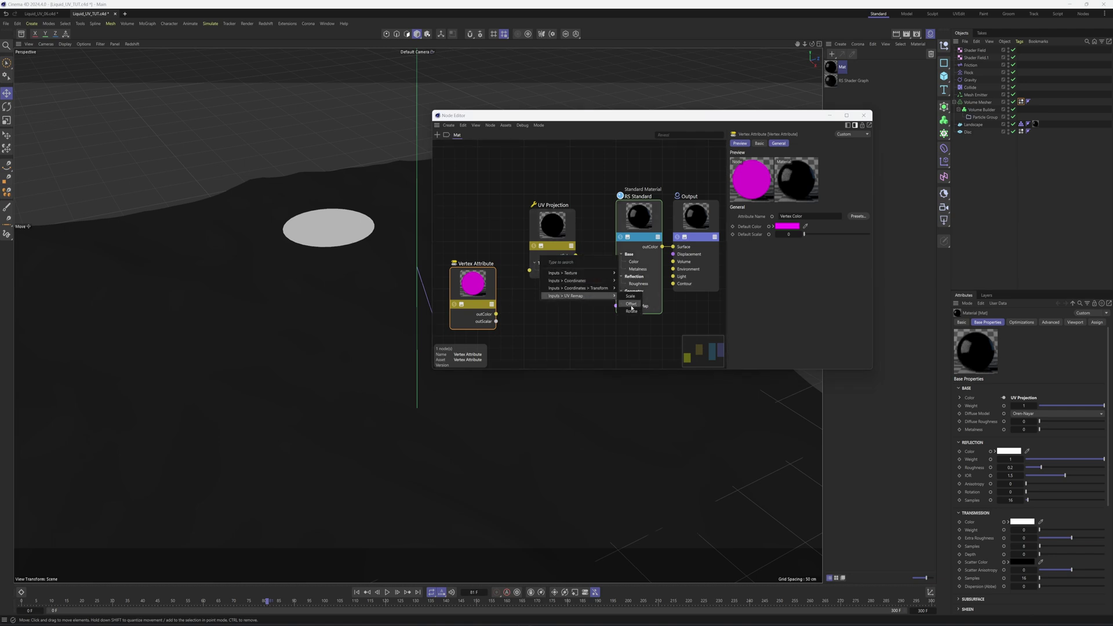
{"action": "left_click", "coordinate": [631, 304]}
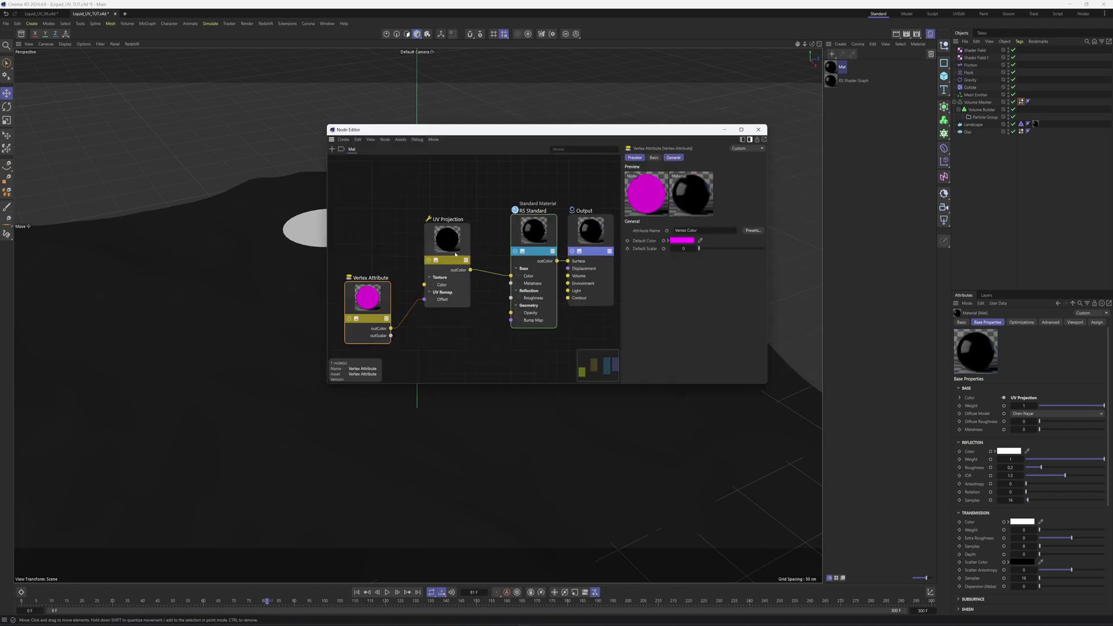
Step: Set the UV Projection node's Projection Type to Ball and its Coord Space to Object
{"action": "left_click", "coordinate": [435, 253]}
{"action": "left_click", "coordinate": [705, 261]}
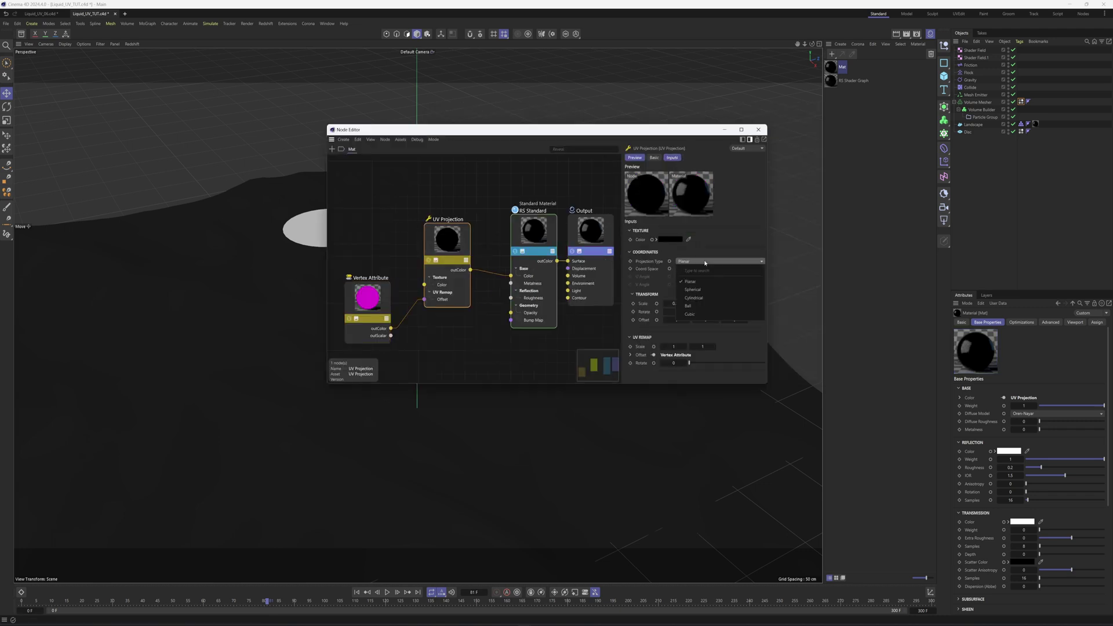
{"action": "left_click", "coordinate": [688, 305]}
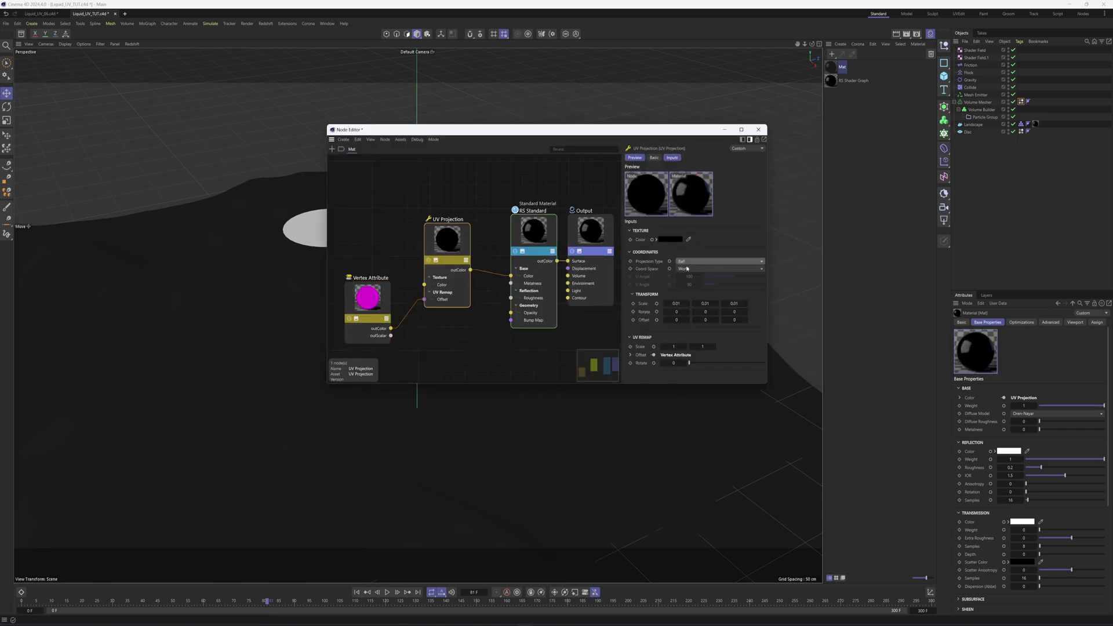
{"action": "left_click", "coordinate": [687, 269]}
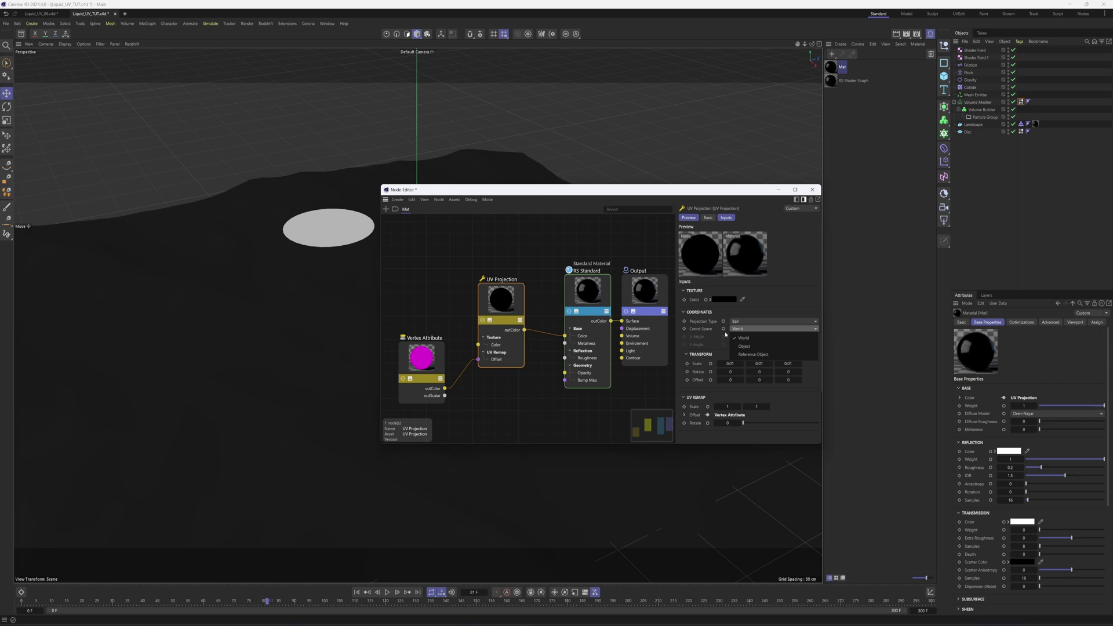
{"action": "left_click", "coordinate": [764, 347]}
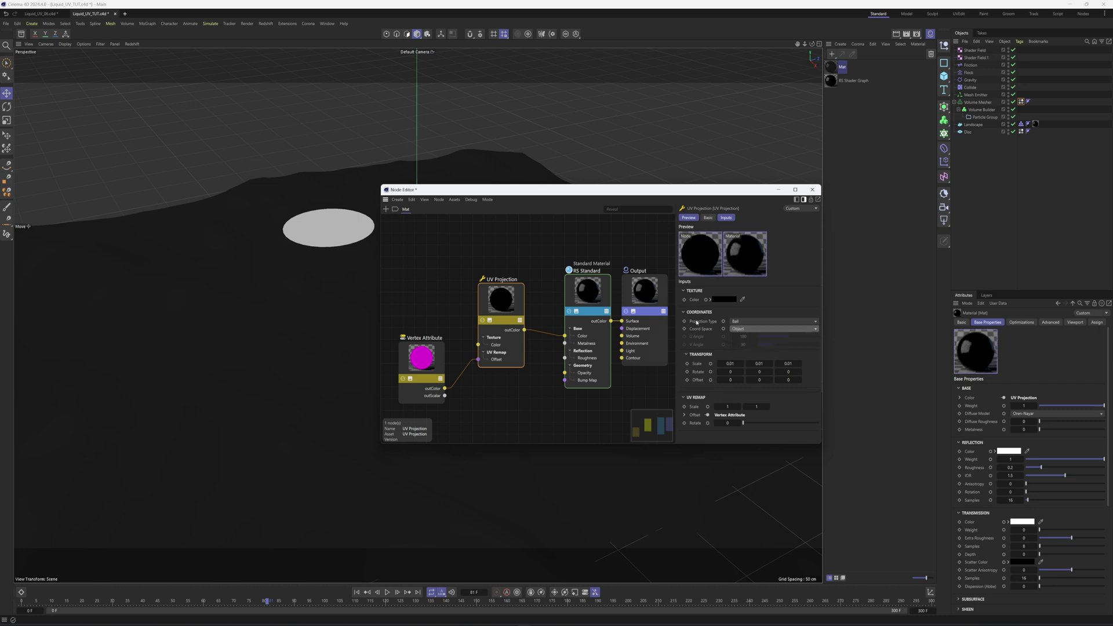
{"action": "left_click", "coordinate": [743, 322]}
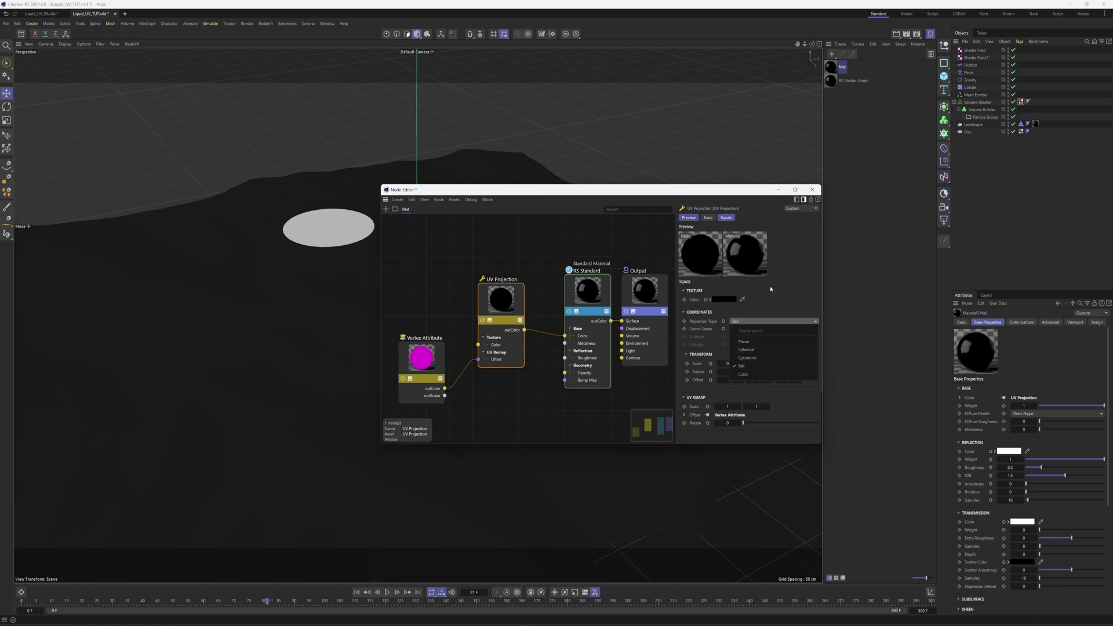
{"action": "left_click", "coordinate": [781, 306]}
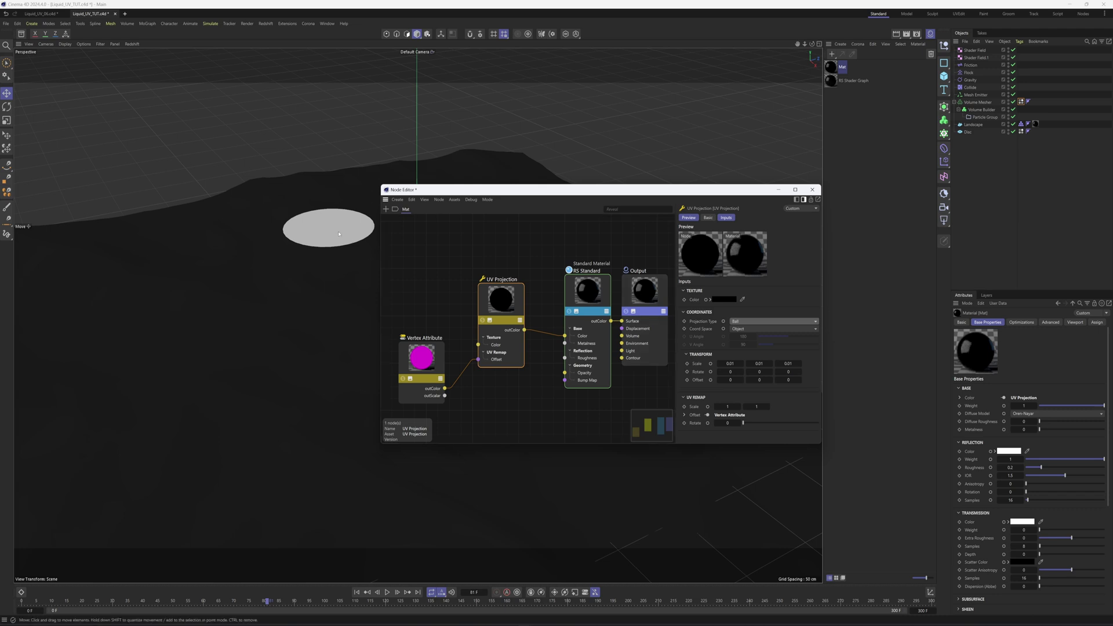
Step: Tighten the node layout, bring in the marbled image as a Texture node, and connect it to the UV Projection's Color input
{"action": "left_click_drag", "start_coordinate": [329, 232], "coordinate": [300, 239], "text": "alt"}
{"action": "right_click_drag", "start_coordinate": [308, 242], "coordinate": [370, 244], "text": "alt"}
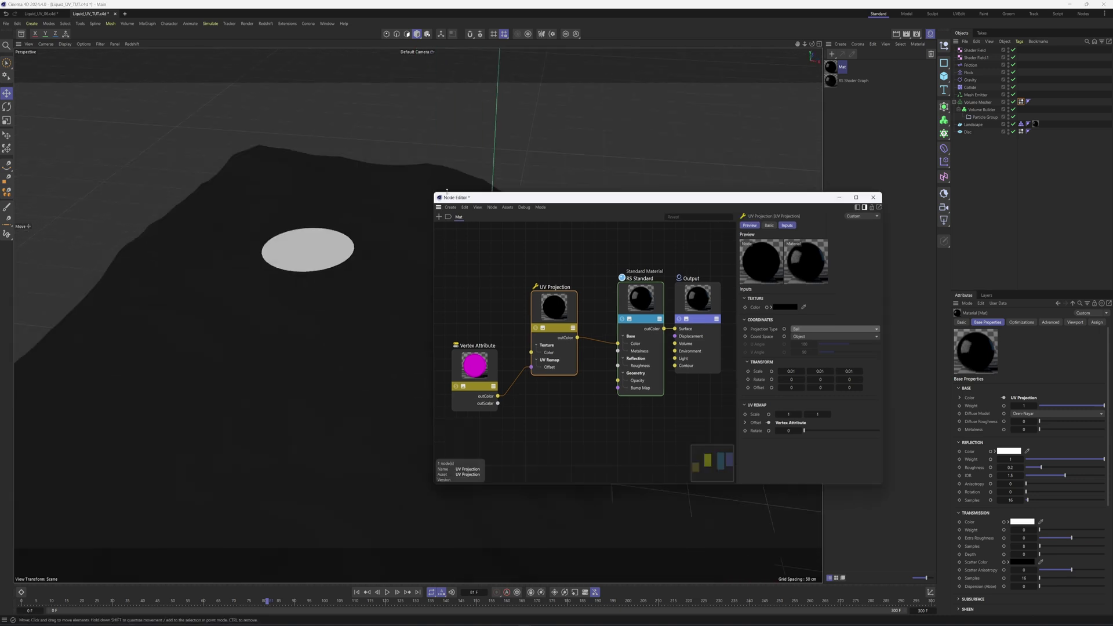
{"action": "left_click_drag", "start_coordinate": [446, 192], "coordinate": [430, 155]}
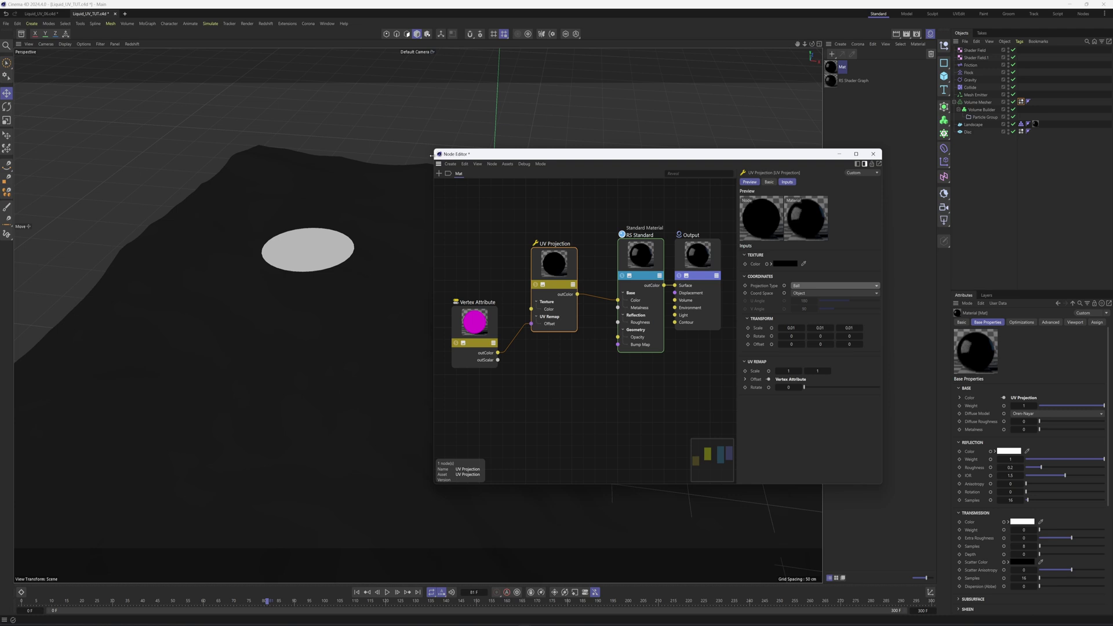
{"action": "left_click_drag", "start_coordinate": [567, 302], "coordinate": [590, 301]}
{"action": "left_click_drag", "start_coordinate": [471, 325], "coordinate": [502, 322]}
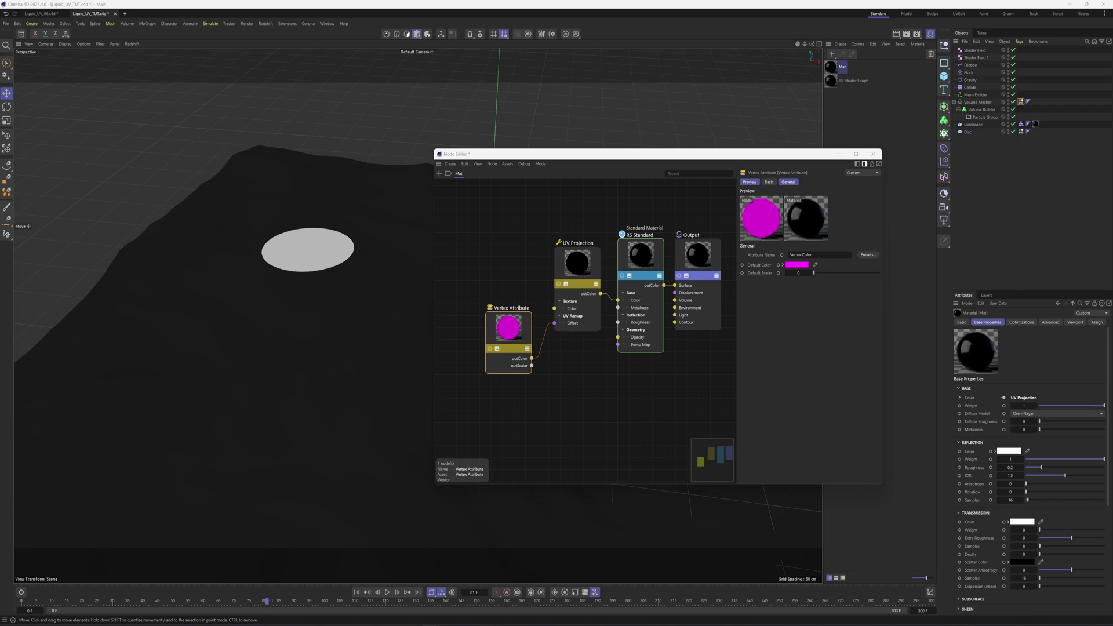
{"action": "left_click", "coordinate": [615, 349]}
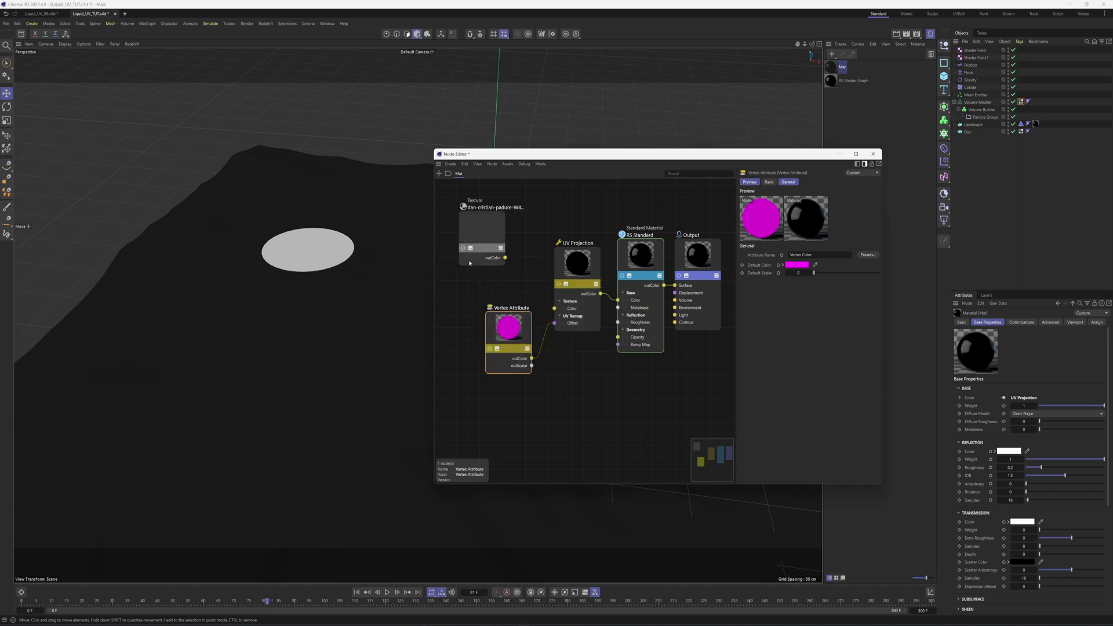
{"action": "left_click_drag", "start_coordinate": [491, 259], "coordinate": [558, 312]}
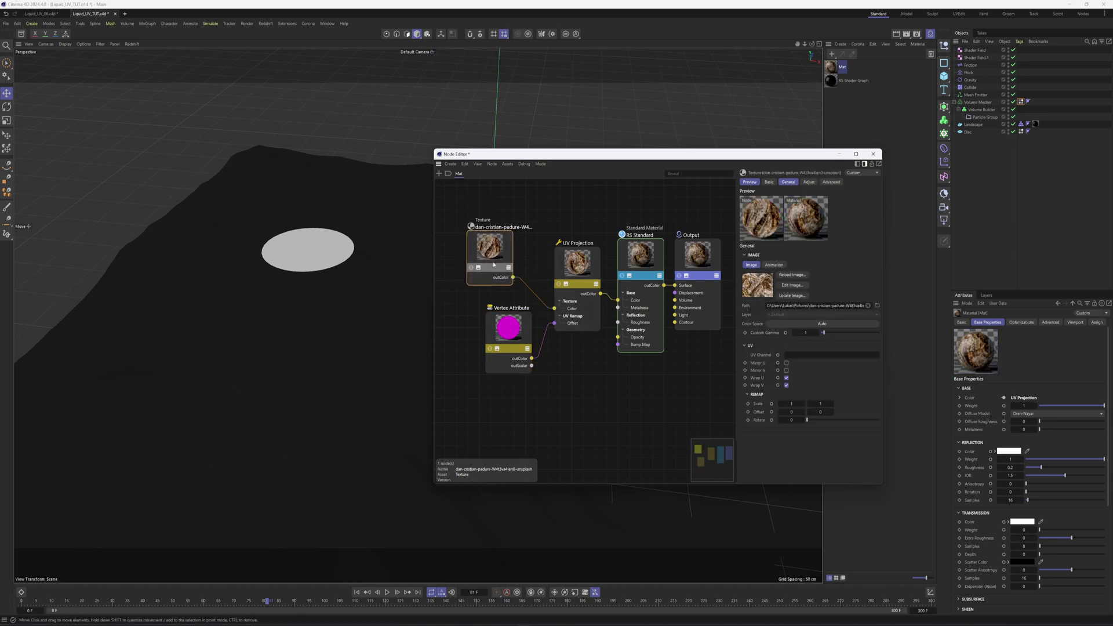
Step: Apply the marbled material to the Volume Mesher and play the simulation to check the texture on the liquid
{"action": "left_click", "coordinate": [834, 69]}
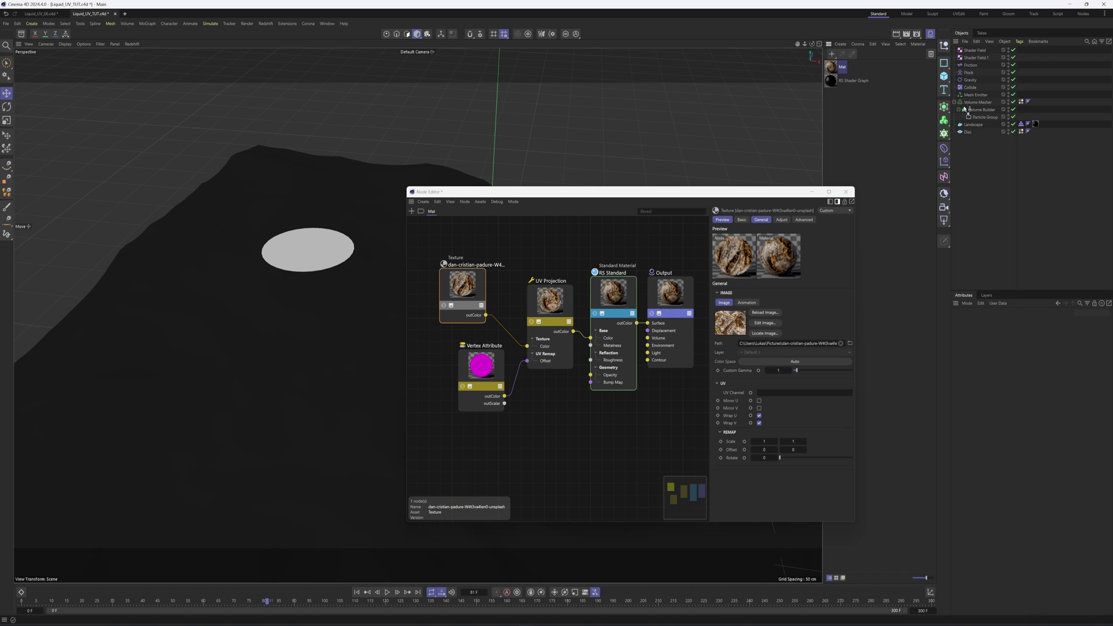
{"action": "left_click_drag", "start_coordinate": [964, 109], "coordinate": [979, 102]}
{"action": "left_click_drag", "start_coordinate": [727, 191], "coordinate": [687, 106]}
{"action": "left_click", "coordinate": [386, 591]}
{"action": "left_click", "coordinate": [774, 107]}
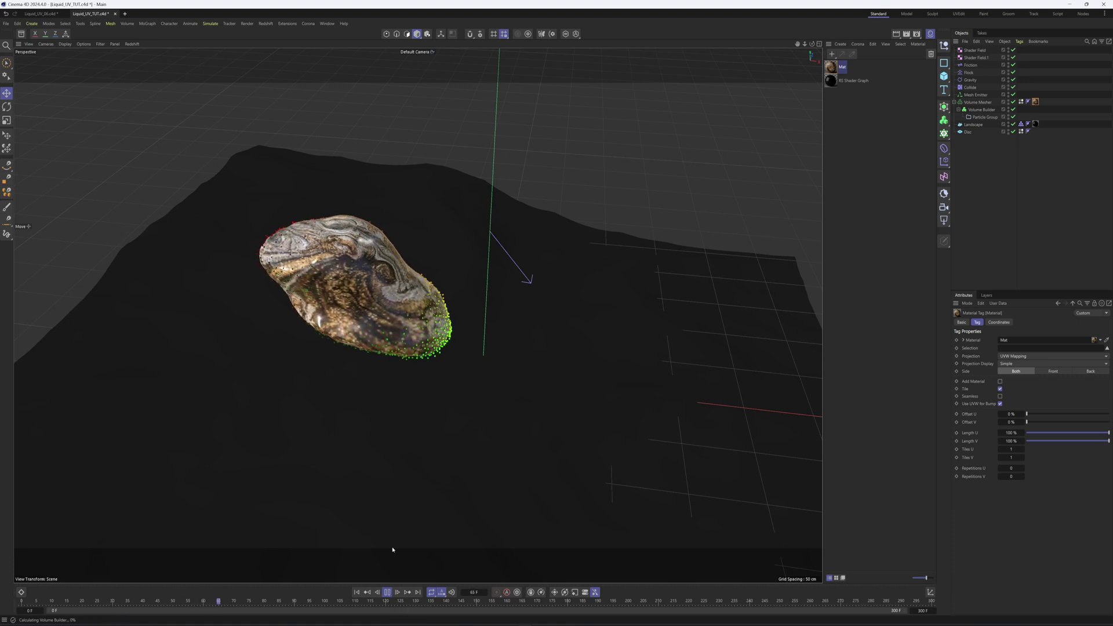
{"action": "left_click_drag", "start_coordinate": [406, 406], "coordinate": [447, 373], "text": "alt"}
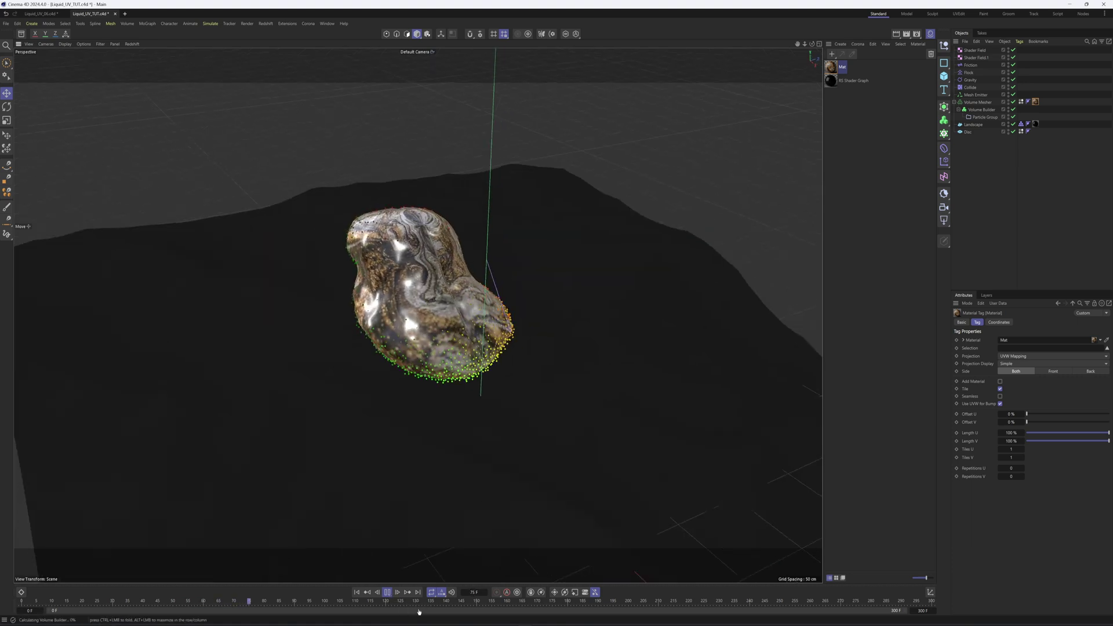
{"action": "key", "text": "F7"}
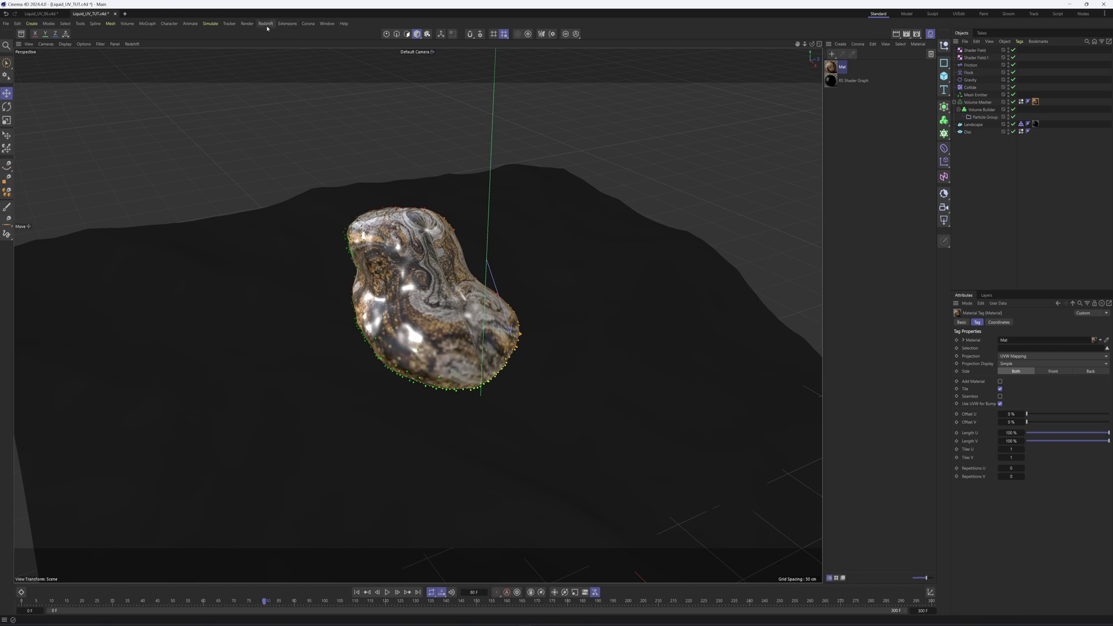
Step: Open the Redshift RenderView to render the textured liquid live alongside the viewport
{"action": "left_click", "coordinate": [265, 23]}
{"action": "left_click", "coordinate": [284, 84]}
{"action": "left_click", "coordinate": [306, 102]}
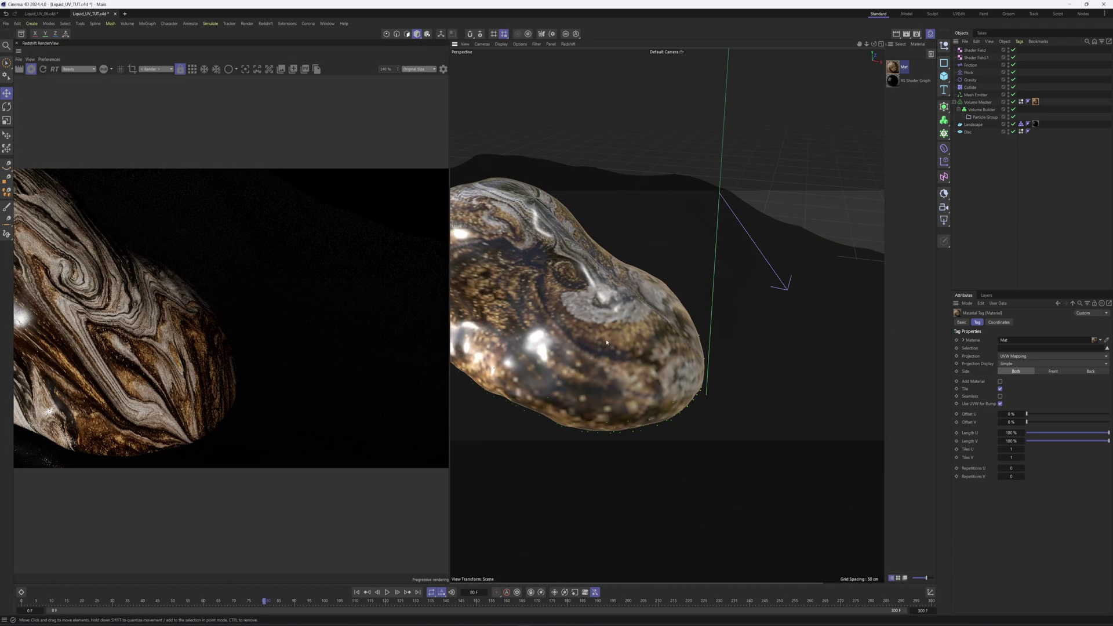
Step: Examine the marbled liquid in the live render from several angles while advancing the simulation
{"action": "scroll", "coordinate": [606, 343], "scroll_direction": "down", "scroll_amount": 7}
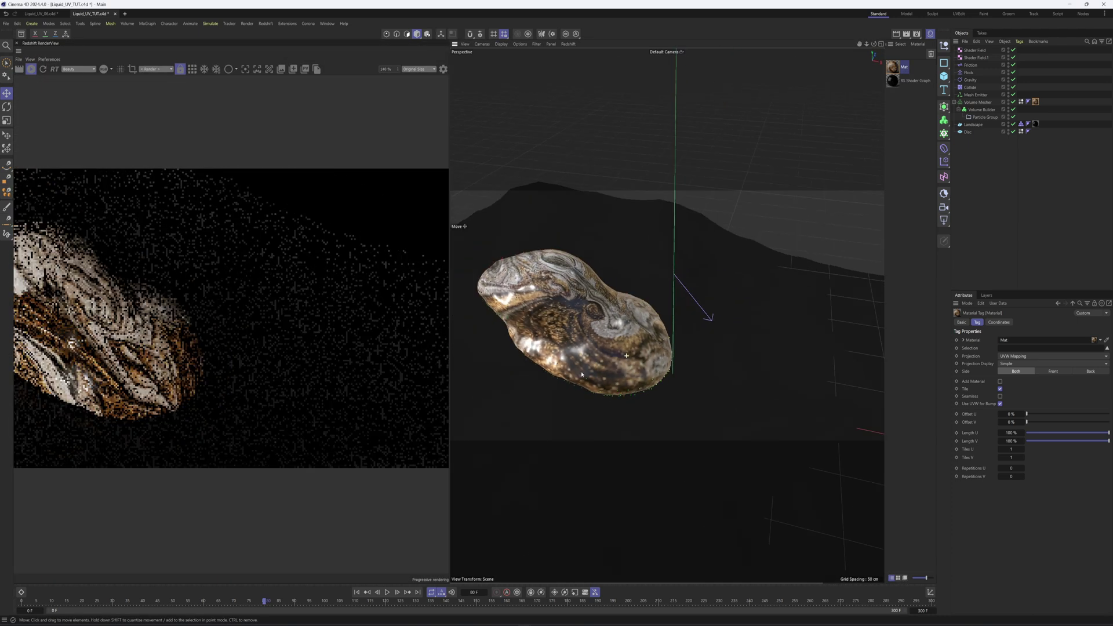
{"action": "left_click_drag", "start_coordinate": [606, 342], "coordinate": [580, 412], "text": "alt"}
{"action": "scroll", "coordinate": [577, 420], "scroll_direction": "up", "scroll_amount": 1}
{"action": "left_click", "coordinate": [387, 592]}
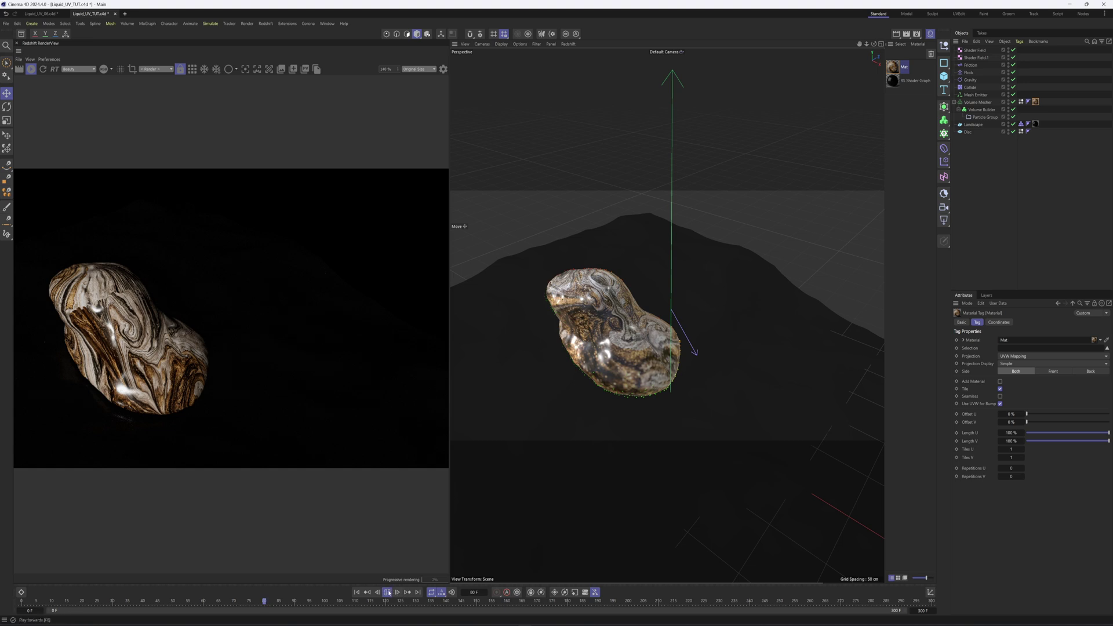
{"action": "left_click", "coordinate": [388, 592]}
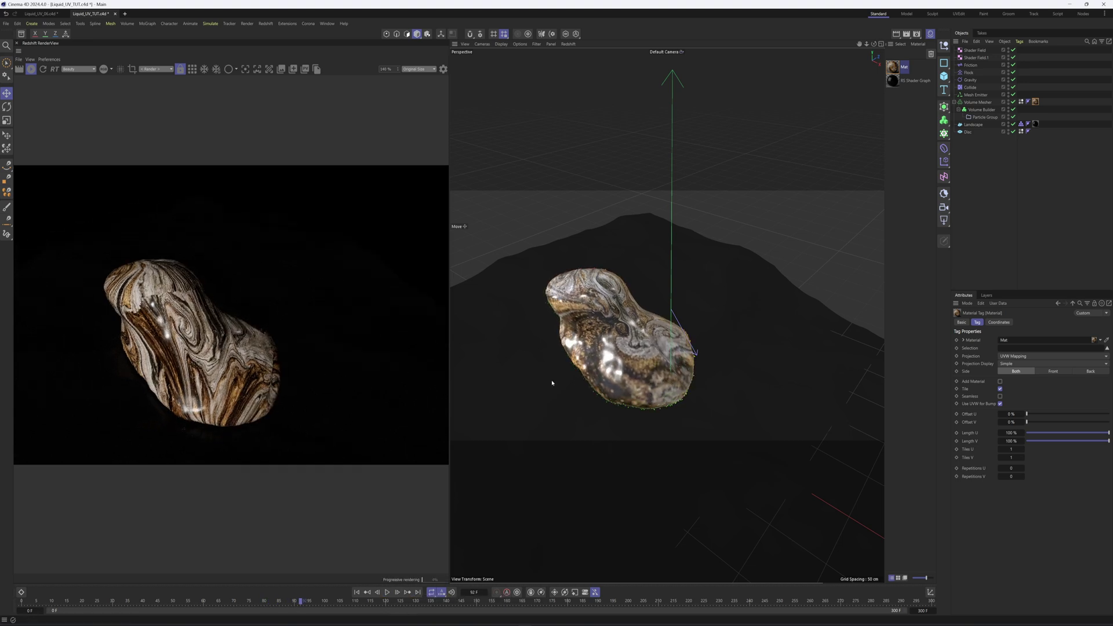
{"action": "left_click_drag", "start_coordinate": [681, 395], "coordinate": [141, 304], "text": "alt"}
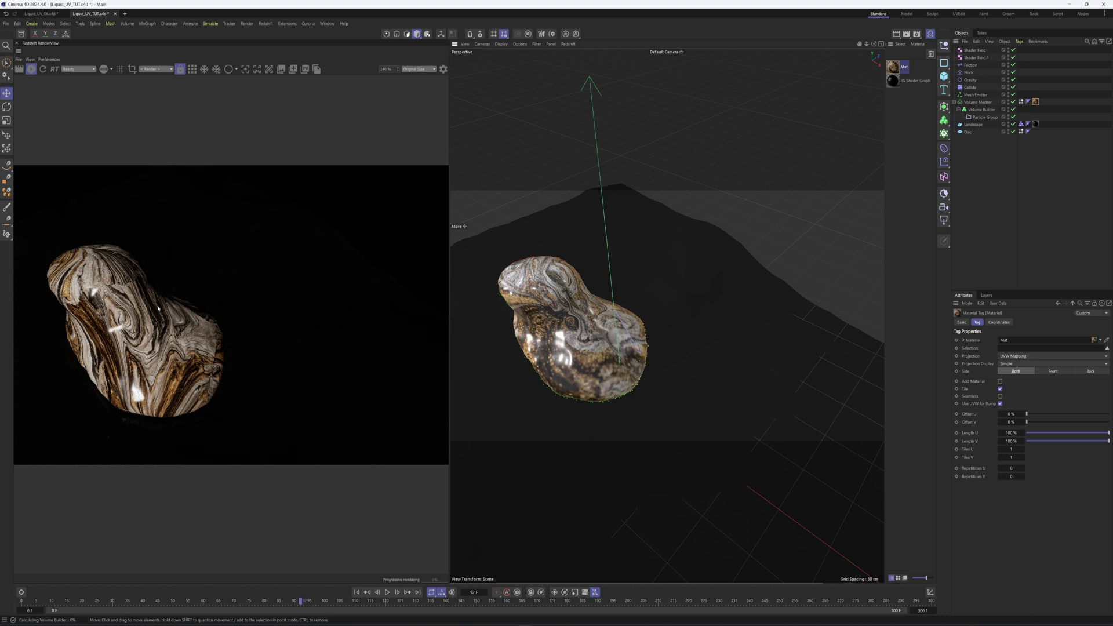
{"action": "left_click", "coordinate": [387, 592]}
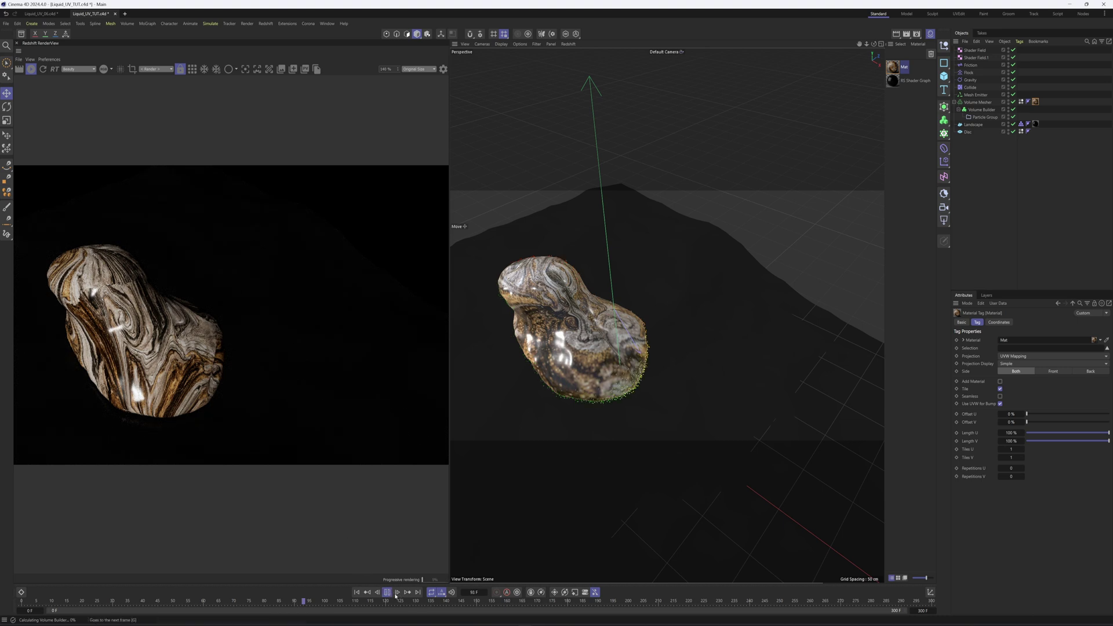
Step: Reopen the liquid's material in the Node Editor and switch the Vertex Attribute connection to the UV Projection's UV Remap Scale input
{"action": "double_click", "coordinate": [893, 68]}
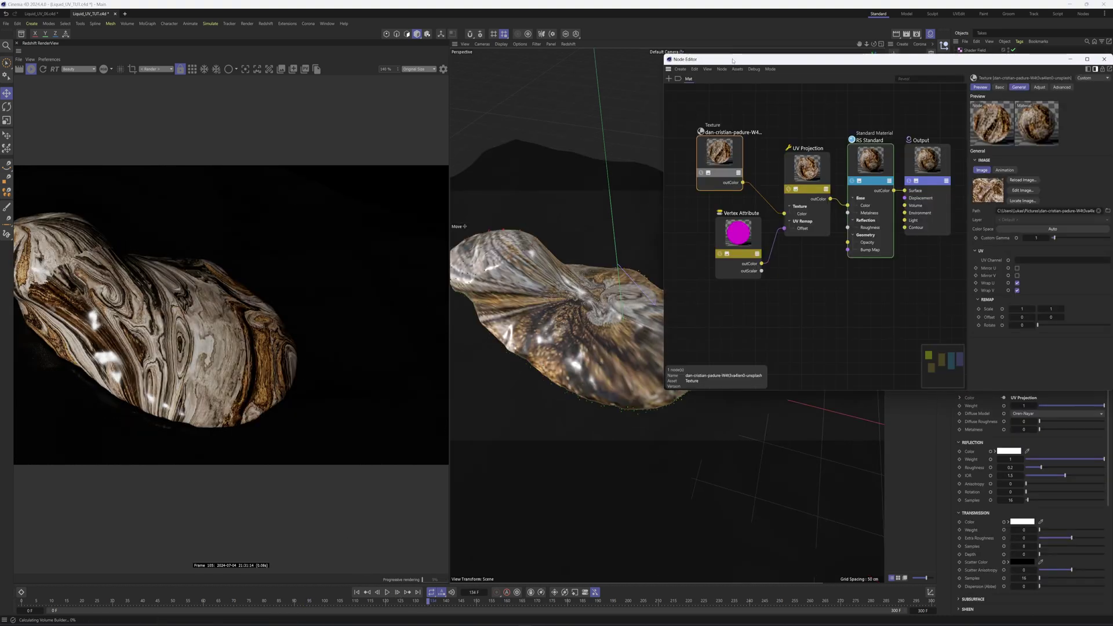
{"action": "left_click_drag", "start_coordinate": [754, 62], "coordinate": [585, 62]}
{"action": "left_click_drag", "start_coordinate": [573, 154], "coordinate": [586, 157]}
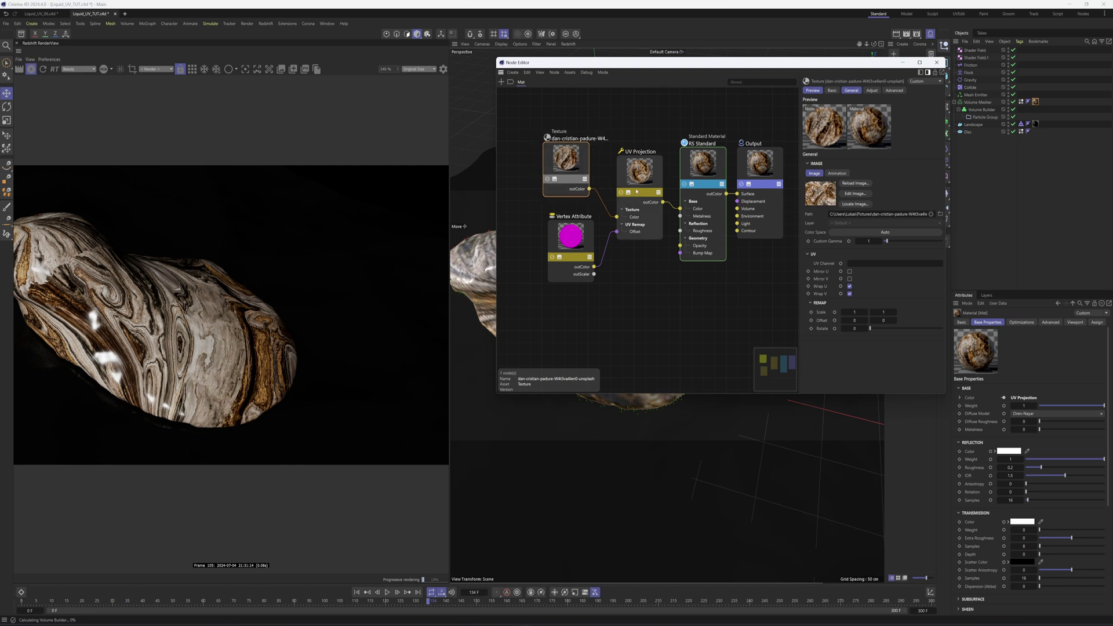
{"action": "left_click", "coordinate": [388, 592]}
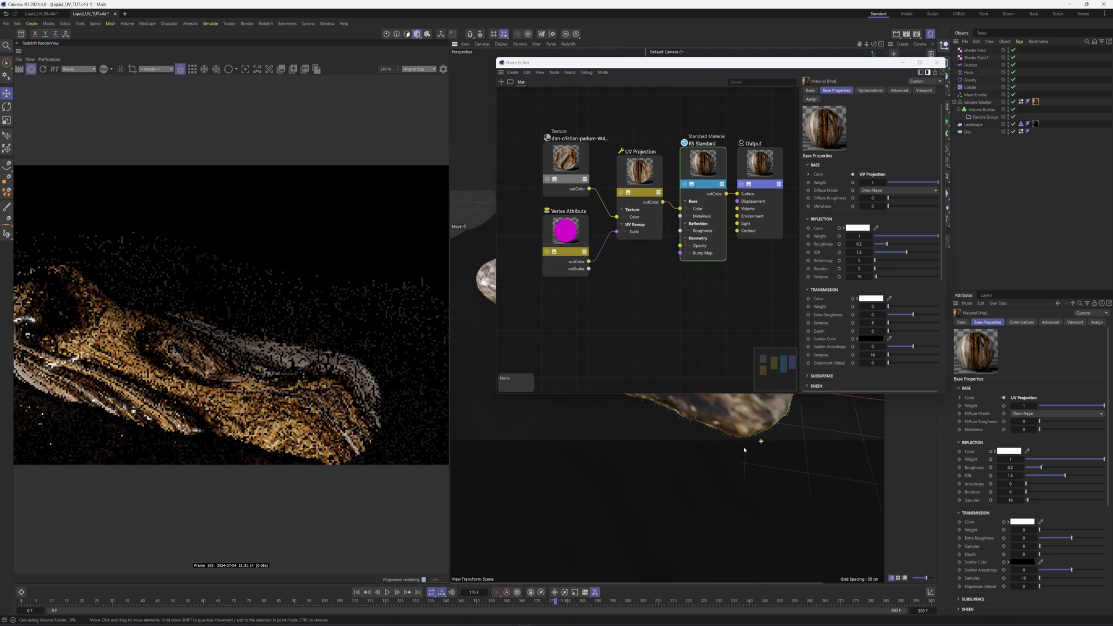
Step: Set the marbled Texture node's Remap Scale to 3 in both directions and continue the simulation
{"action": "left_click", "coordinate": [565, 160]}
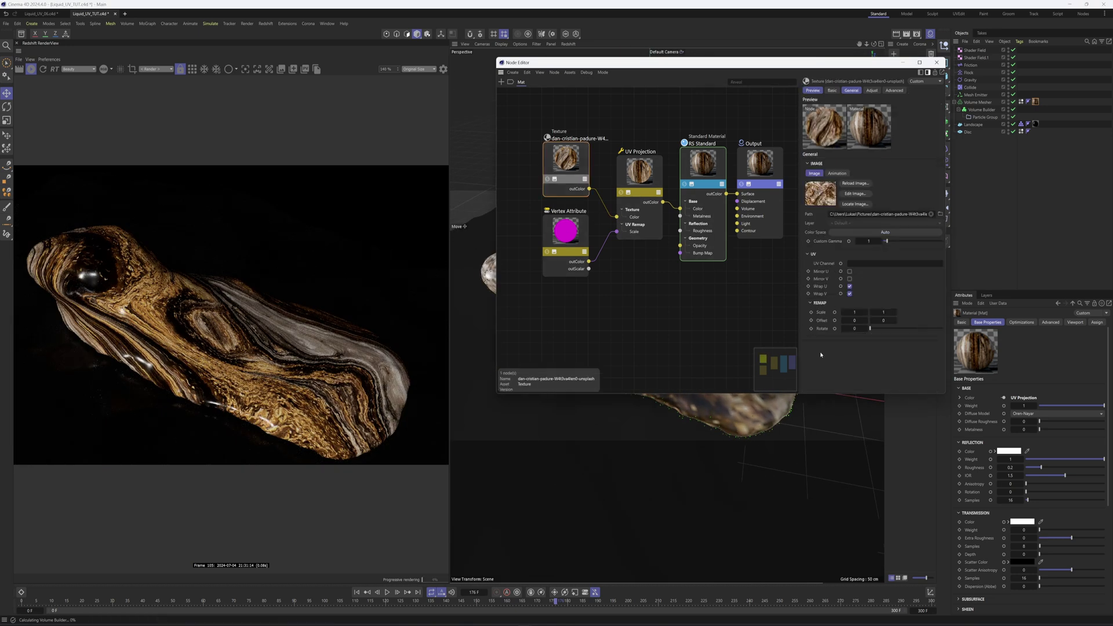
{"action": "left_click", "coordinate": [854, 313]}
{"action": "type", "text": "3"}
{"action": "key", "text": "Tab"}
{"action": "type", "text": "3"}
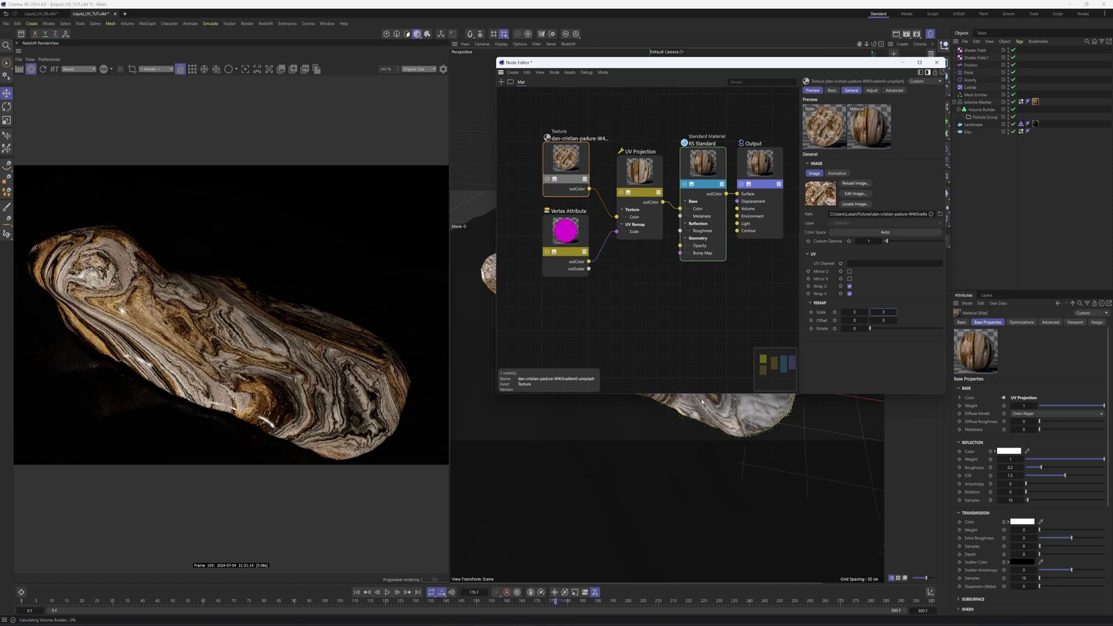
{"action": "left_click", "coordinate": [387, 591]}
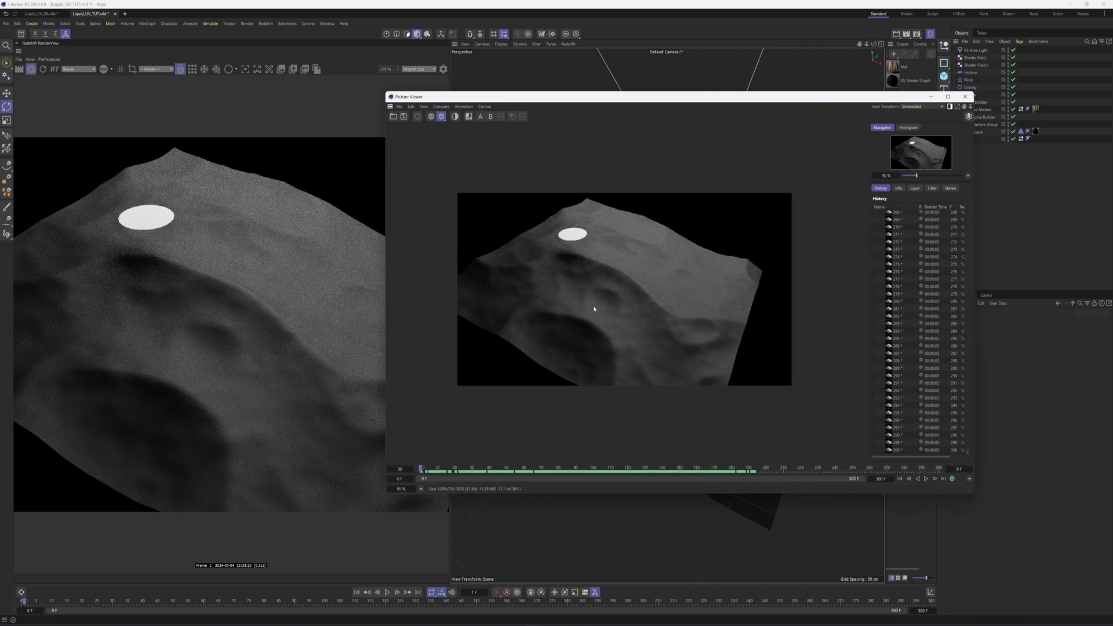
Step: Play the rendered frame sequence in the Picture Viewer and review how the marbled texture flows with the liquid
{"action": "scroll", "coordinate": [583, 279], "scroll_direction": "up", "scroll_amount": 5}
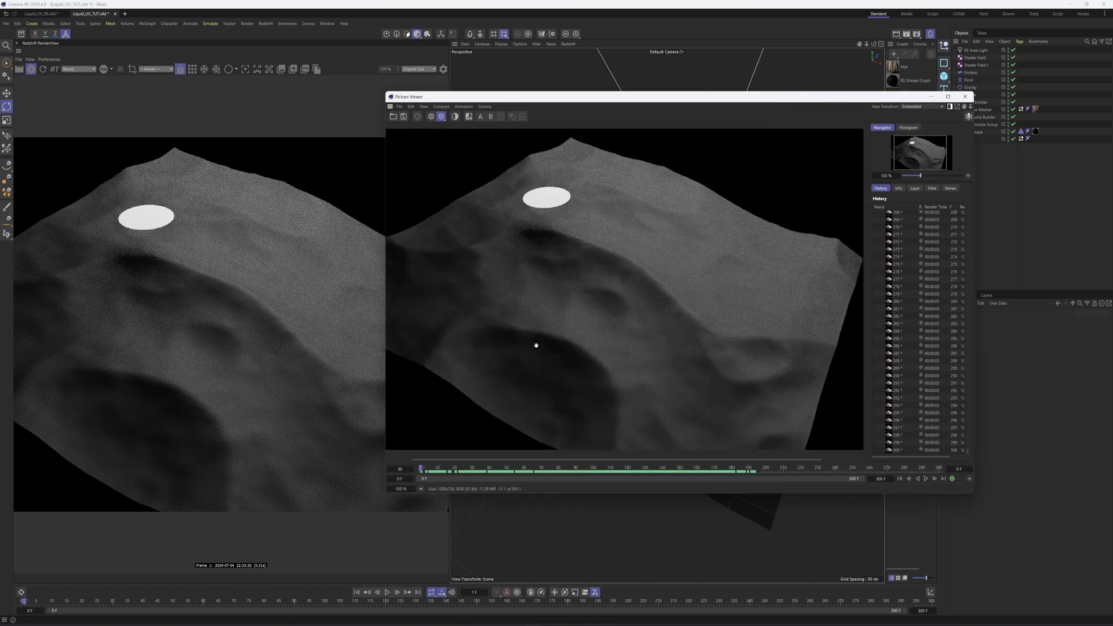
{"action": "scroll", "coordinate": [581, 383], "scroll_direction": "down", "scroll_amount": 2}
{"action": "left_click", "coordinate": [926, 479]}
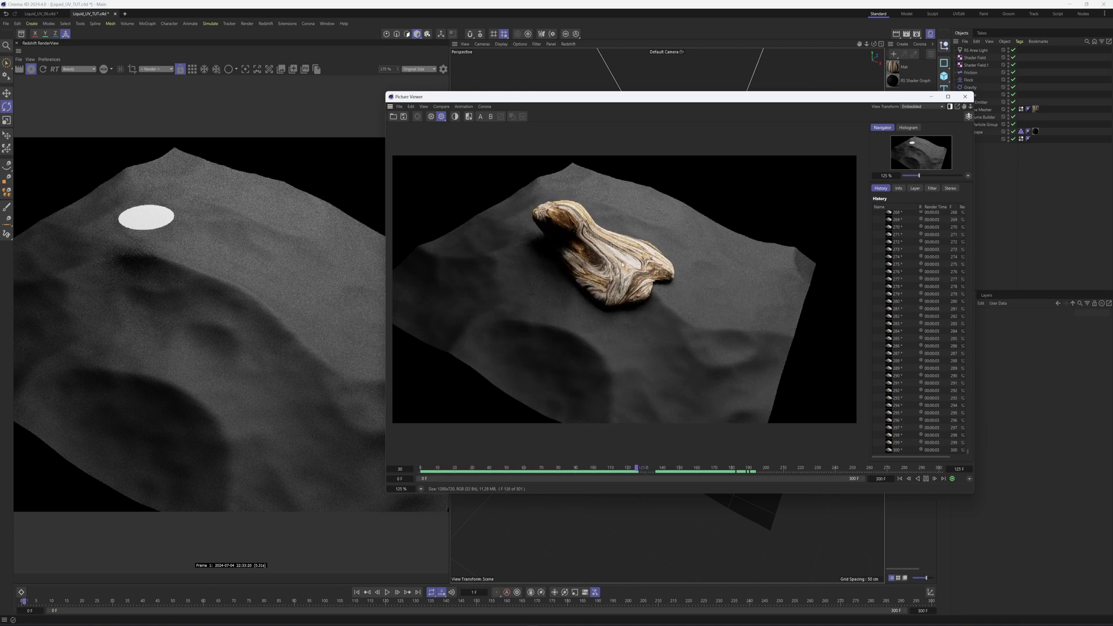
{"action": "left_click", "coordinate": [926, 479]}
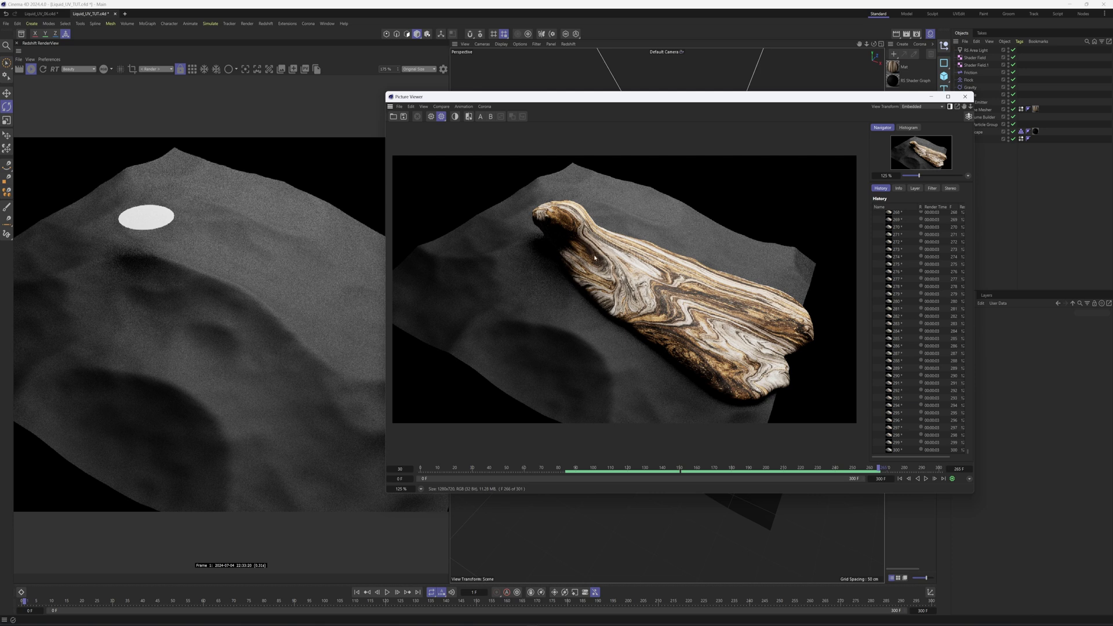
Step: Scrub back through the late rendered frames, replay them, and shrink the Picture Viewer to uncover the object list
{"action": "left_click_drag", "start_coordinate": [882, 477], "coordinate": [804, 464]}
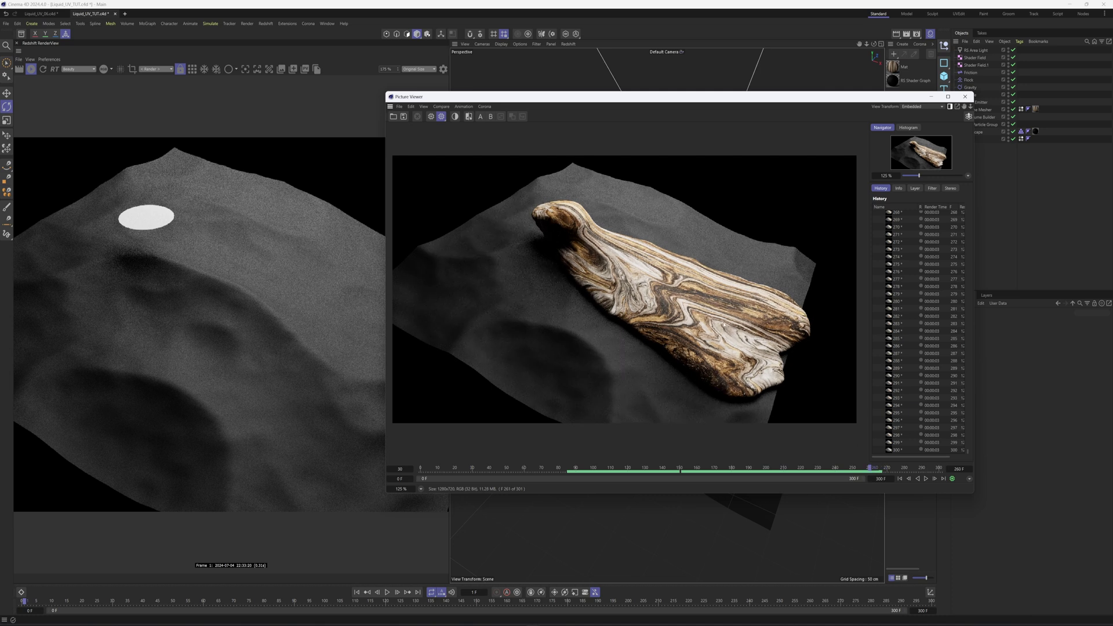
{"action": "left_click_drag", "start_coordinate": [869, 471], "coordinate": [768, 469]}
{"action": "left_click", "coordinate": [927, 480]}
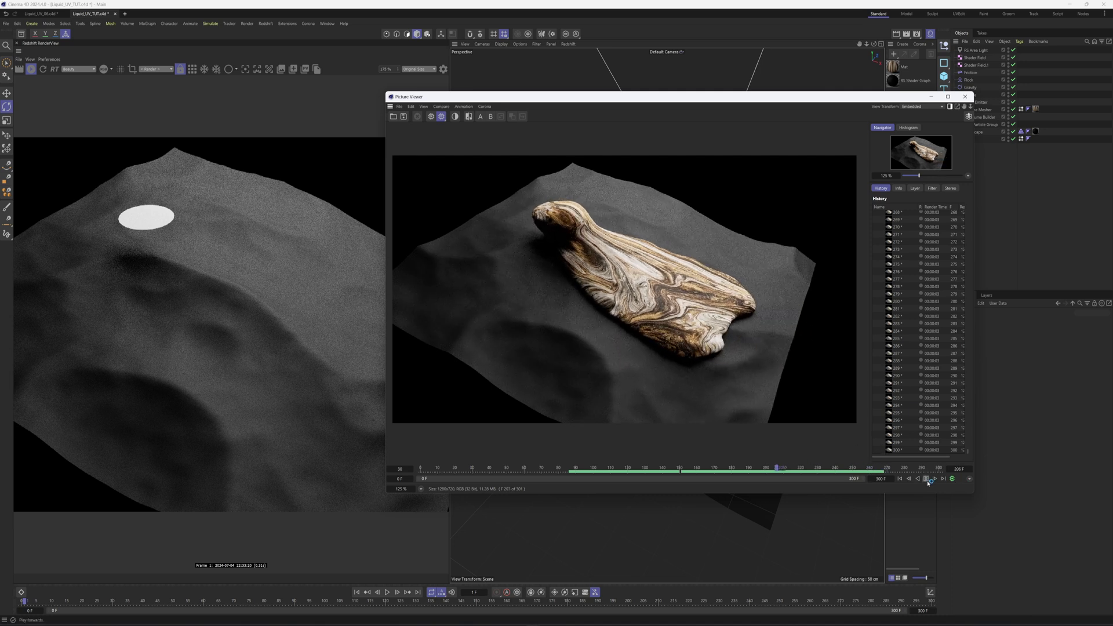
{"action": "left_click_drag", "start_coordinate": [877, 101], "coordinate": [817, 111]}
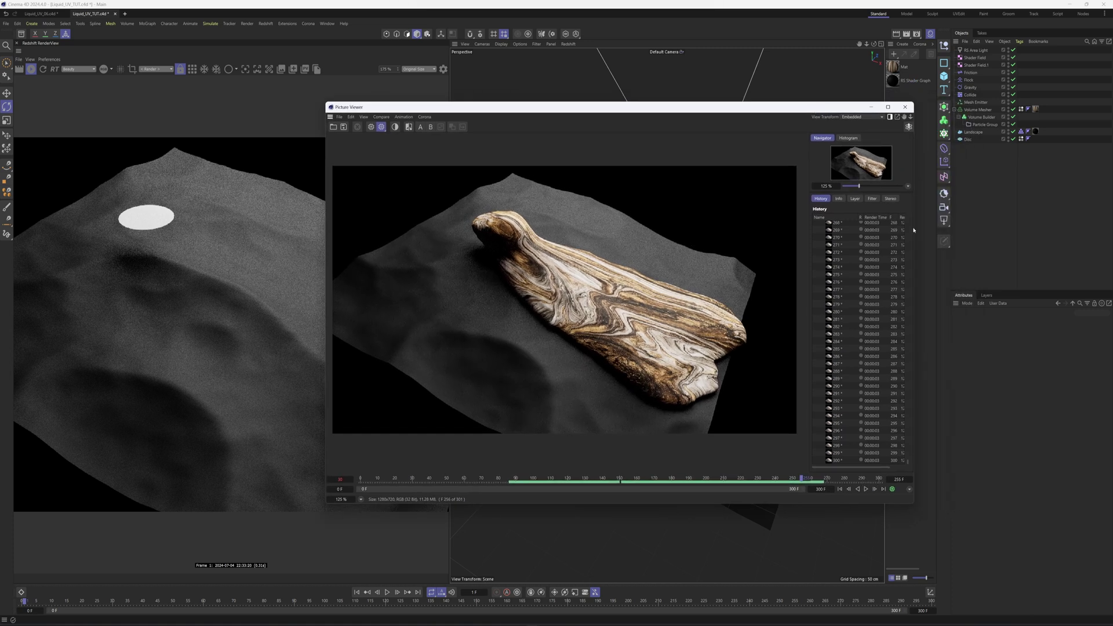
{"action": "left_click_drag", "start_coordinate": [916, 293], "coordinate": [876, 292]}
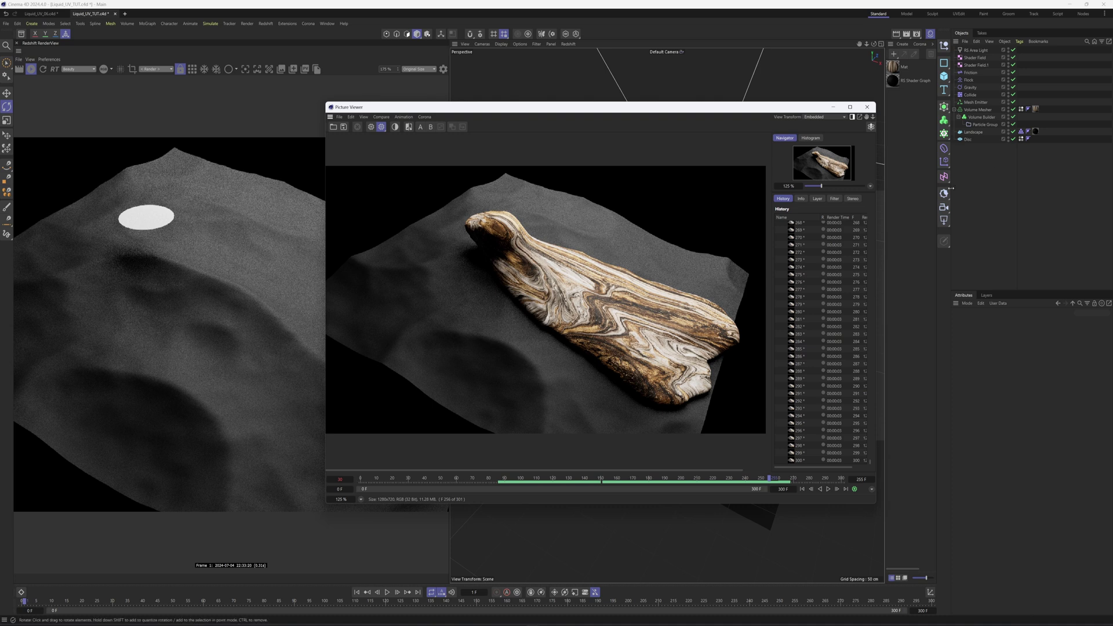
Step: Set the Radius of the Particle Group field layer to 3 in the Volume Mesher's Vertex Color tag
{"action": "left_click", "coordinate": [1028, 109]}
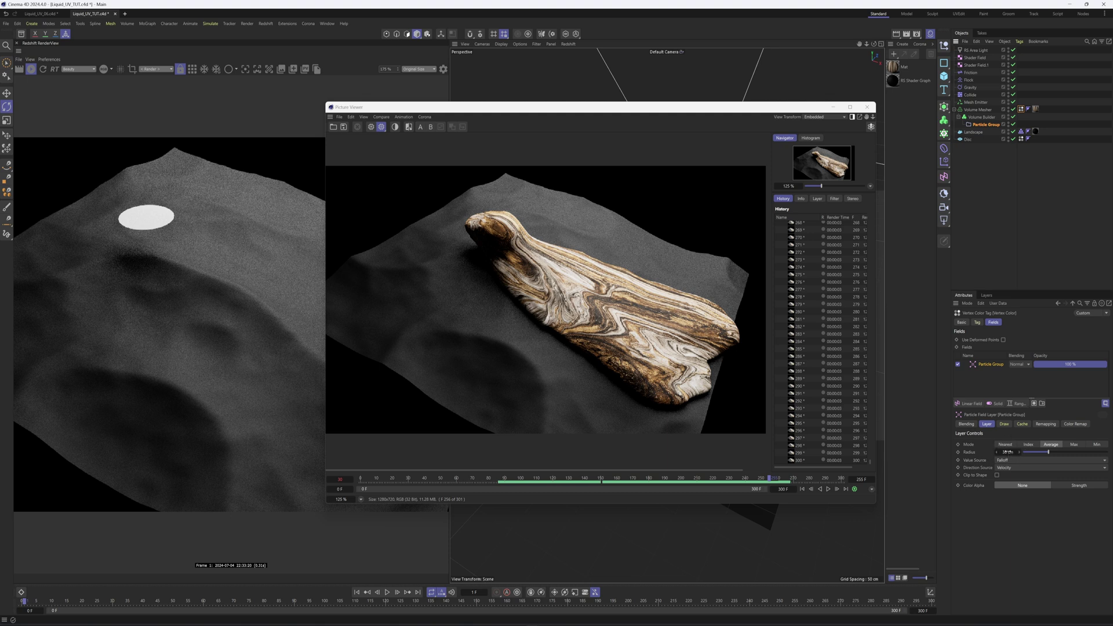
{"action": "left_click_drag", "start_coordinate": [1007, 451], "coordinate": [1034, 452]}
{"action": "double_click", "coordinate": [1003, 451]}
{"action": "left_click", "coordinate": [1004, 452]}
{"action": "type", "text": "3"}
{"action": "key", "text": "Return"}
Step: Reopen the liquid's material in the Node Editor and check the first Scale value of the UV Projection's Transform
{"action": "double_click", "coordinate": [896, 68]}
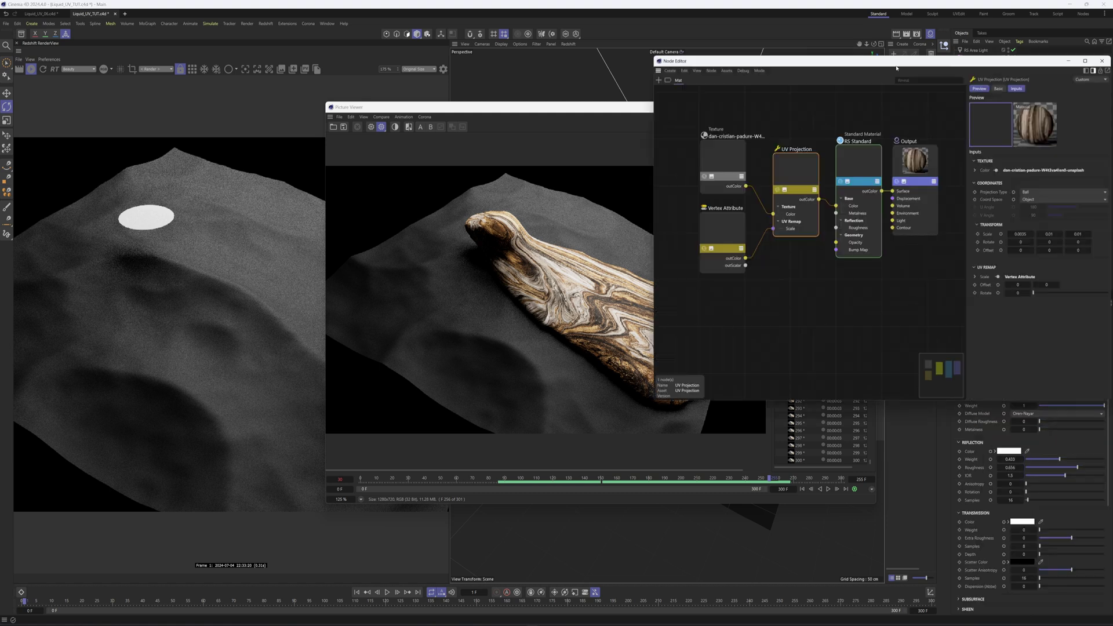
{"action": "left_click_drag", "start_coordinate": [795, 60], "coordinate": [642, 61]}
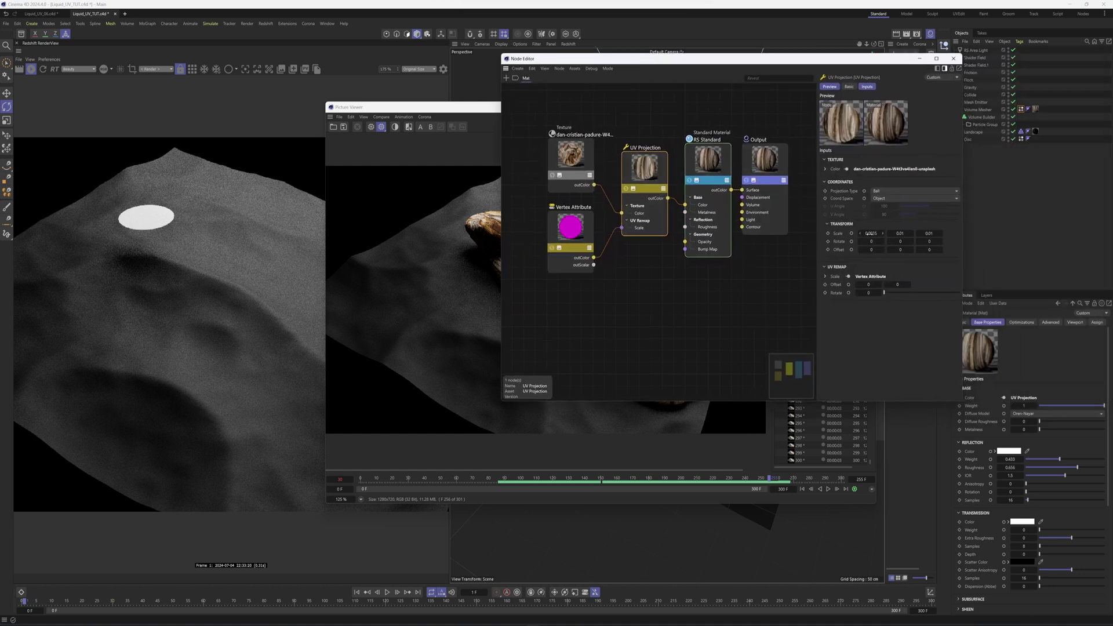
{"action": "left_click", "coordinate": [870, 233]}
{"action": "key", "text": "Return"}
Step: Scrub the rendered frames beside the UV Projection settings to examine how the marbling stretches along the liquid
{"action": "left_click_drag", "start_coordinate": [477, 115], "coordinate": [411, 133]}
{"action": "left_click_drag", "start_coordinate": [704, 497], "coordinate": [587, 488]}
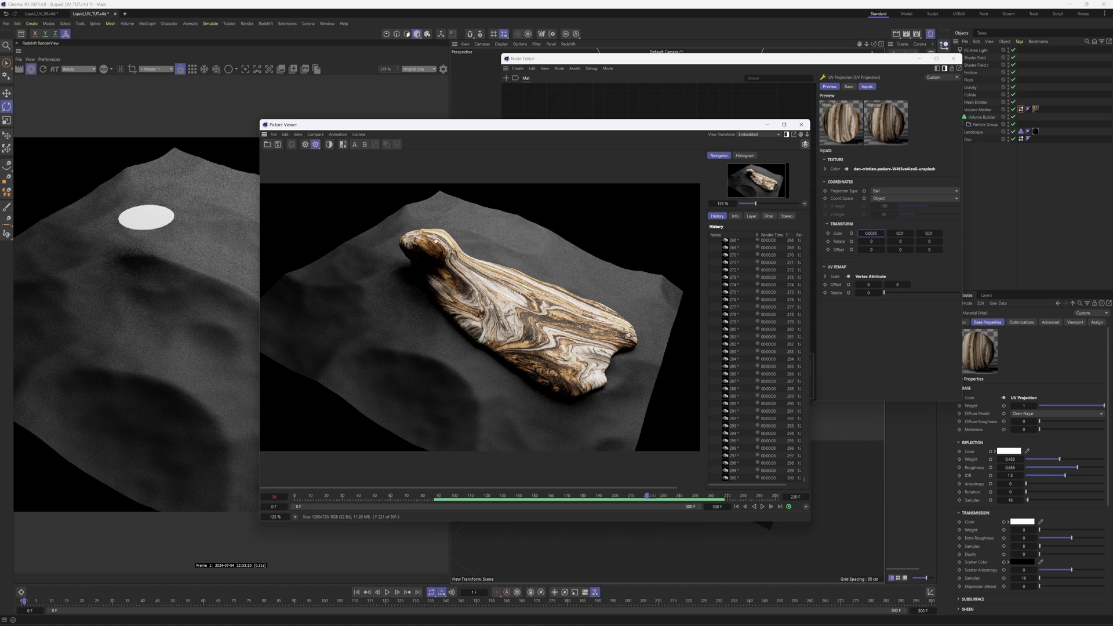
{"action": "left_click_drag", "start_coordinate": [591, 497], "coordinate": [471, 498]}
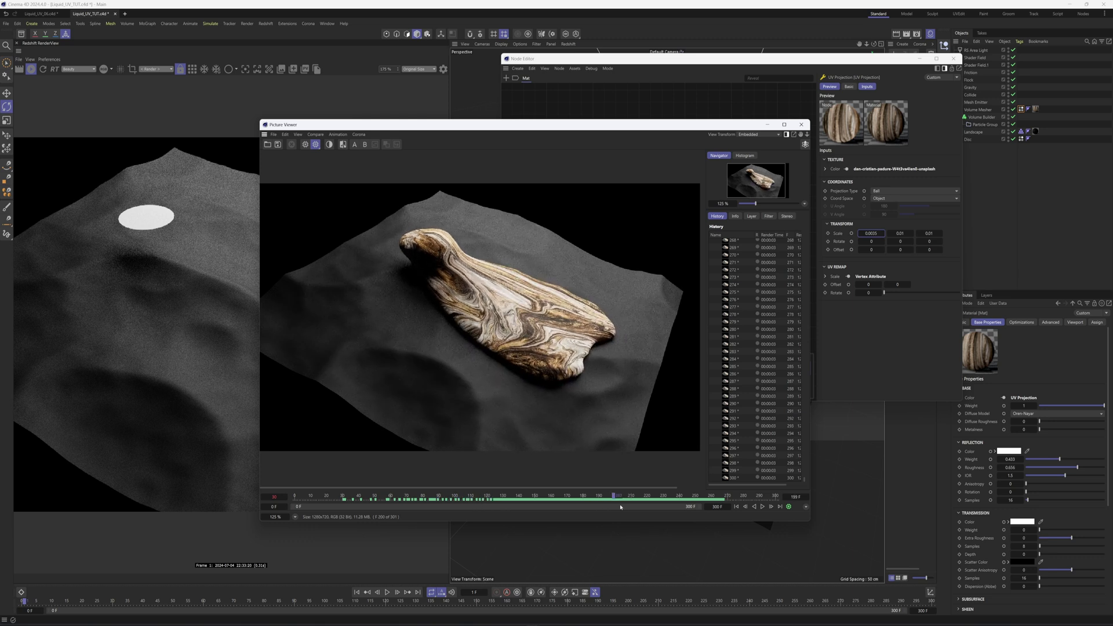
{"action": "left_click_drag", "start_coordinate": [810, 168], "coordinate": [761, 169]}
{"action": "left_click_drag", "start_coordinate": [565, 254], "coordinate": [532, 265]}
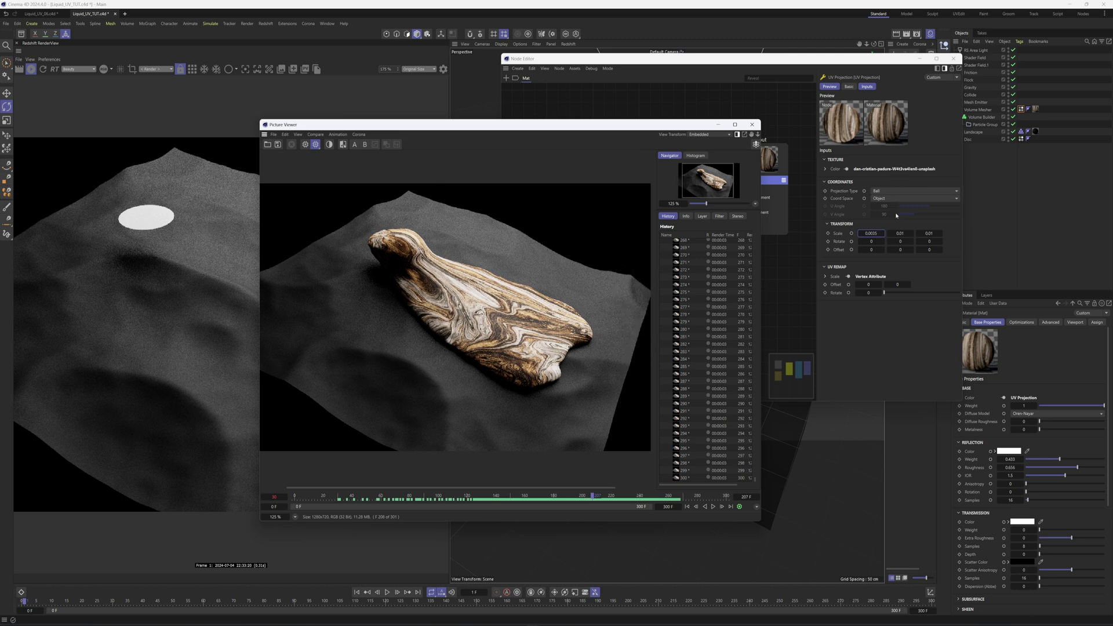
{"action": "left_click_drag", "start_coordinate": [634, 132], "coordinate": [514, 132]}
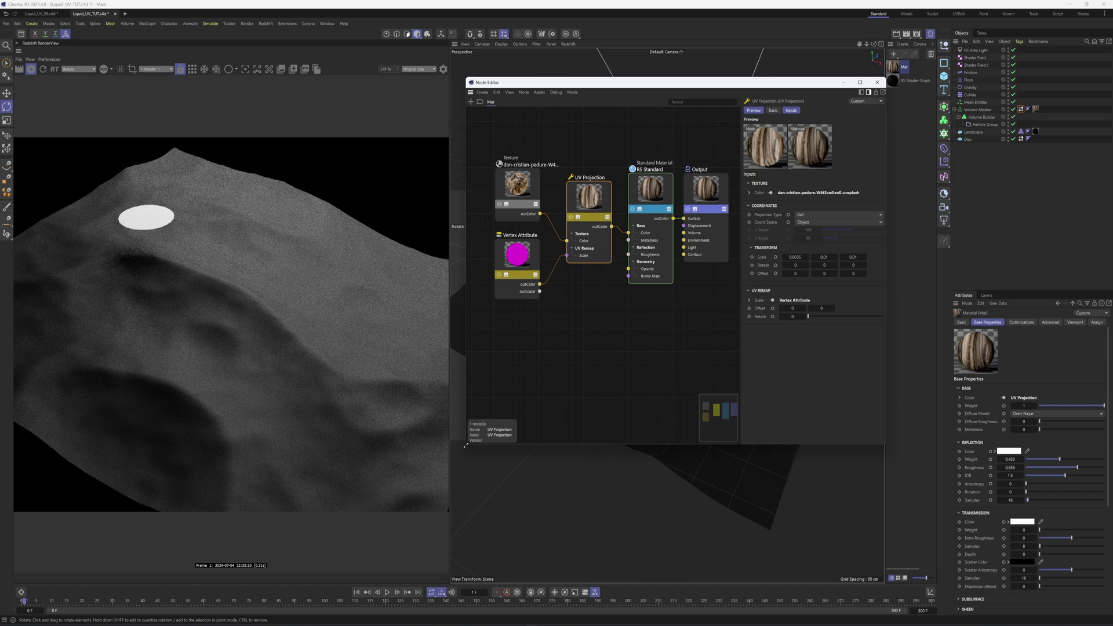
Step: Tidy the node layout, switch the UV Projection's Projection Type to Planar and play the simulation in the live render
{"action": "left_click_drag", "start_coordinate": [466, 340], "coordinate": [474, 340]}
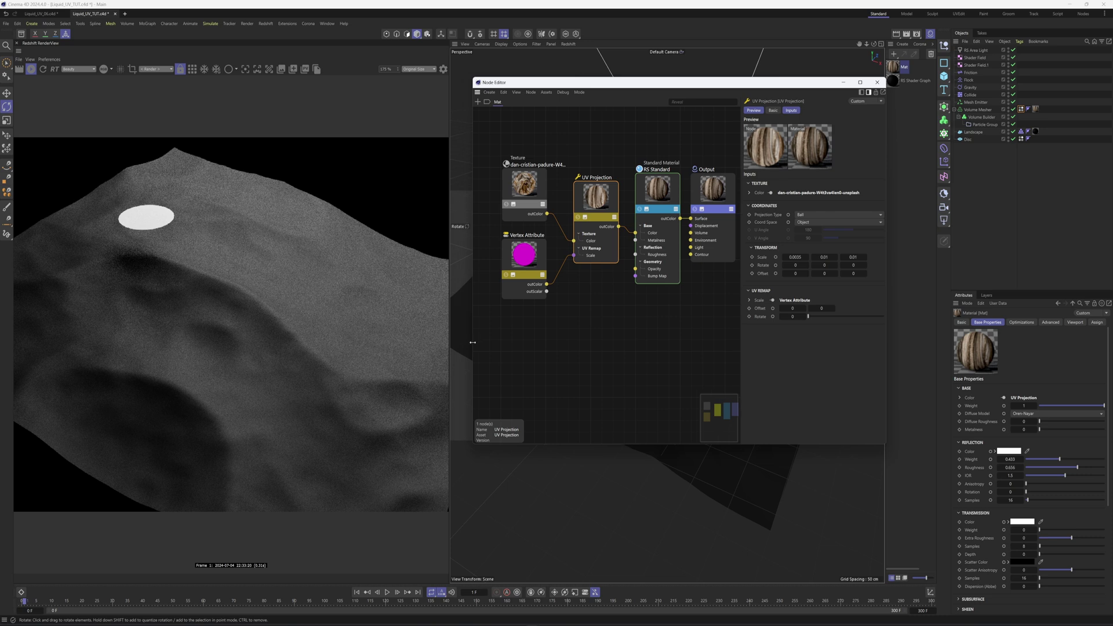
{"action": "key", "text": "l"}
{"action": "left_click_drag", "start_coordinate": [592, 208], "coordinate": [592, 219]}
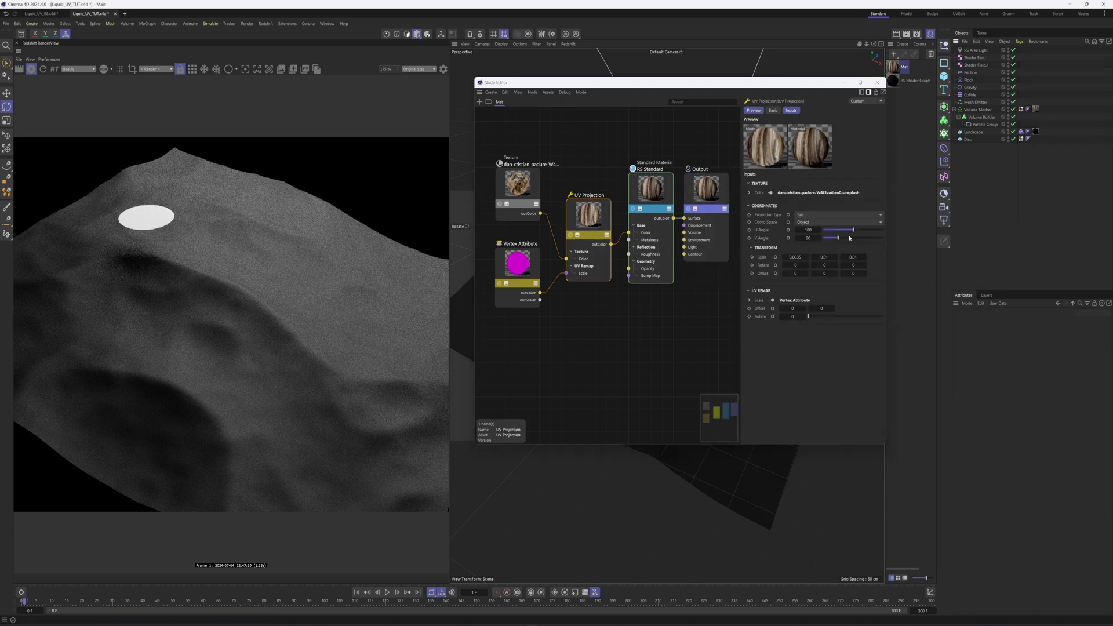
{"action": "left_click", "coordinate": [841, 214]}
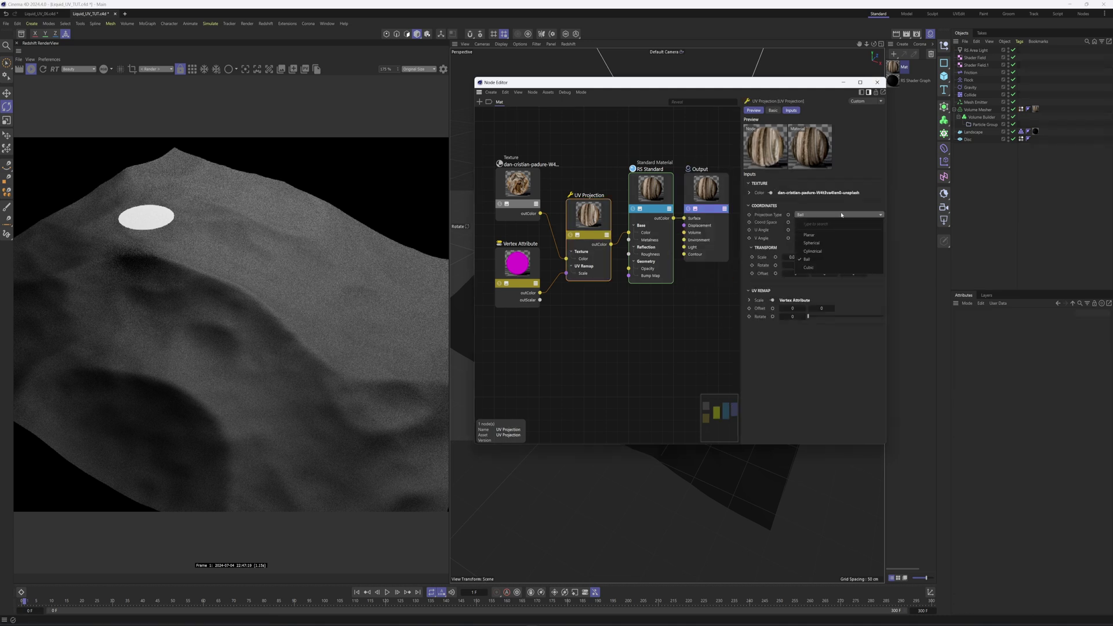
{"action": "left_click", "coordinate": [810, 235]}
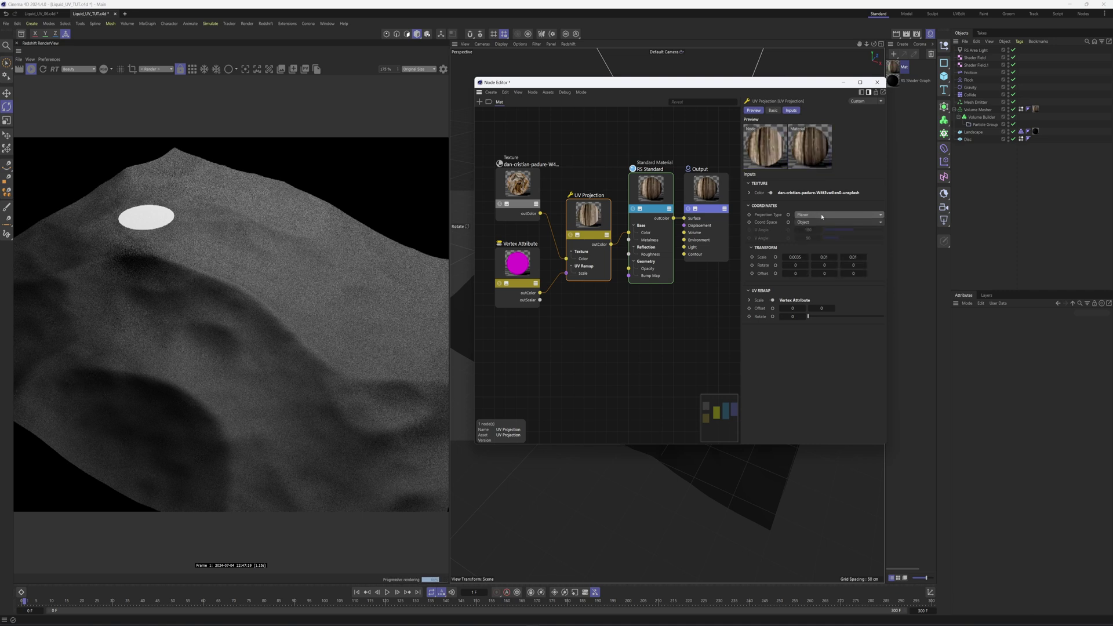
{"action": "left_click", "coordinate": [387, 592]}
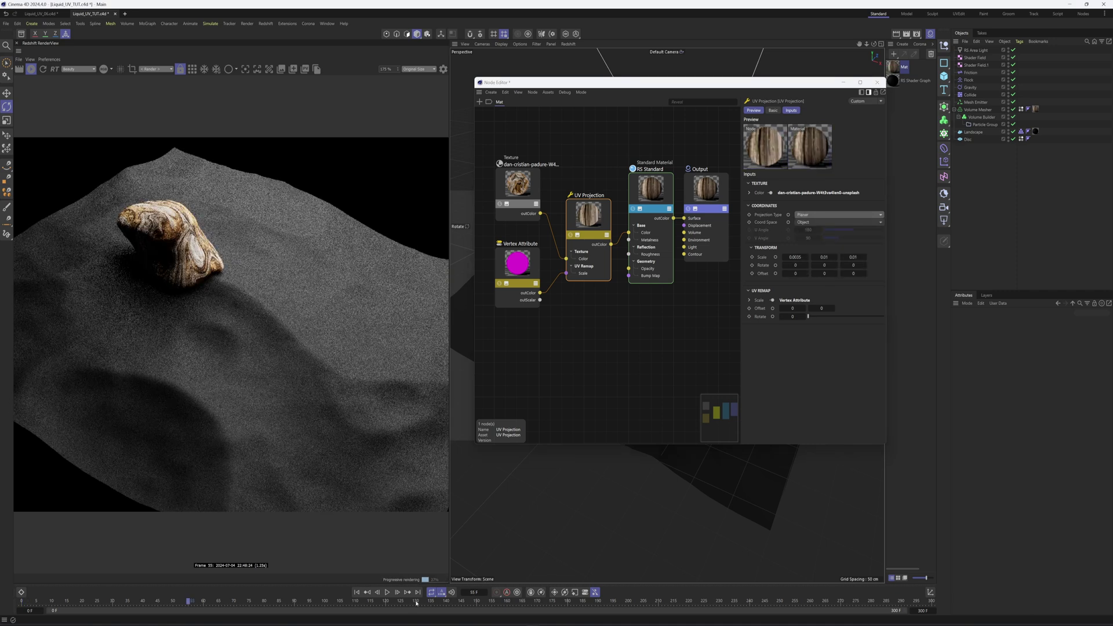